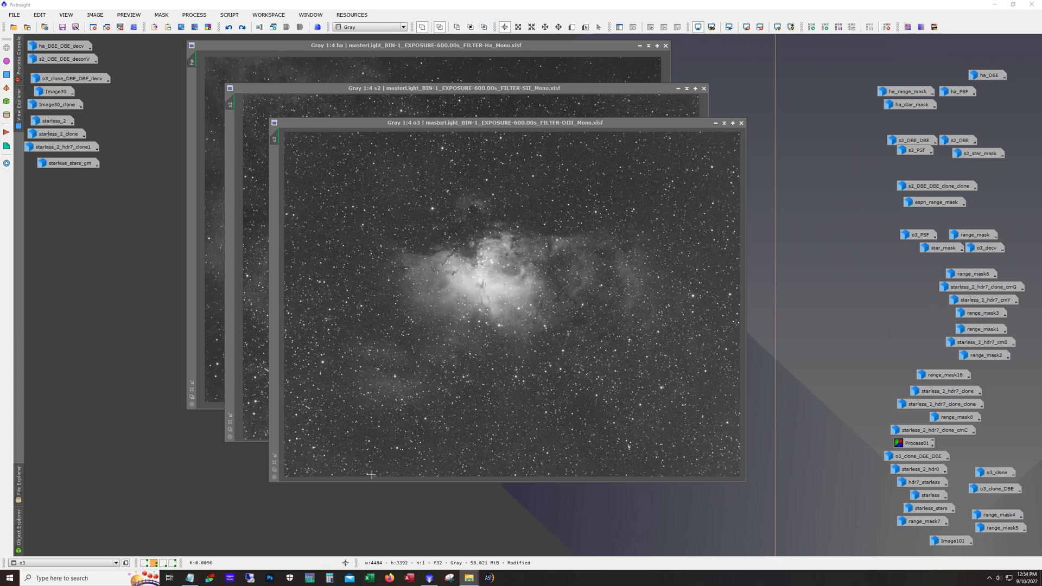
Step: Bring up the Notepad note listing the exposure totals
left_click(190, 579)
Step: Select the exposure lines Ha 31x600, O3 30x600, s2 25x600 and the 14.3-hour total
key("shift+Home")
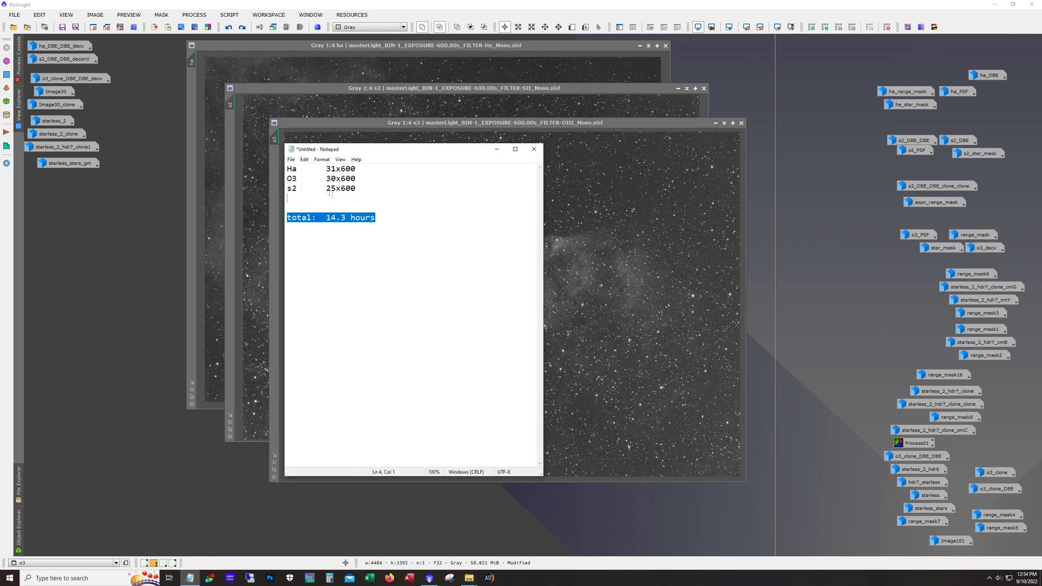
key("ctrl+shift+Home")
key("Down")
key("Down")
key("Down")
left_click_drag(371, 217, 289, 169)
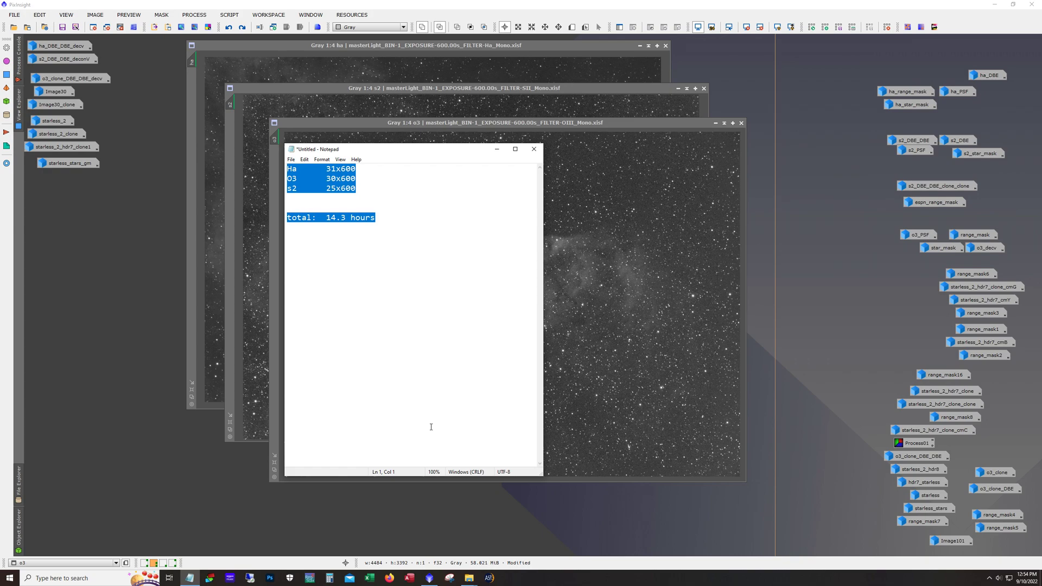
Step: Hide the notes, zoom into and pan around the OIII master, then minimise it
left_click(497, 149)
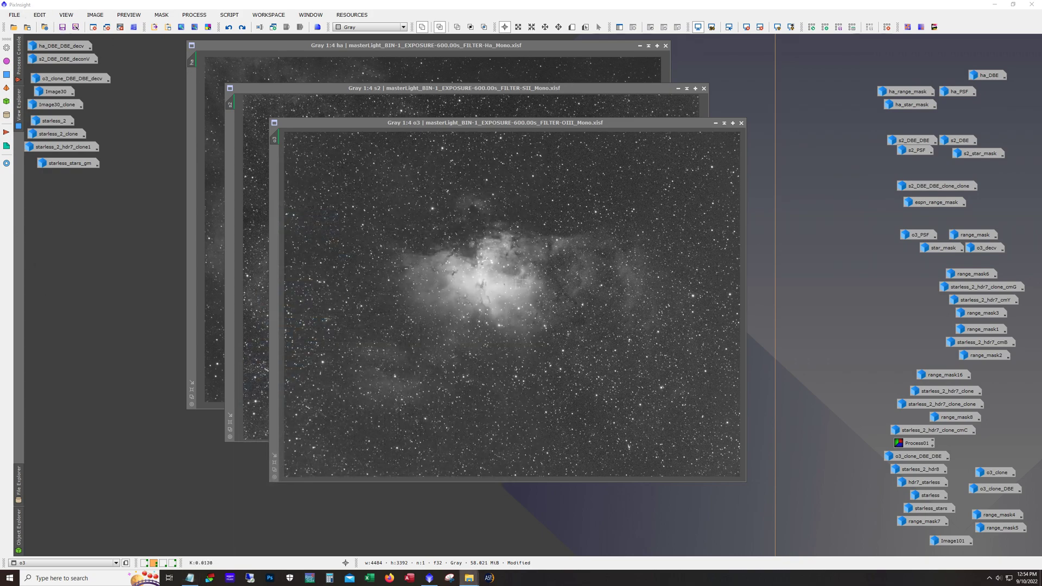
scroll(509, 259, "up", 1)
scroll(509, 260, "up", 2)
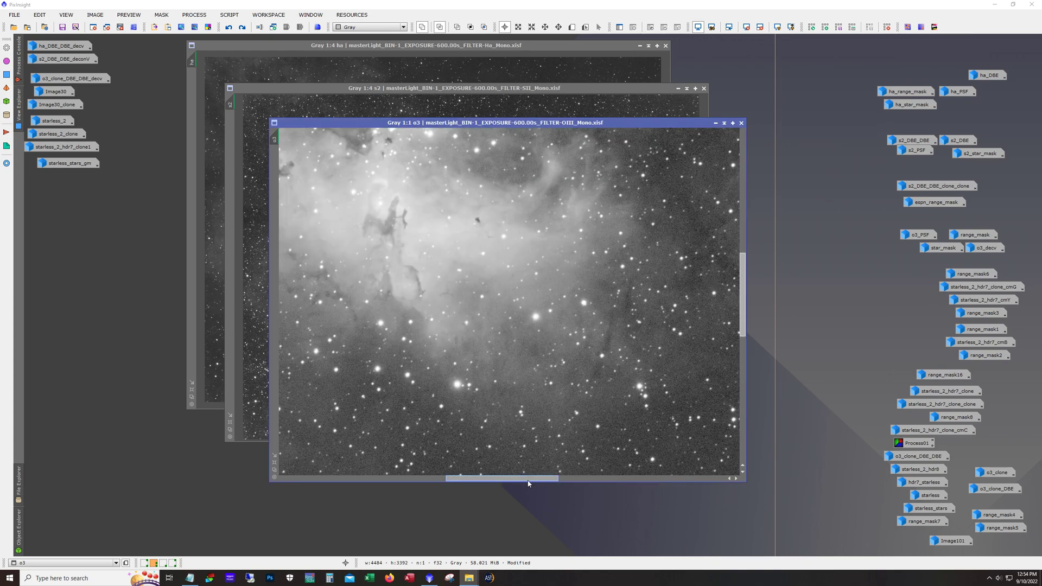
left_click_drag(529, 483, 509, 482)
left_click_drag(744, 311, 742, 282)
scroll(531, 313, "up", 1)
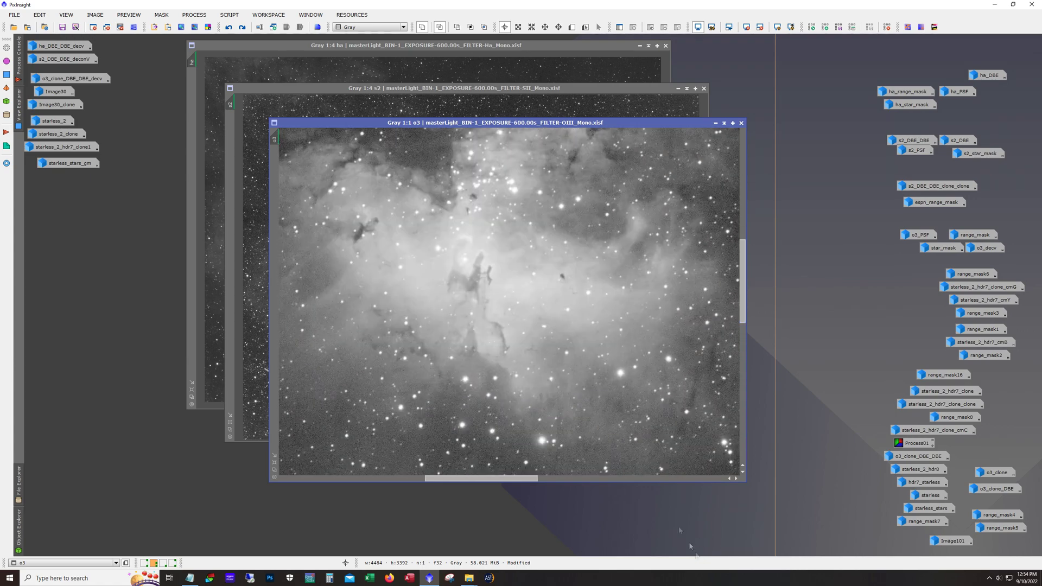
scroll(585, 404, "down", 4)
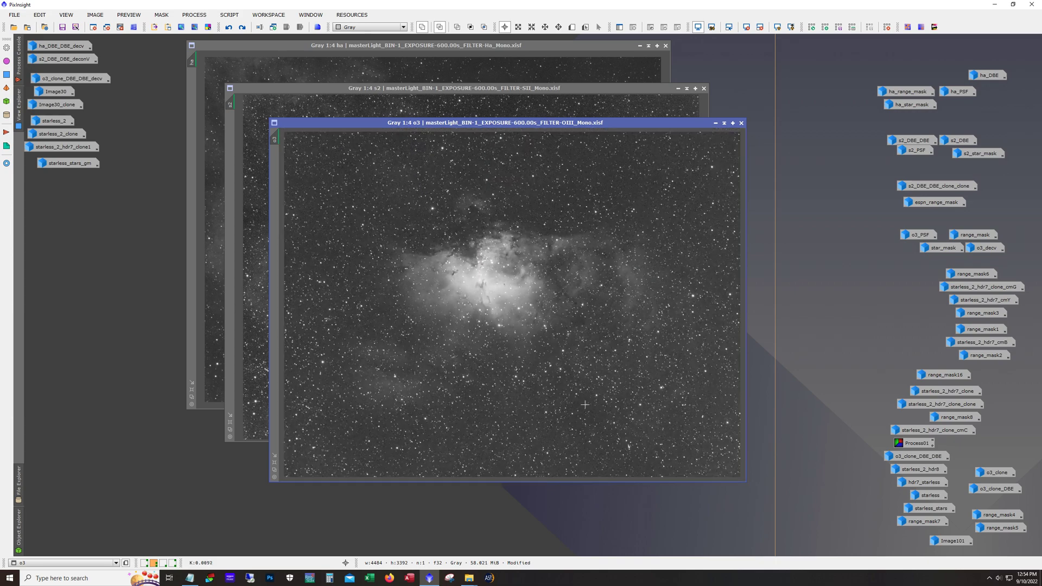
left_click(716, 123)
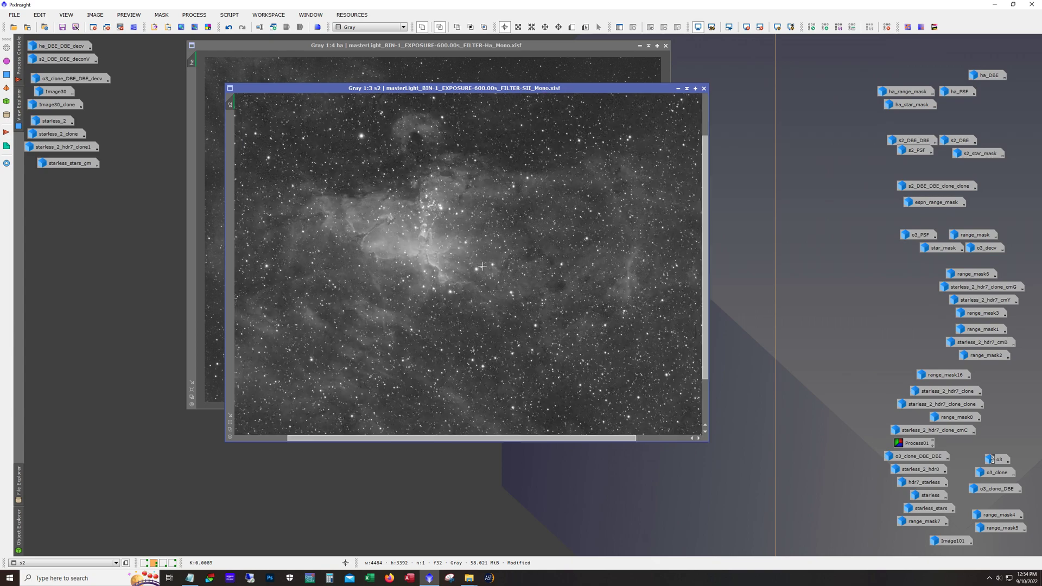
Step: Zoom the SII master to 2:1 and pan across the pillars
scroll(482, 266, "up", 4)
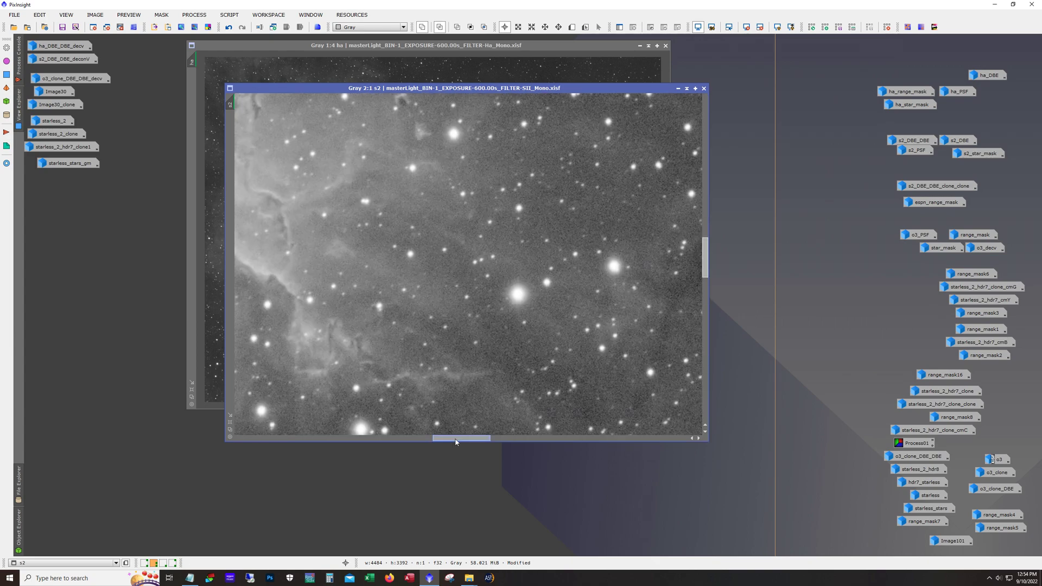
left_click_drag(460, 439, 419, 443)
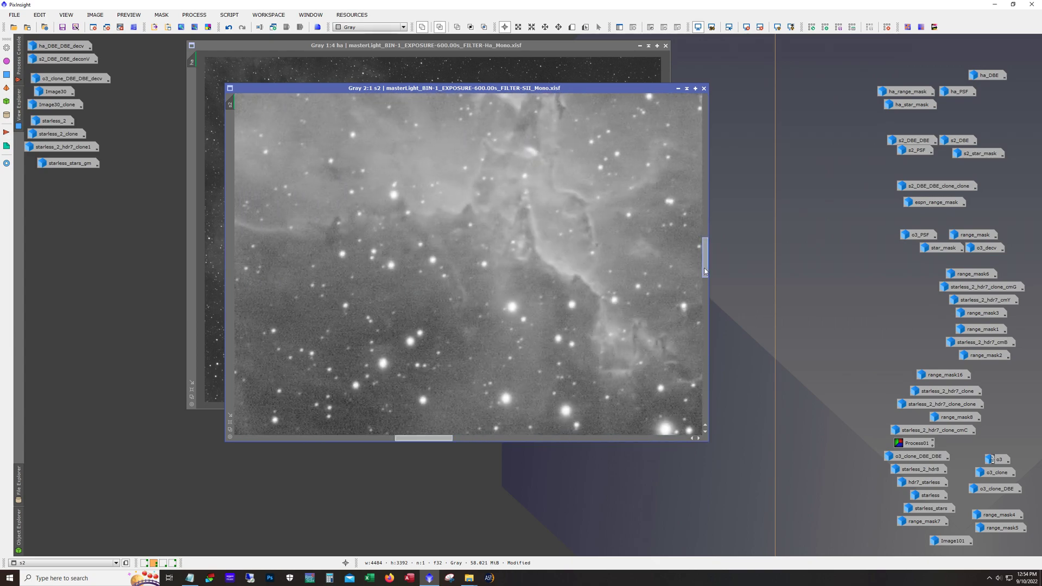
left_click_drag(706, 271, 710, 251)
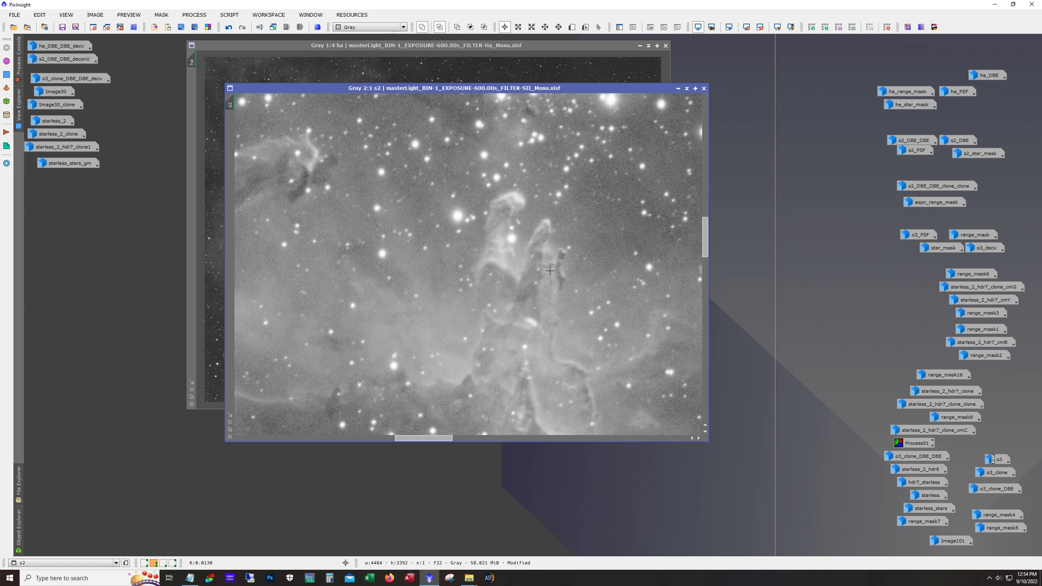
left_click_drag(704, 257, 704, 248)
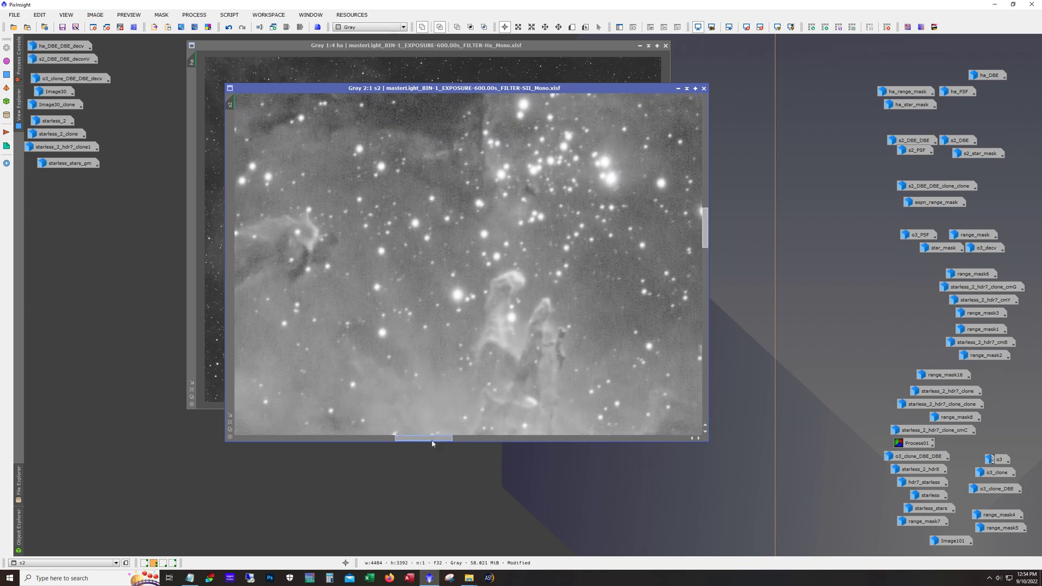
mouse_move(433, 443)
left_mouse_down()
mouse_move(381, 444)
mouse_move(421, 444)
left_mouse_up()
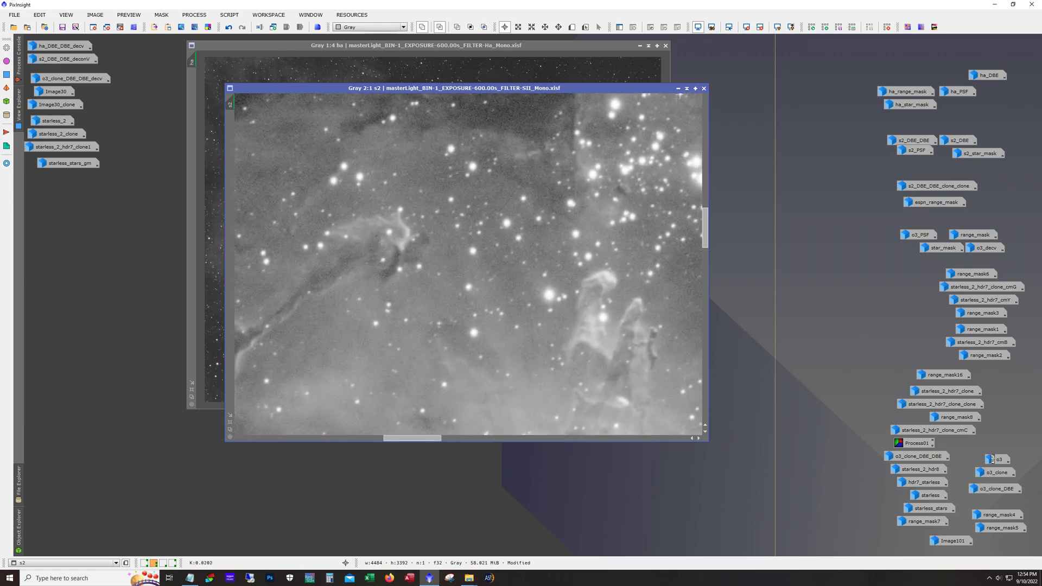
Step: Minimise the SII window, inspect the Ha master at 2:1, then zoom back out to 1:4
left_click(678, 89)
scroll(461, 171, "up", 4)
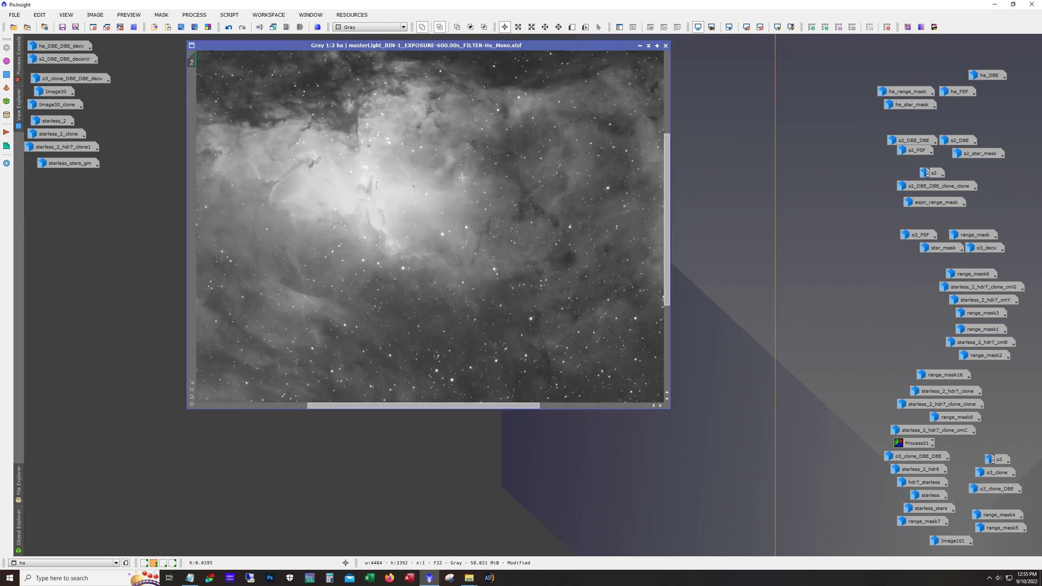
left_click_drag(443, 407, 415, 407)
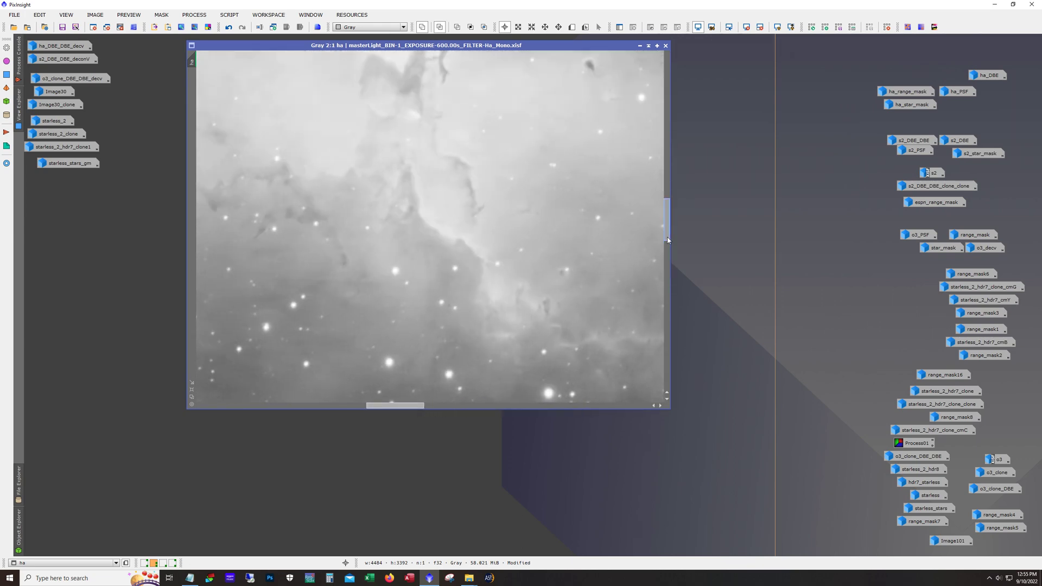
left_click_drag(667, 239, 668, 218)
scroll(509, 232, "down", 1)
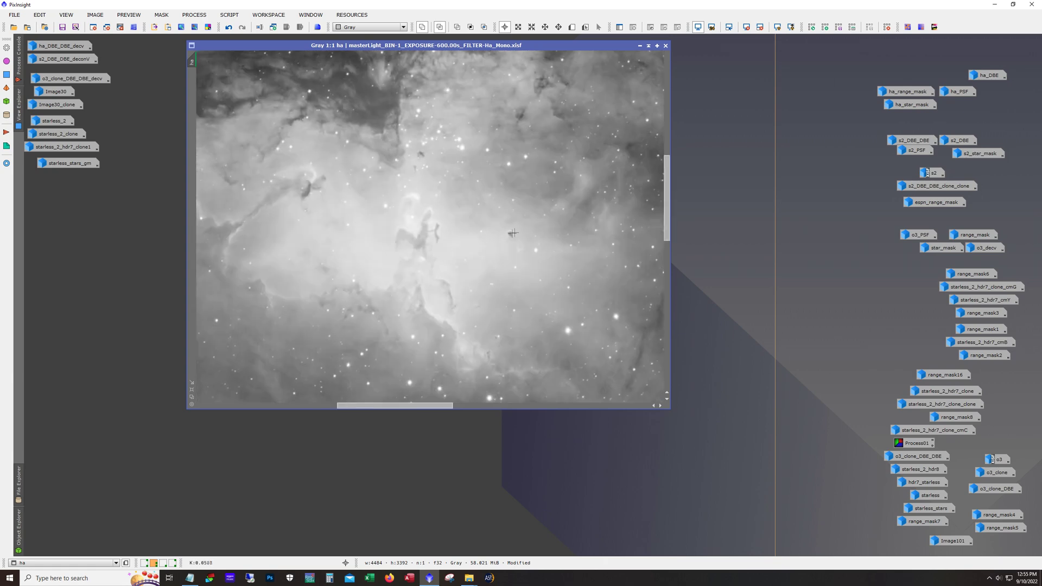
scroll(621, 242, "up", 1)
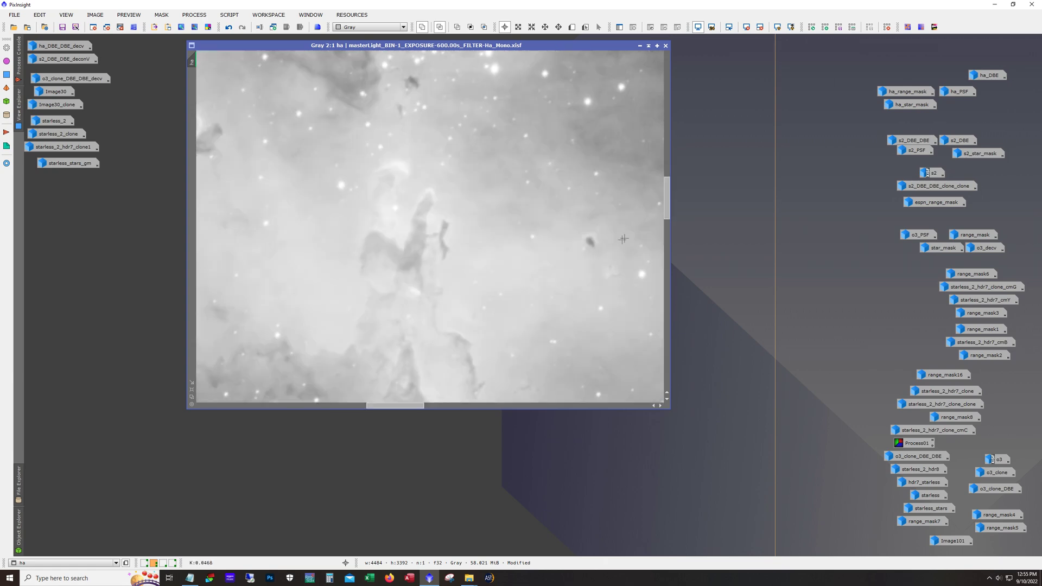
left_click_drag(667, 218, 680, 154)
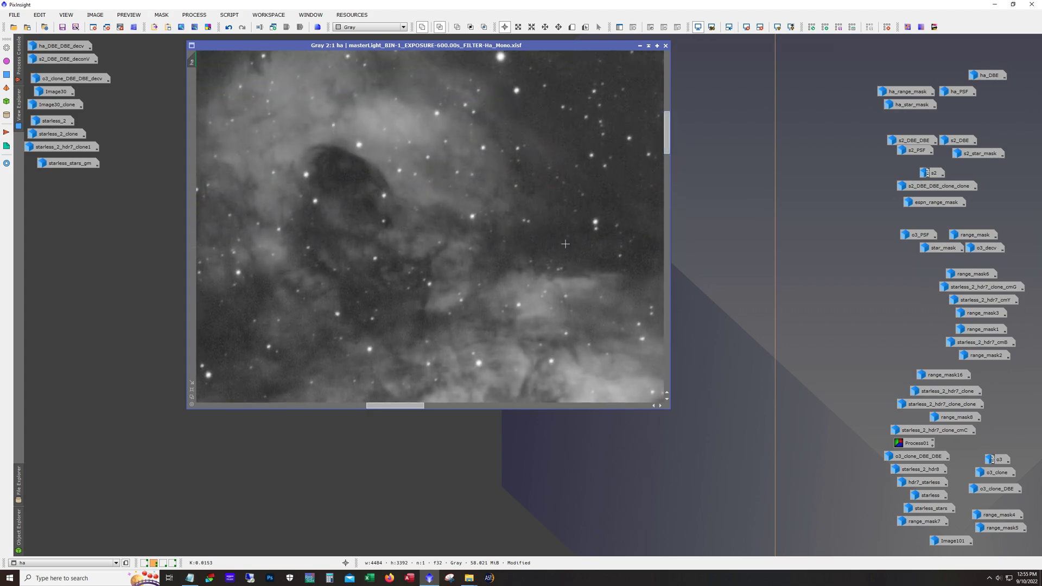
scroll(565, 244, "down", 2)
scroll(566, 244, "down", 1)
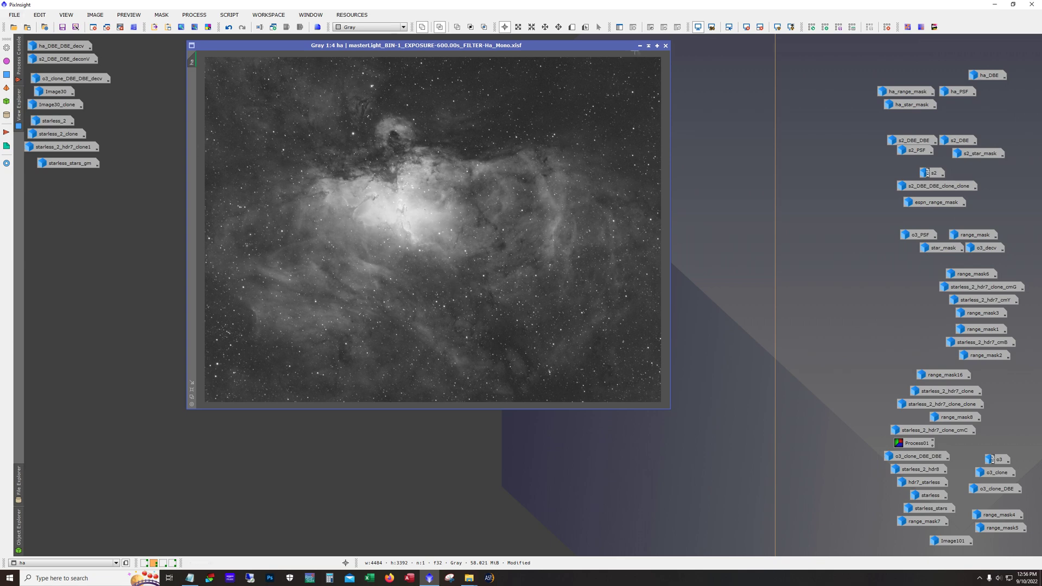
Step: Shift the ha window left, restore ha_DBE_DBE_decv on the right and delete its Preview01
left_click_drag(376, 45, 320, 39)
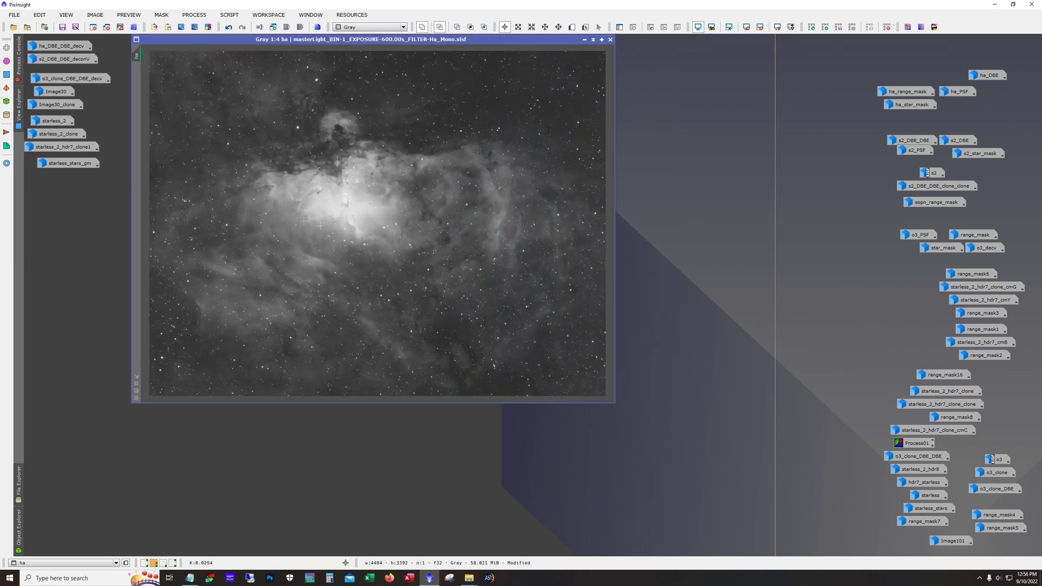
double_click(83, 47)
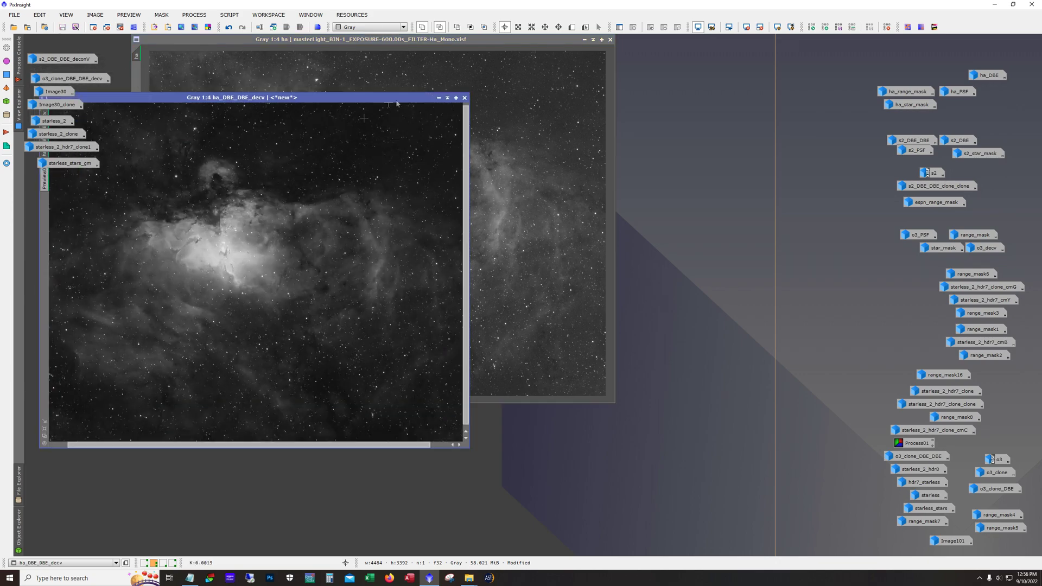
left_click_drag(297, 105, 415, 105)
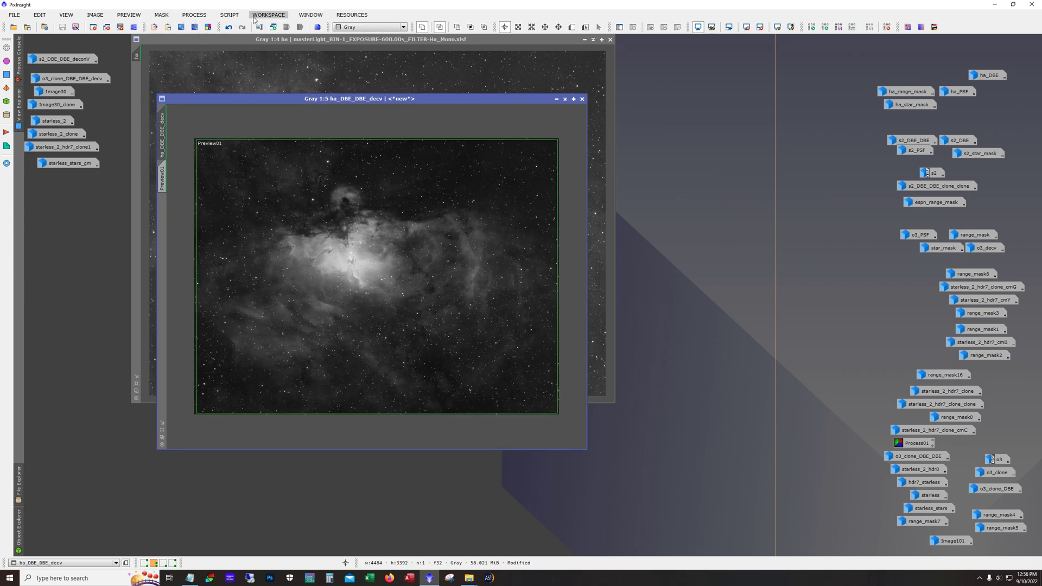
left_click(128, 15)
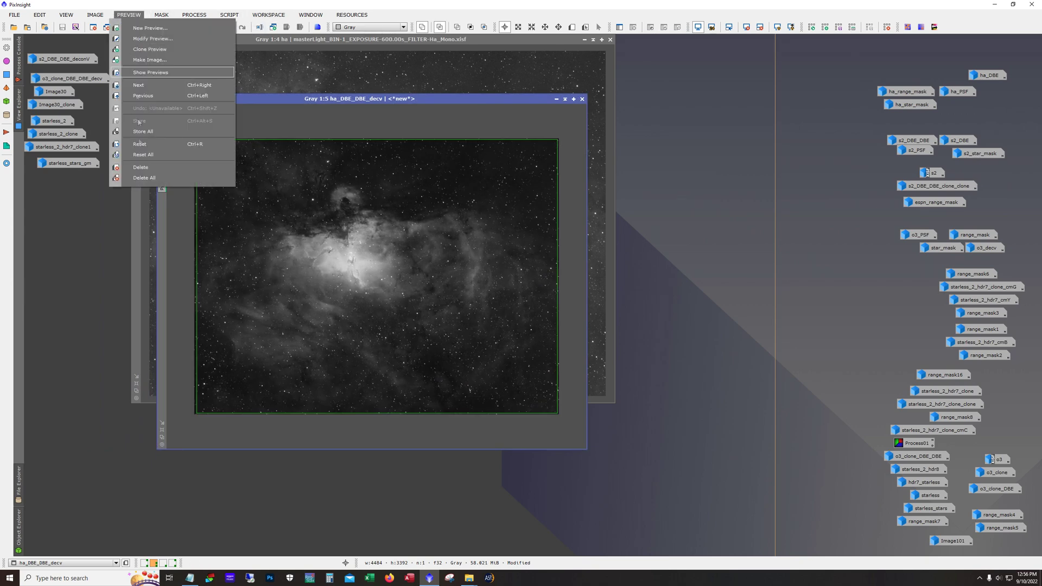
left_click(133, 178)
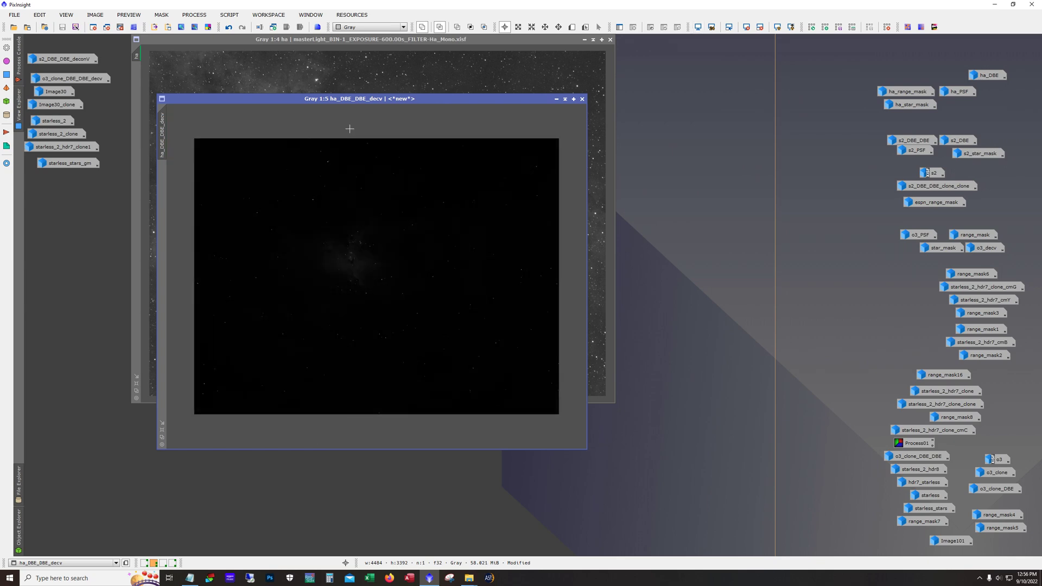
Step: Auto-stretch ha_DBE_DBE_decv with ScreenTransferFunction and place it beside the ha image
left_click(194, 15)
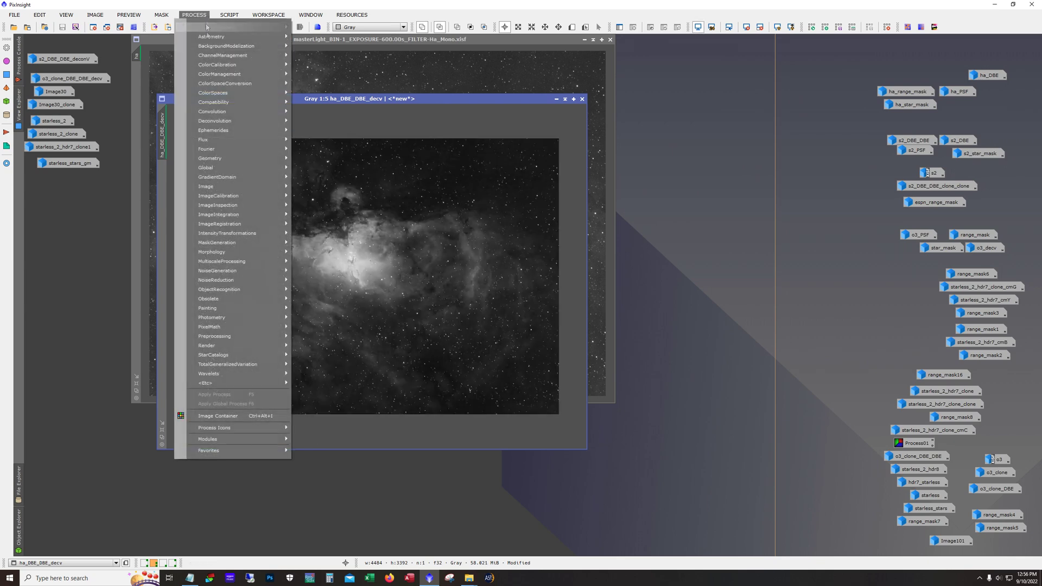
mouse_move(237, 236)
left_click(331, 361)
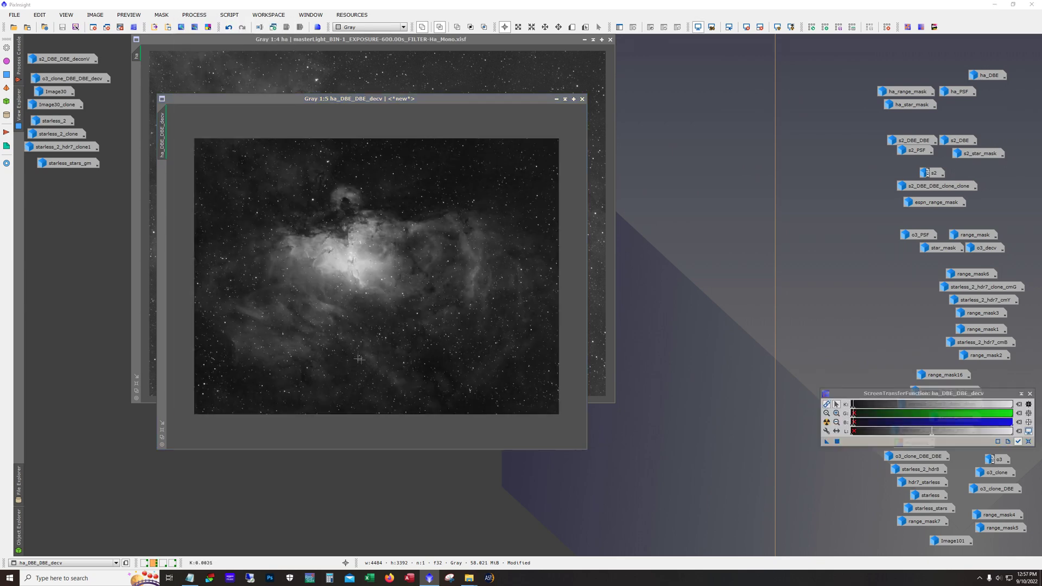
left_click(826, 423)
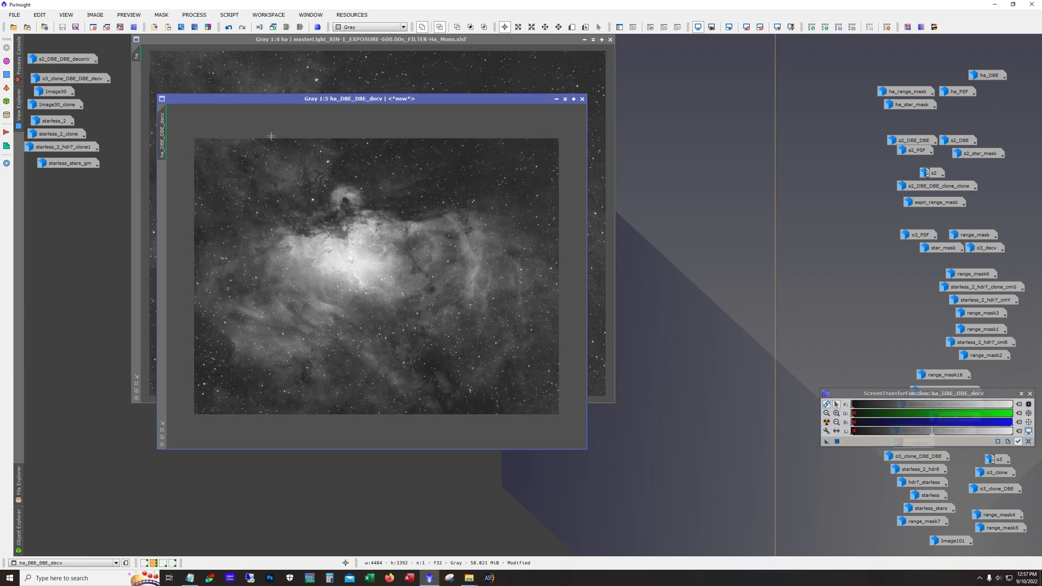
left_click_drag(261, 108, 562, 55)
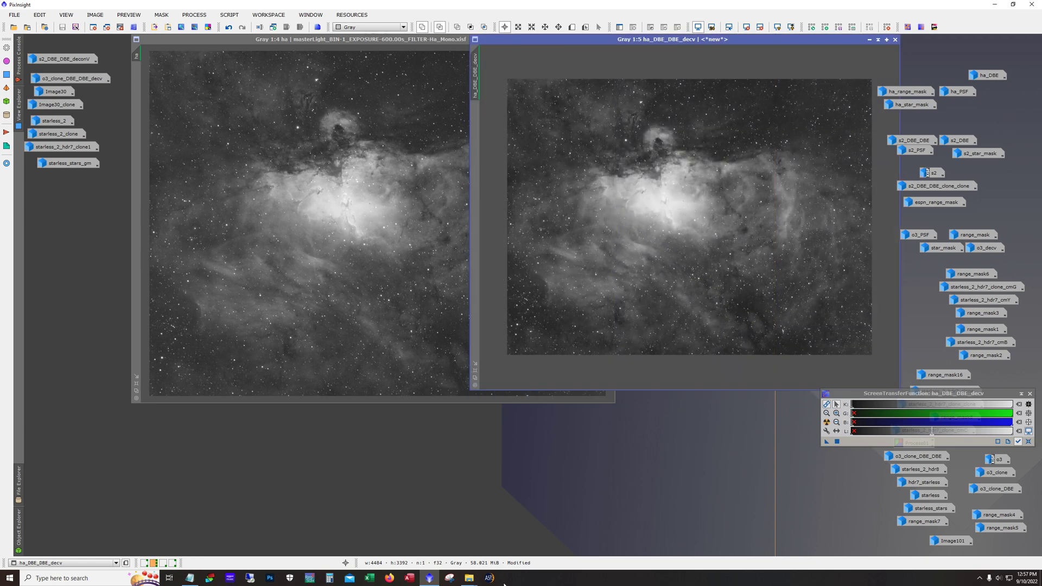
Step: Zoom both ha and ha_DBE_DBE_decv to 2:1 on the Pillars and darken the decv stretch
left_click(358, 406)
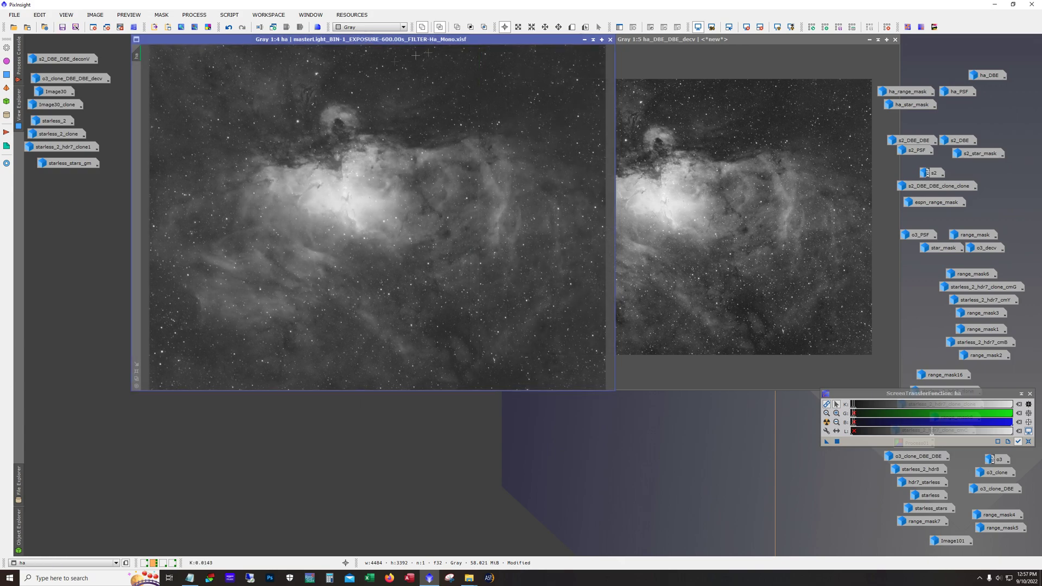
left_click_drag(463, 40, 380, 40)
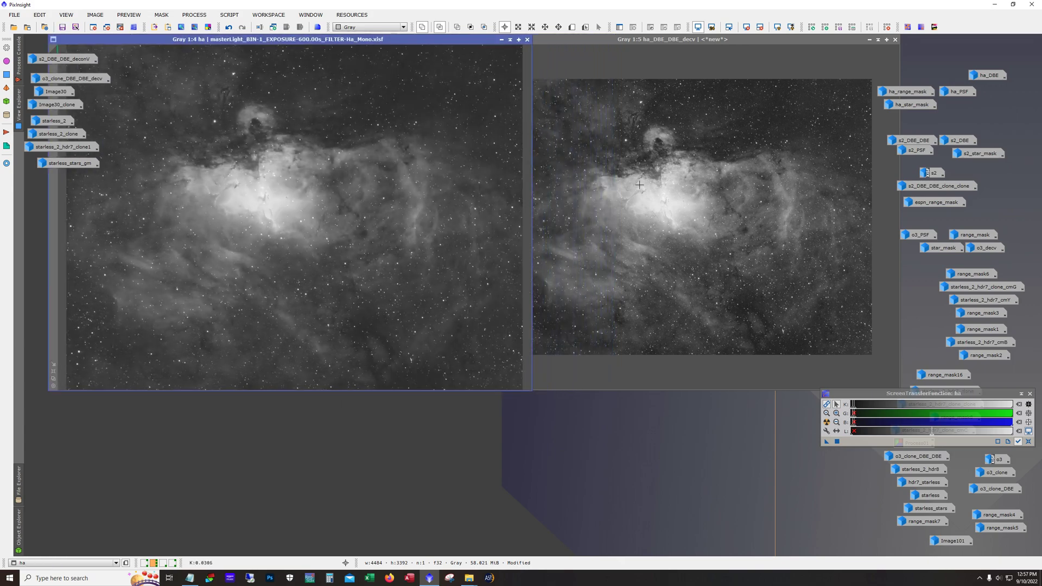
left_click(639, 185)
scroll(640, 185, "up", 1)
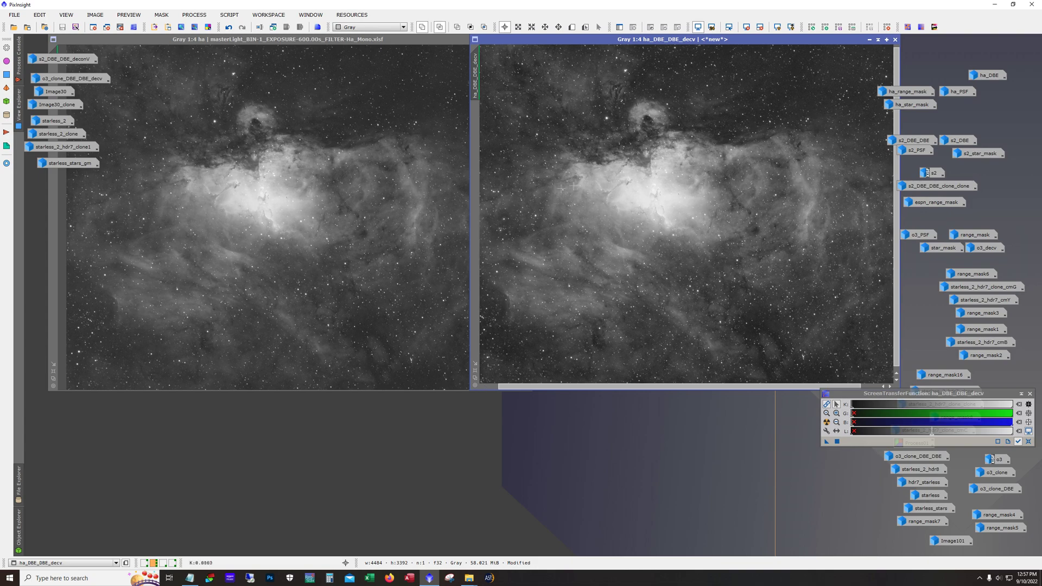
scroll(602, 179, "up", 3)
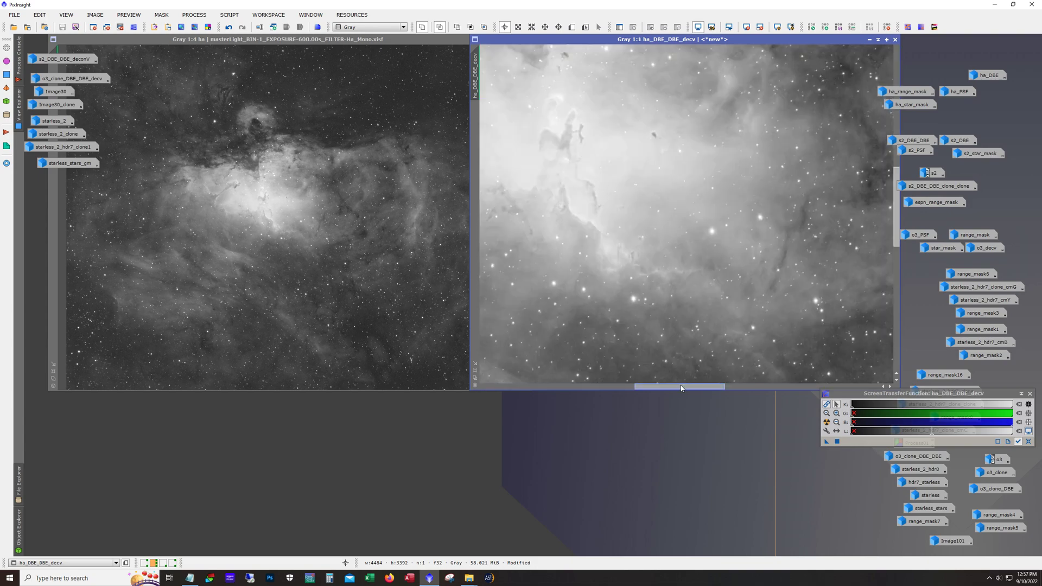
left_click_drag(681, 388, 653, 388)
left_click(335, 206)
scroll(335, 205, "up", 3)
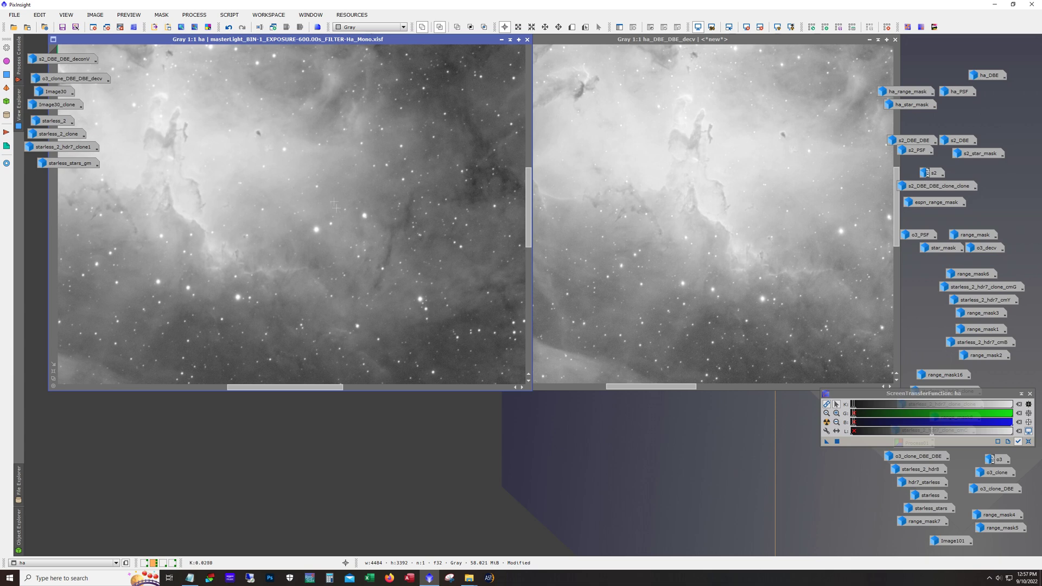
left_click_drag(328, 389, 301, 390)
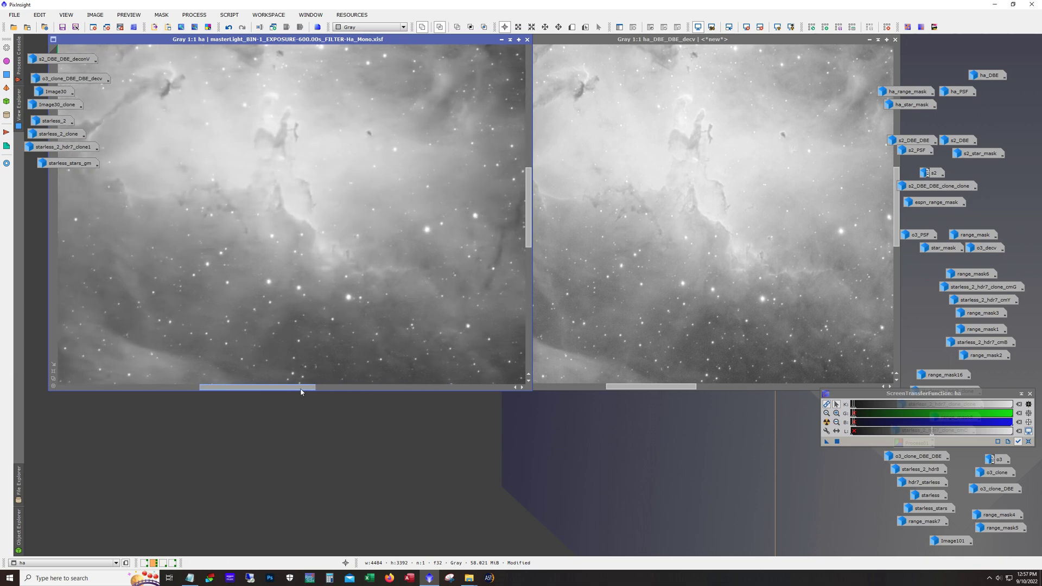
left_click_drag(654, 387, 635, 389)
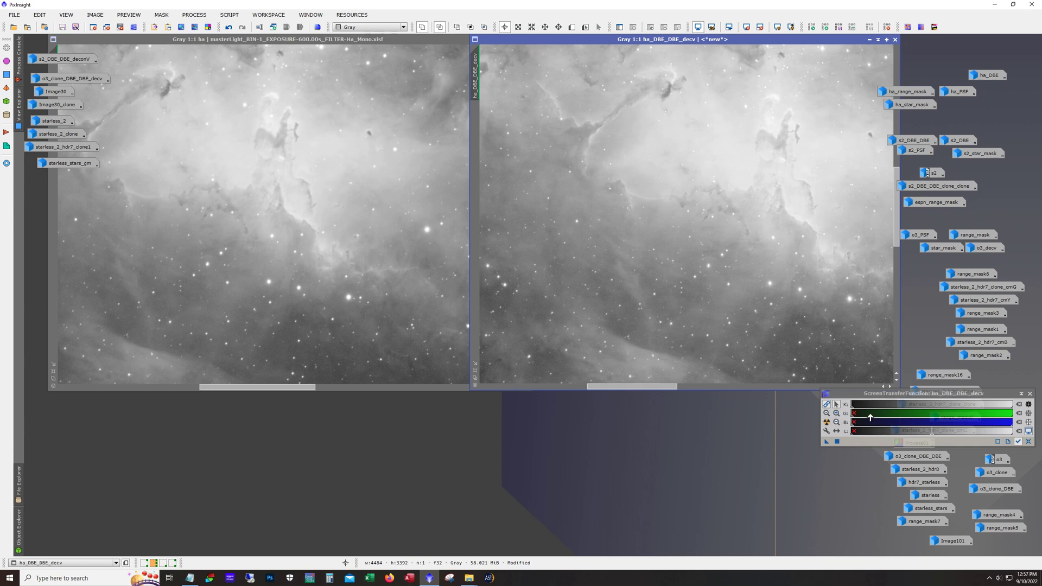
mouse_move(871, 411)
left_mouse_down()
mouse_move(855, 411)
mouse_move(868, 412)
left_mouse_up()
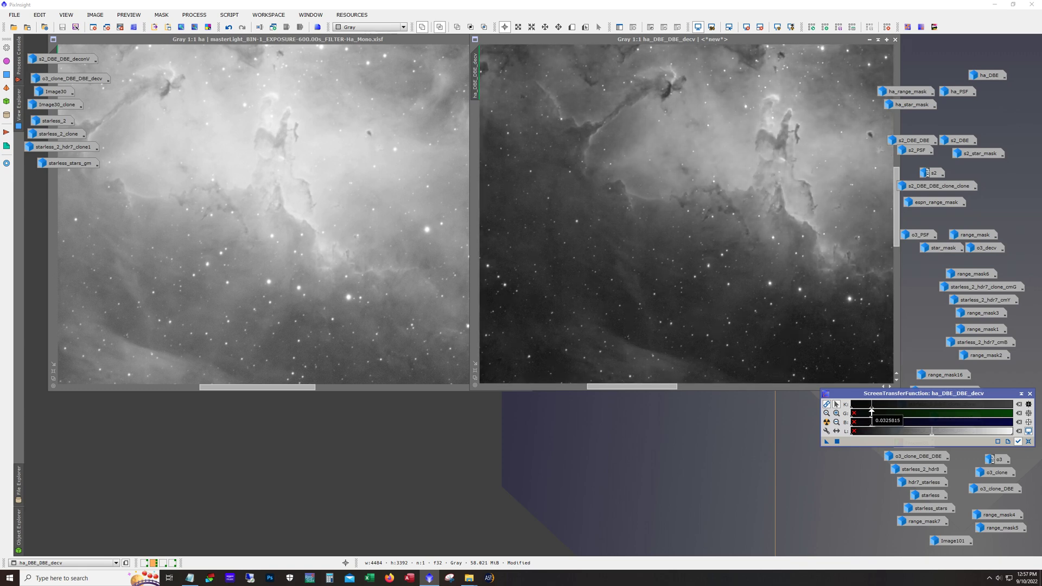
Step: Reset the ha screen stretch, auto-stretch it, and darken its midtones for more contrast
key("ctrl+Tab")
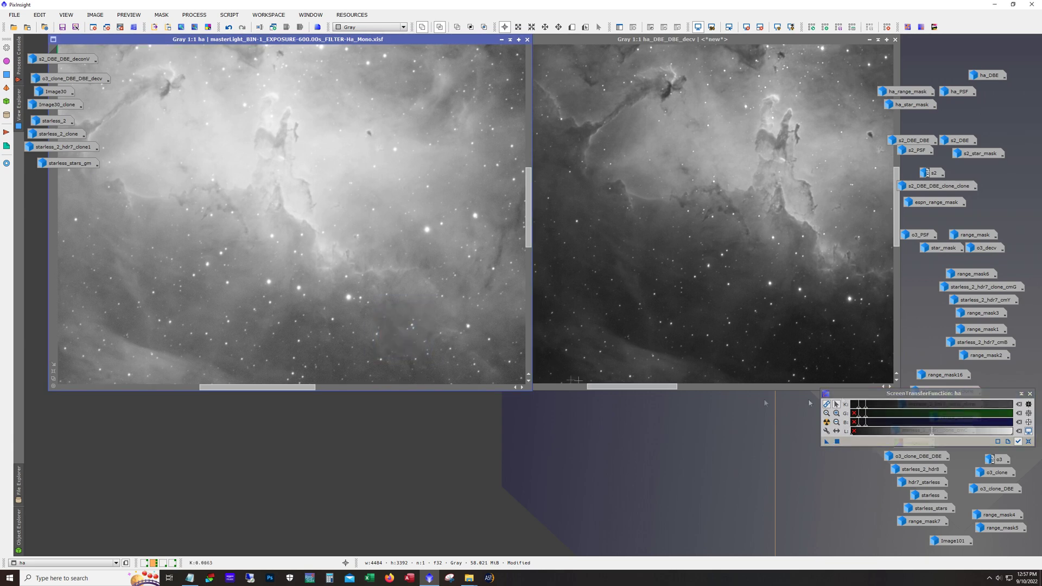
left_click(1029, 441)
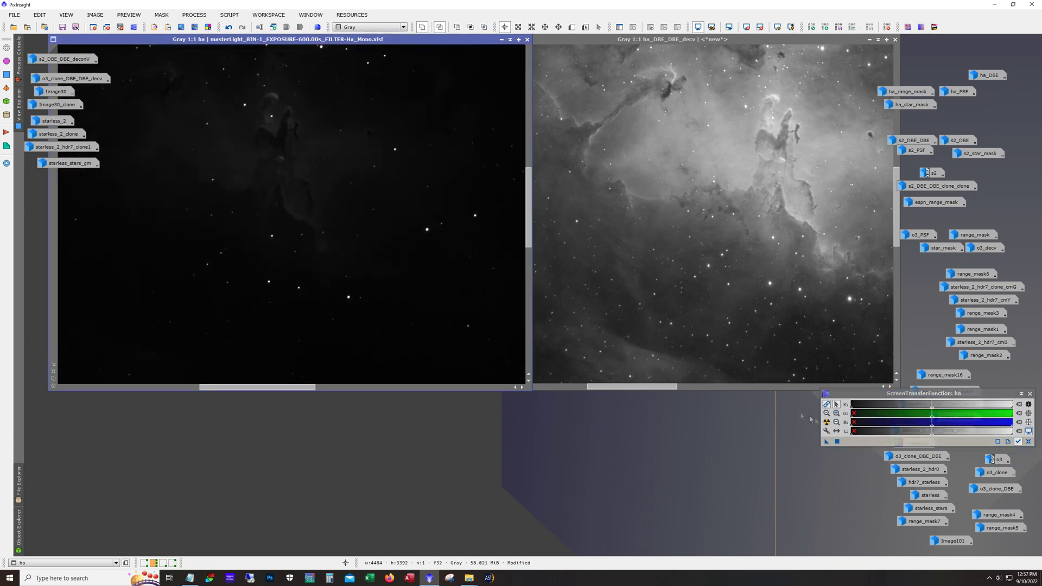
left_click(825, 421)
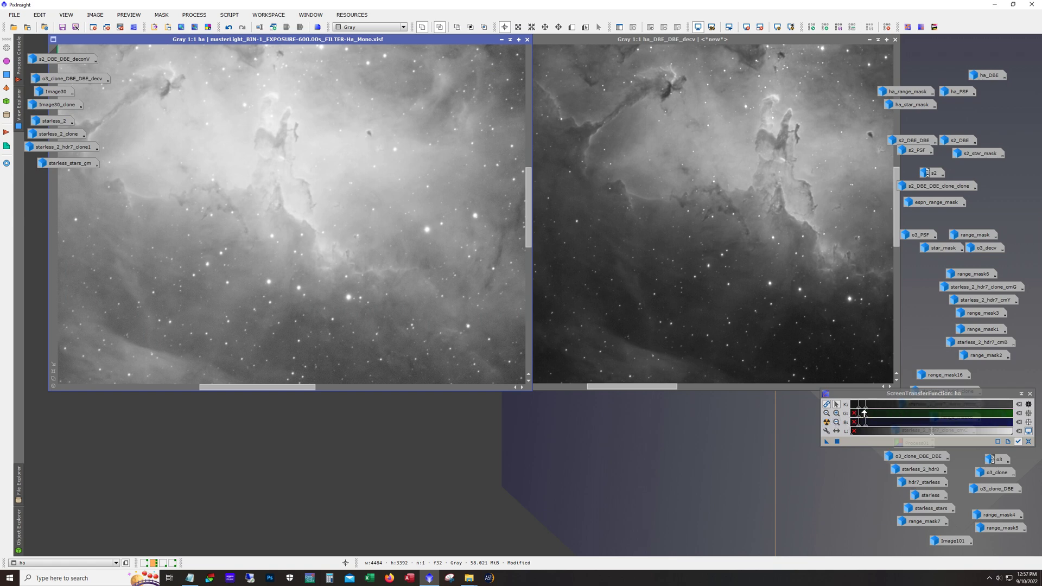
left_click_drag(880, 414, 900, 409)
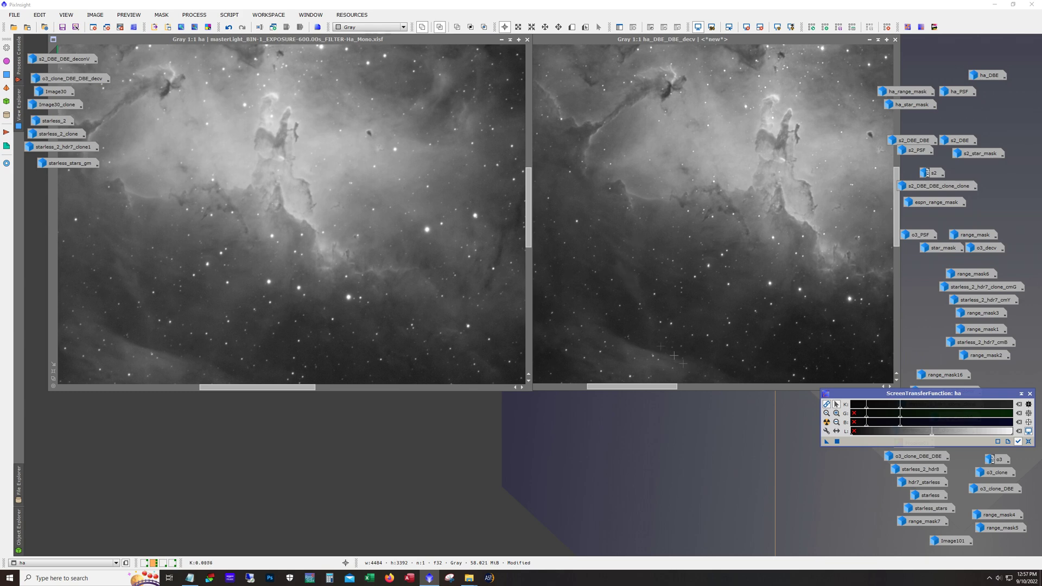
Step: Zoom further into the pillars to compare, then minimise the ha image to an icon
scroll(298, 165, "up", 1)
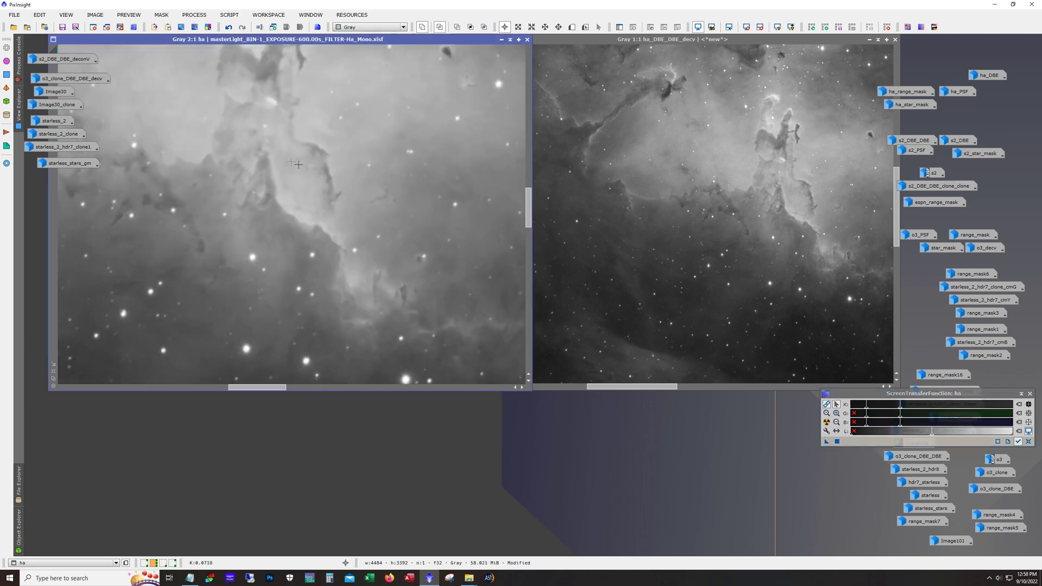
scroll(505, 222, "up", 3)
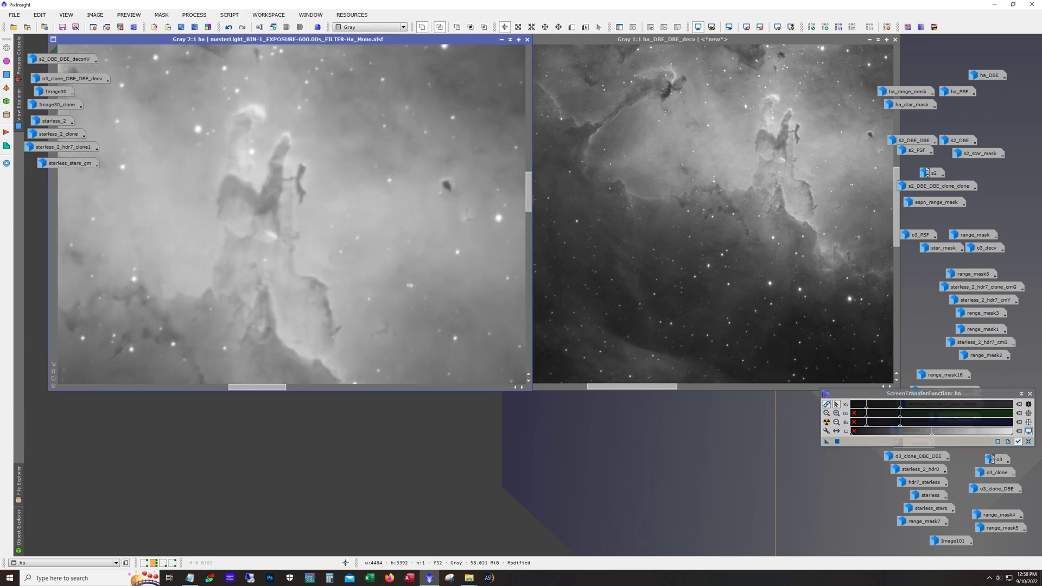
scroll(776, 213, "up", 1)
left_click_drag(641, 380, 663, 382)
left_click_drag(898, 224, 894, 206)
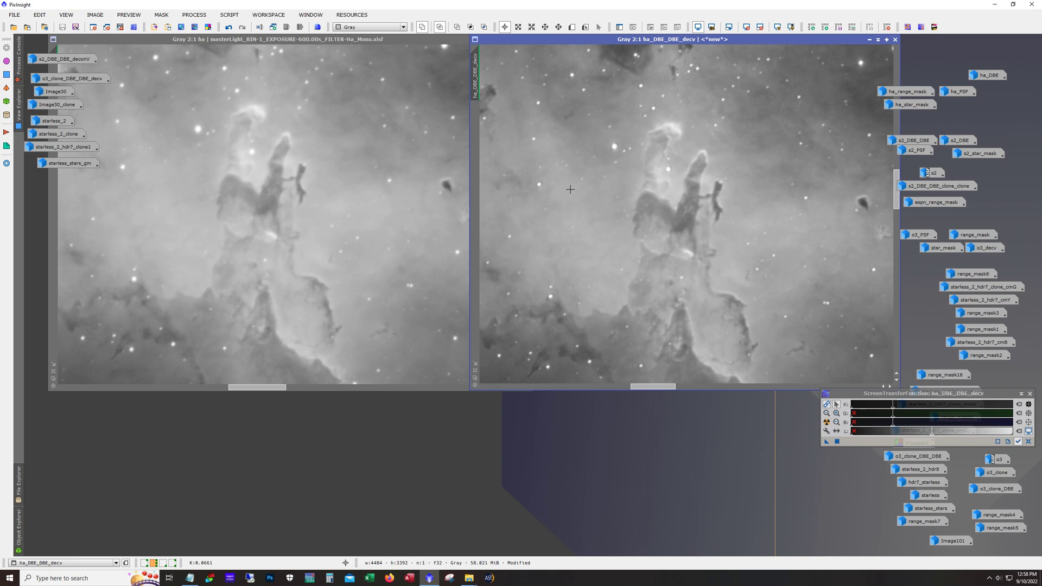
left_click(429, 39)
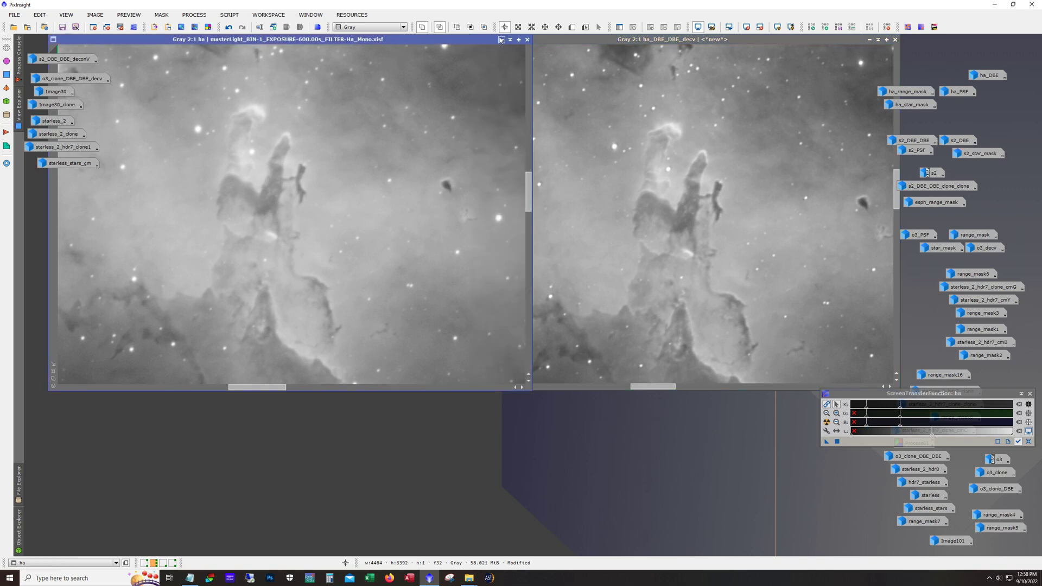
left_click(502, 39)
left_click(870, 39)
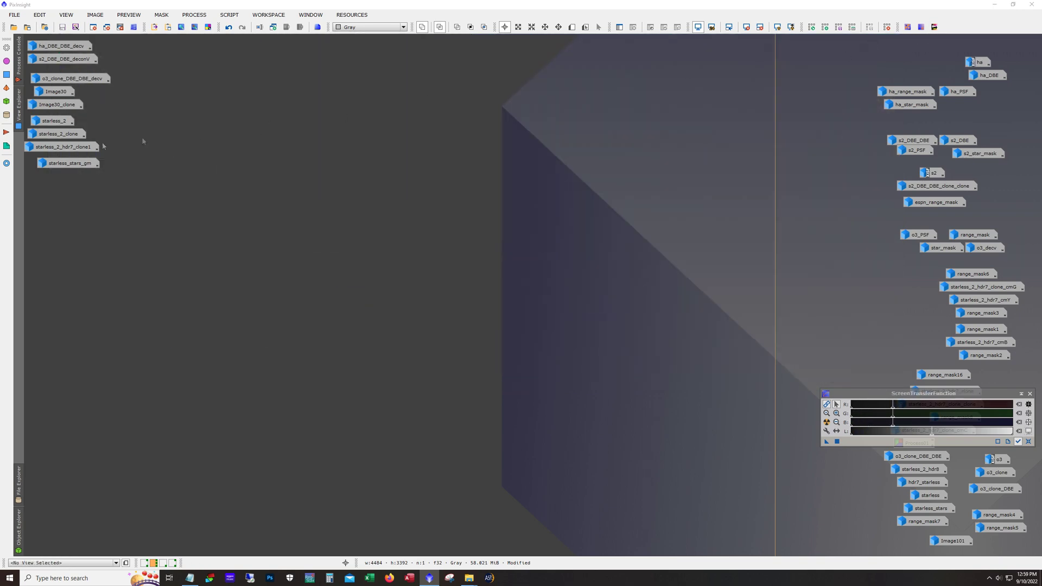
double_click(68, 64)
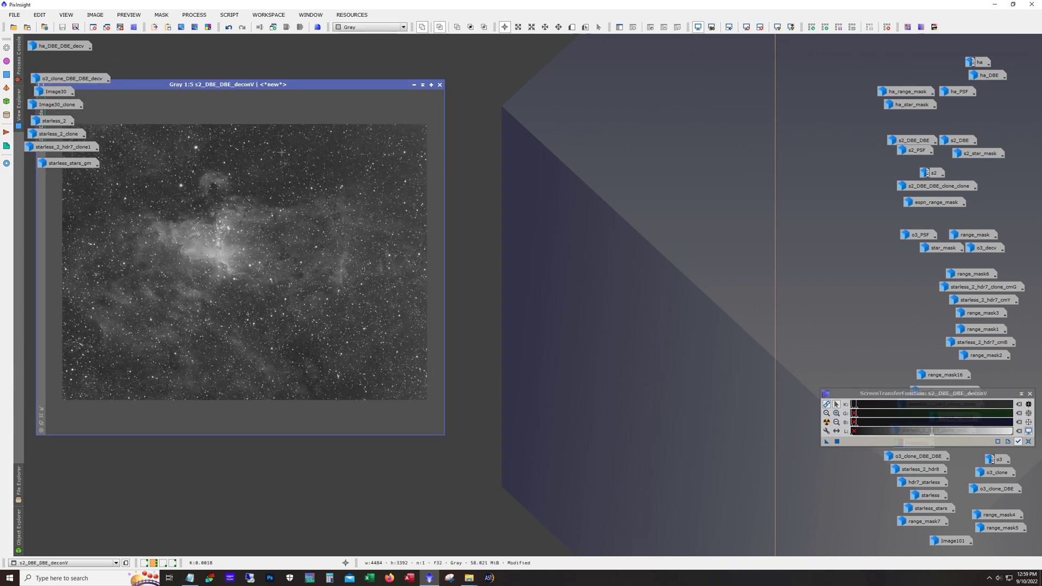
left_click_drag(261, 81, 371, 53)
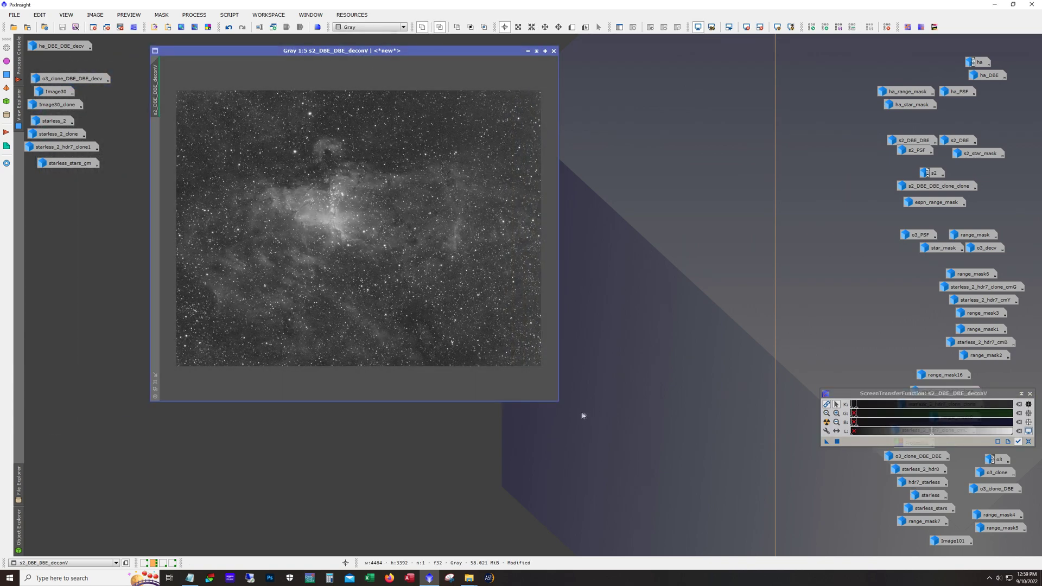
double_click(80, 79)
left_click_drag(218, 215, 566, 106)
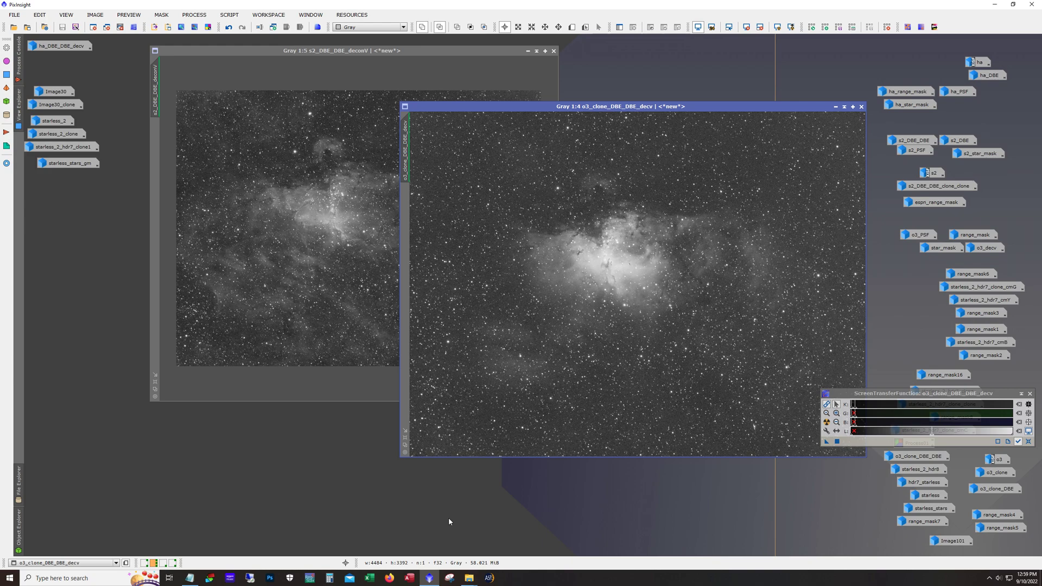
left_click(835, 107)
left_click(527, 50)
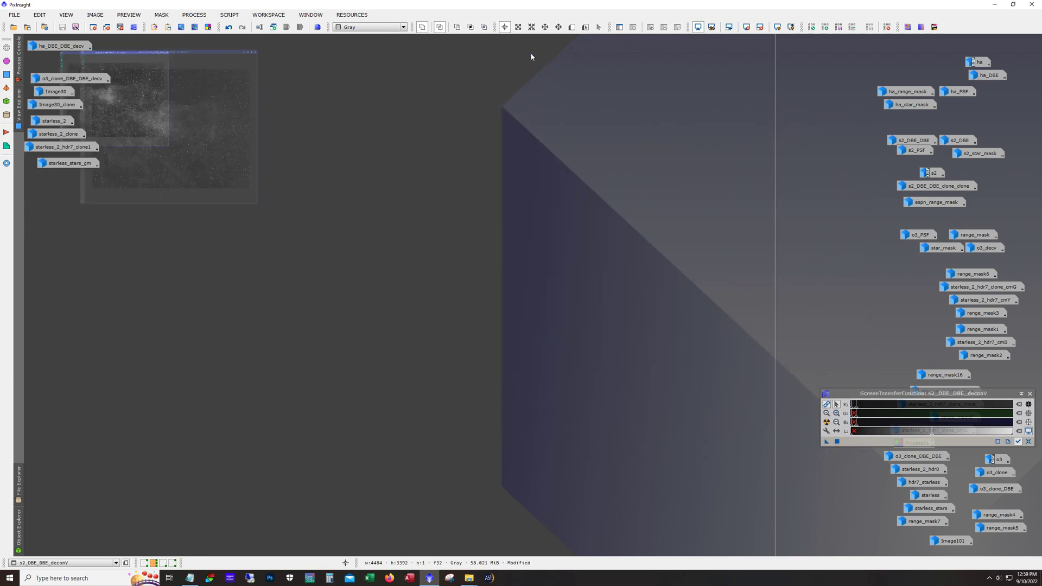
left_click(202, 15)
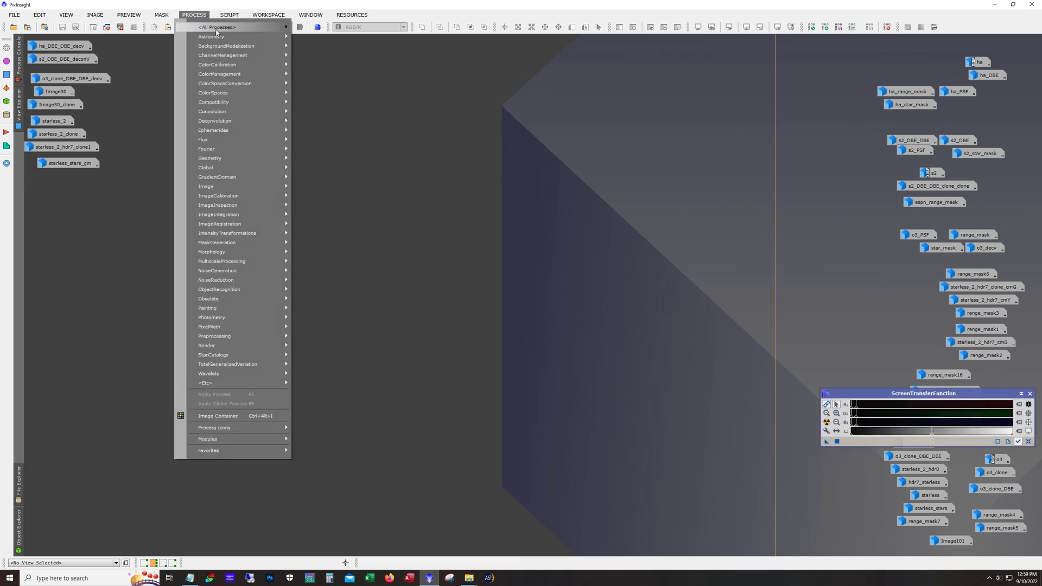
Step: Open LRGBCombination to check s2, ha and o3 as red, green and blue, then close it
mouse_move(236, 30)
left_click(434, 94)
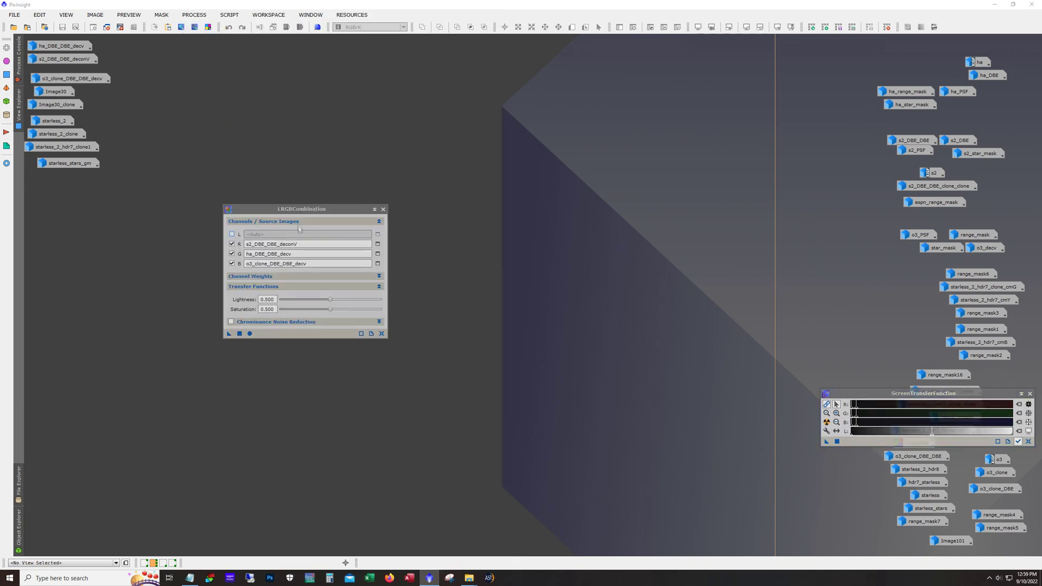
left_click_drag(325, 209, 432, 86)
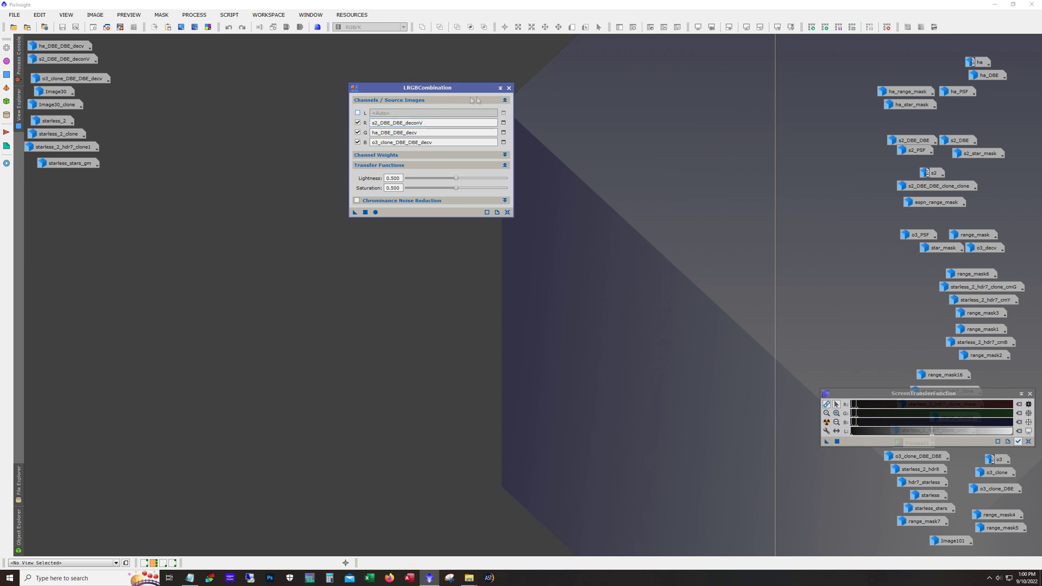
left_click(508, 87)
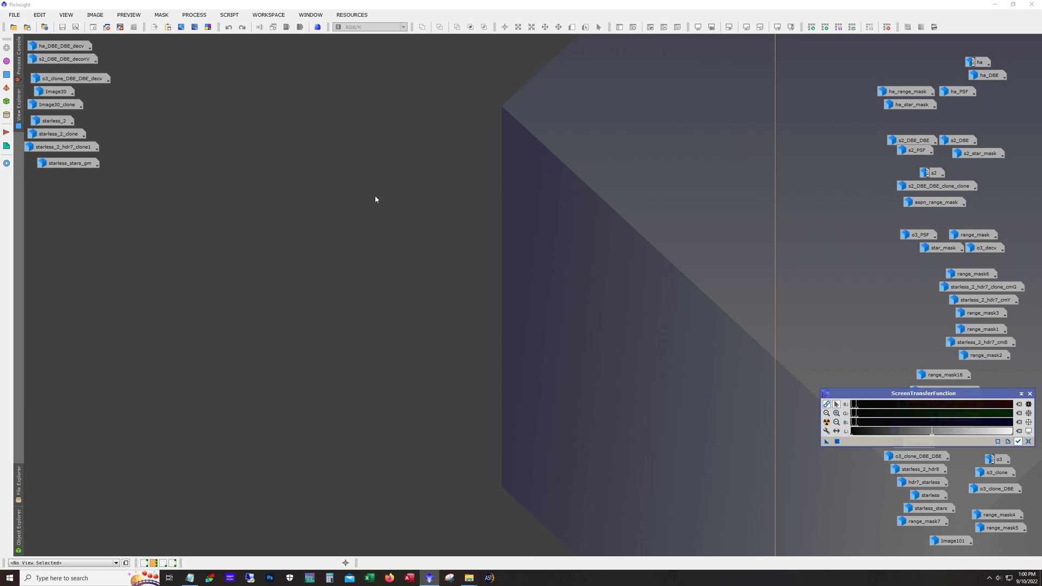
Step: Open Image30, reset its screen stretch, and re-auto-stretch it with RGB channel linking toggled
double_click(65, 91)
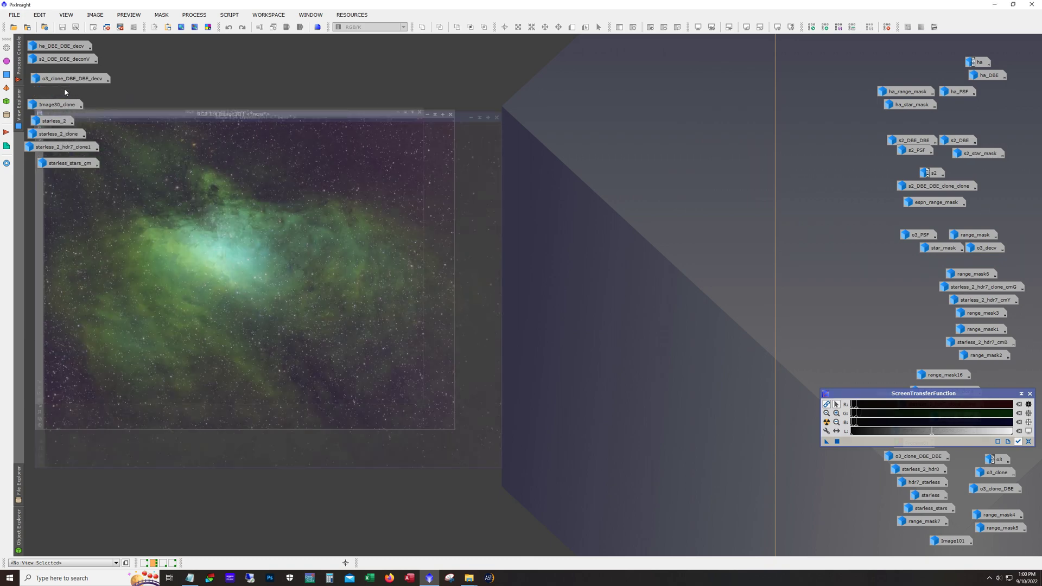
left_click_drag(232, 120, 325, 80)
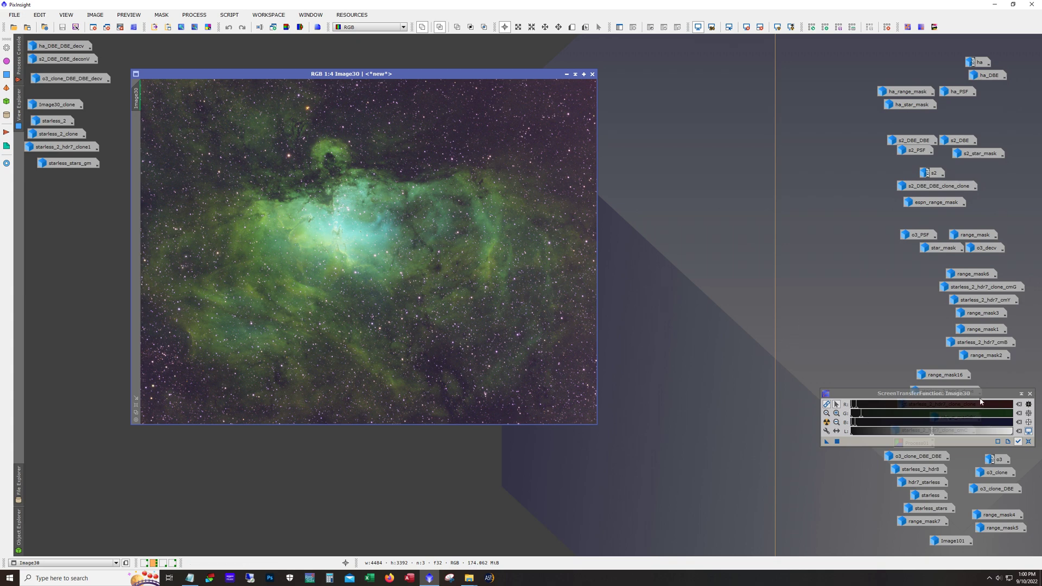
left_click_drag(982, 400, 829, 269)
left_click(879, 313)
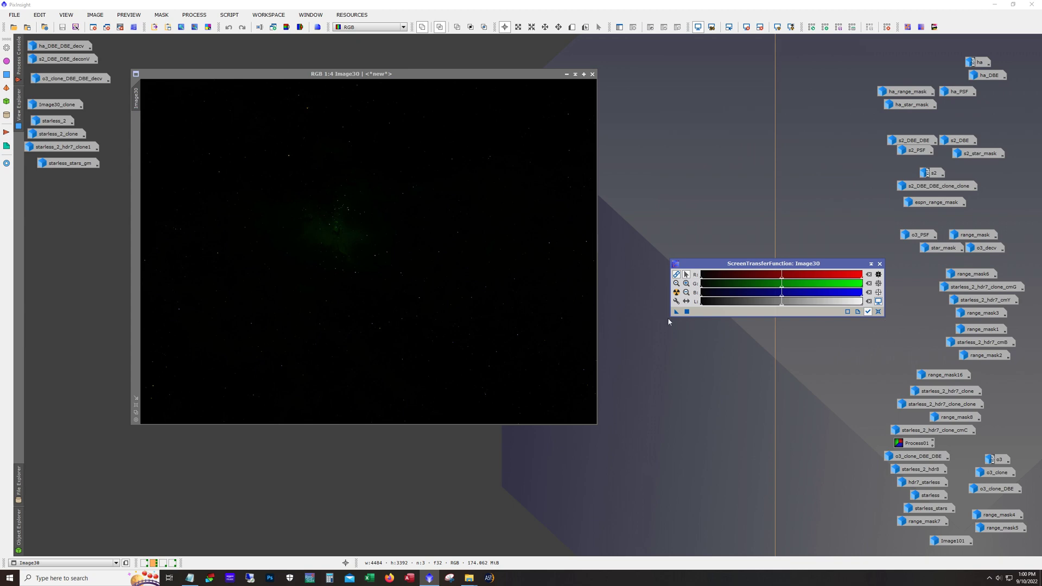
left_click(677, 292)
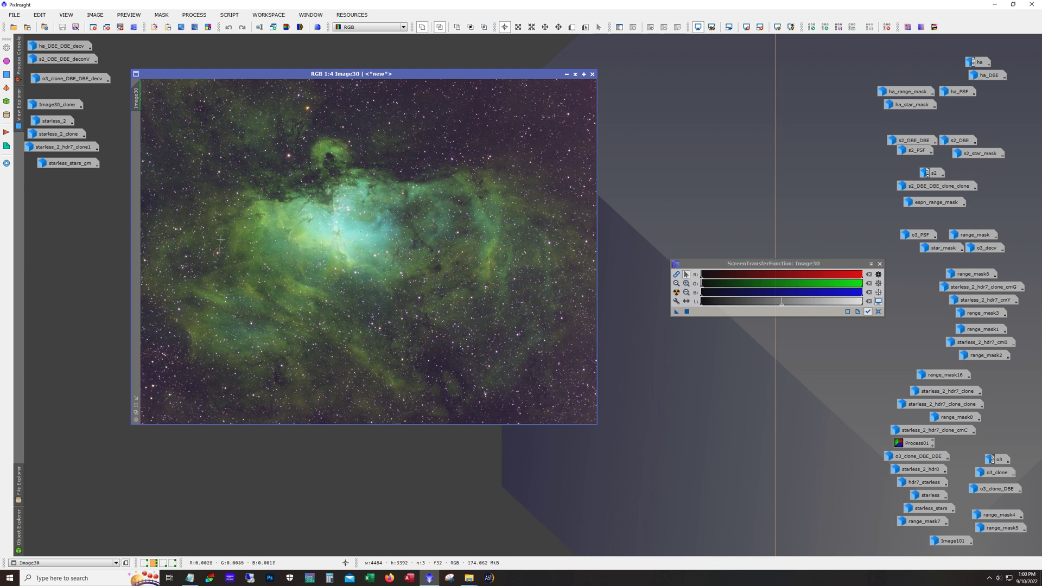
left_click(676, 275)
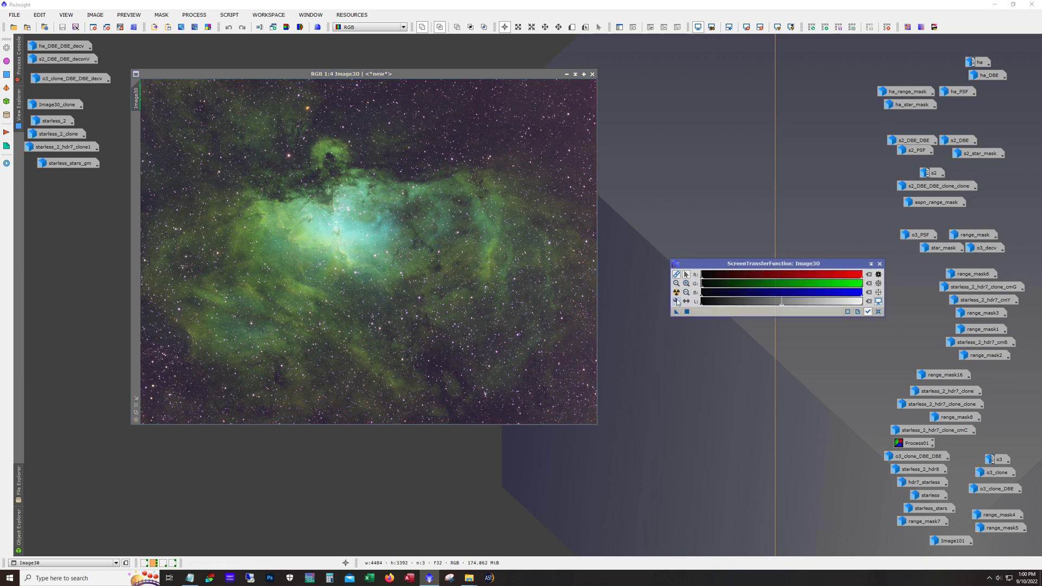
left_click(676, 292)
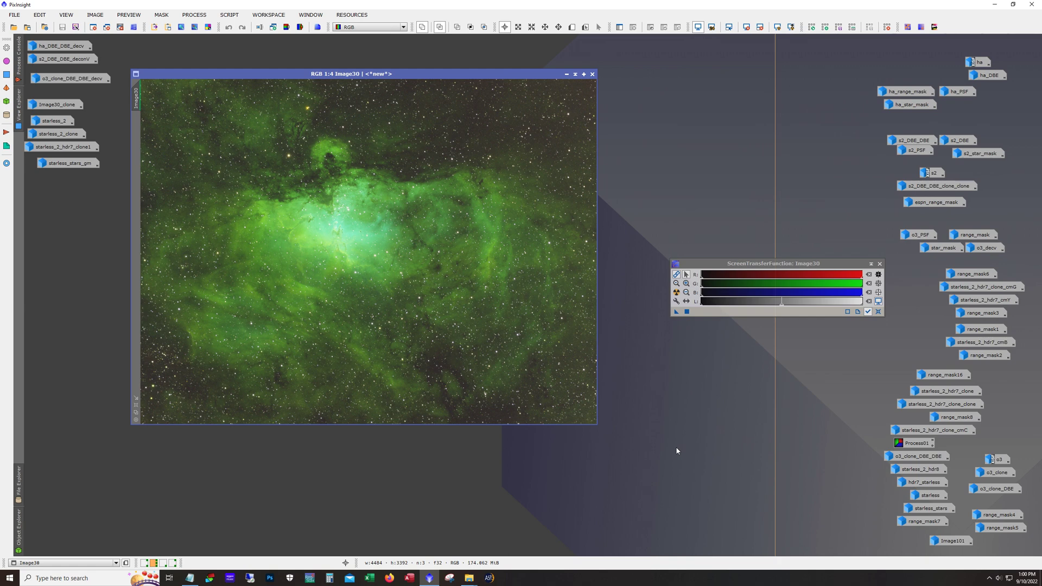
left_click(703, 269)
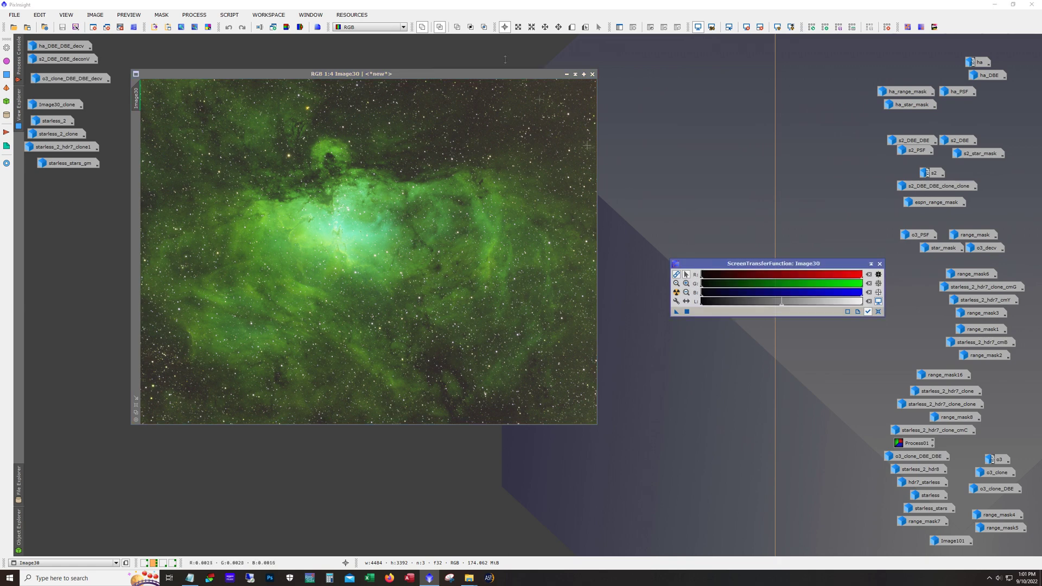
Step: Minimise Image30 and open Image30_clone, repositioning it and the screen stretch panel
left_click(567, 74)
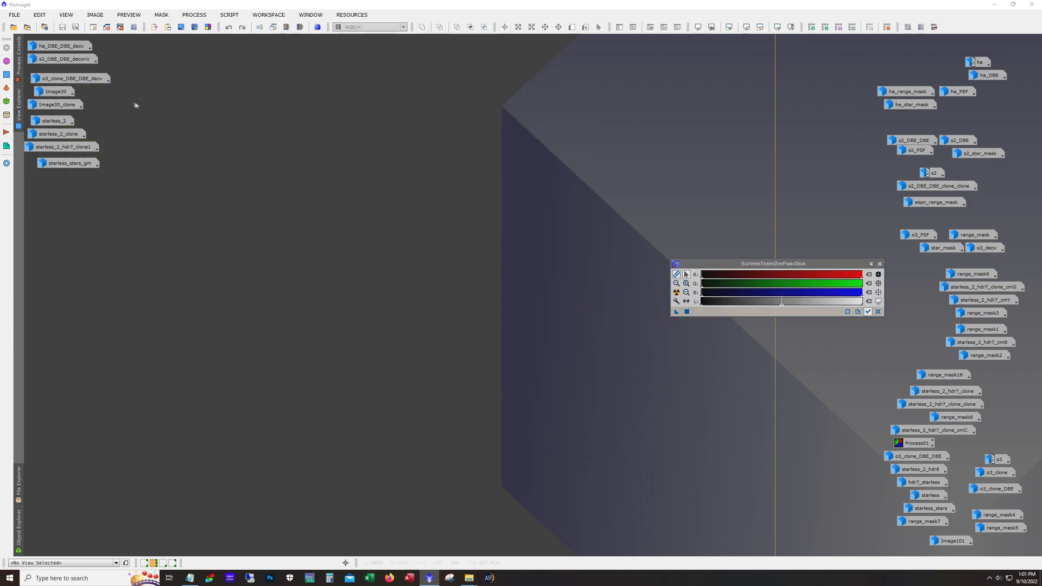
double_click(56, 110)
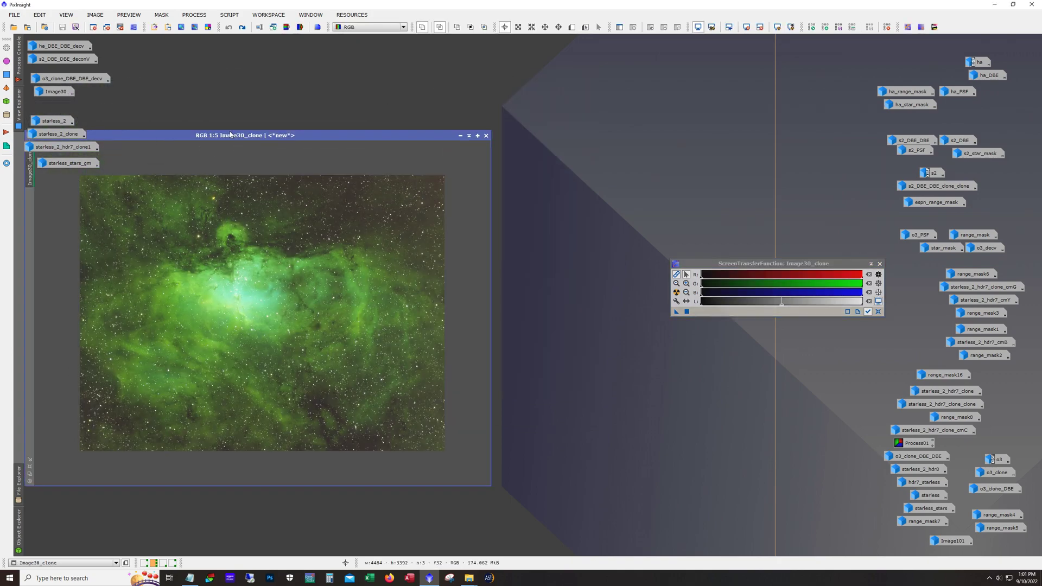
left_click_drag(230, 136, 319, 101)
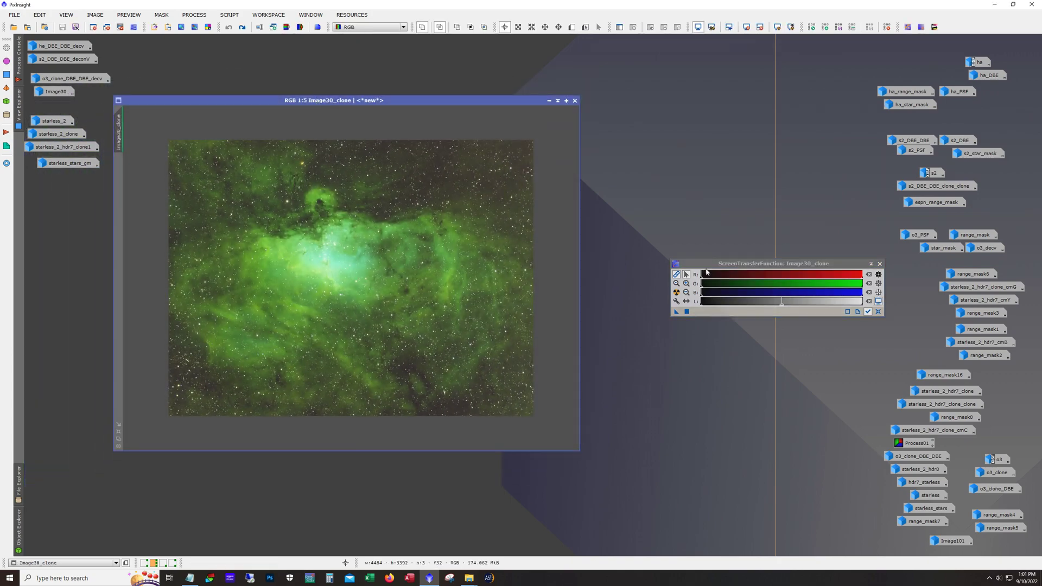
left_click_drag(718, 268, 738, 265)
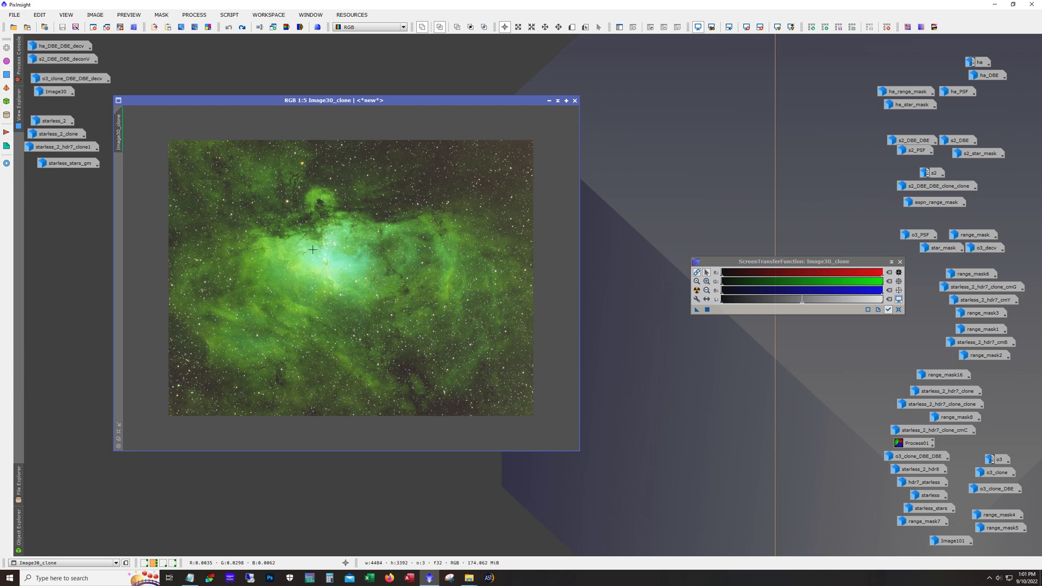
Step: Redo the BackgroundNeutralization on Image30_clone to darken its background
left_click(193, 16)
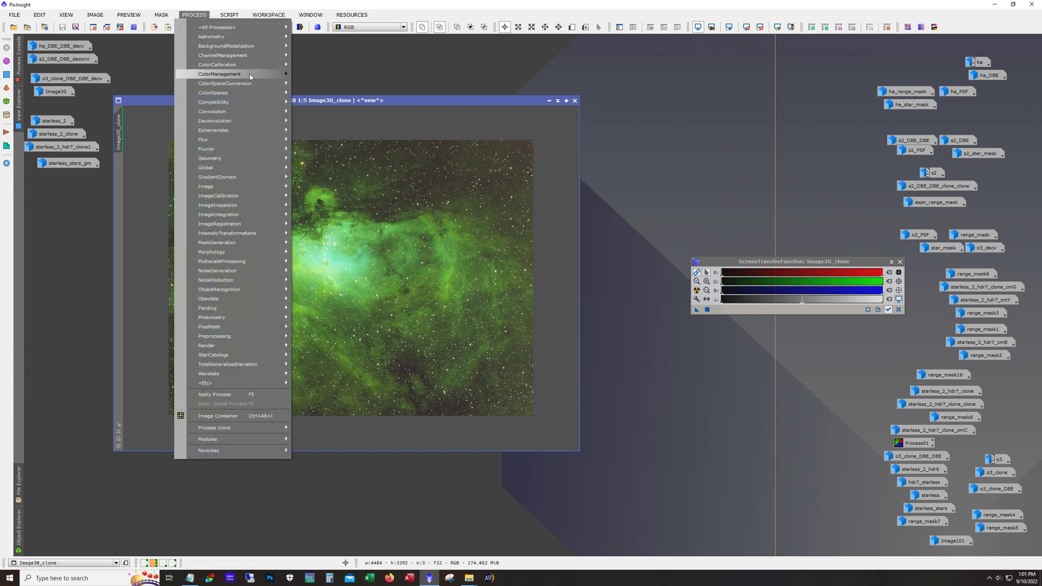
mouse_move(250, 75)
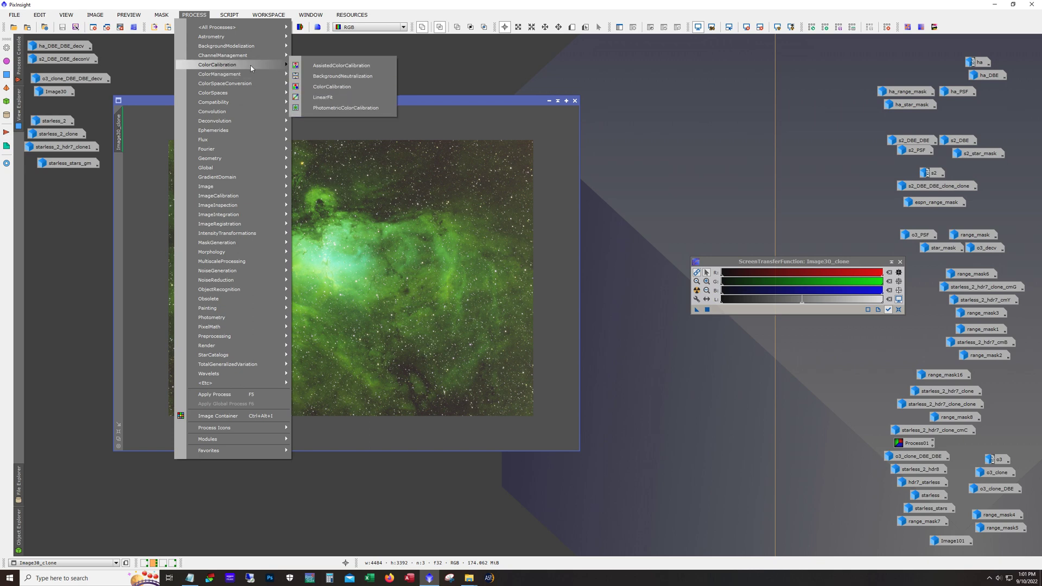
left_click(432, 99)
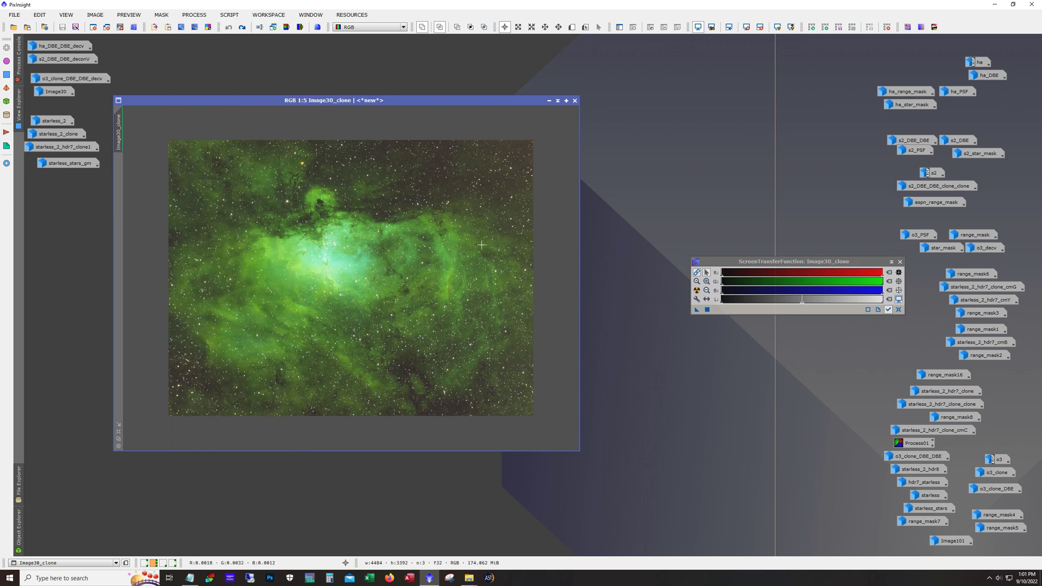
left_click(242, 27)
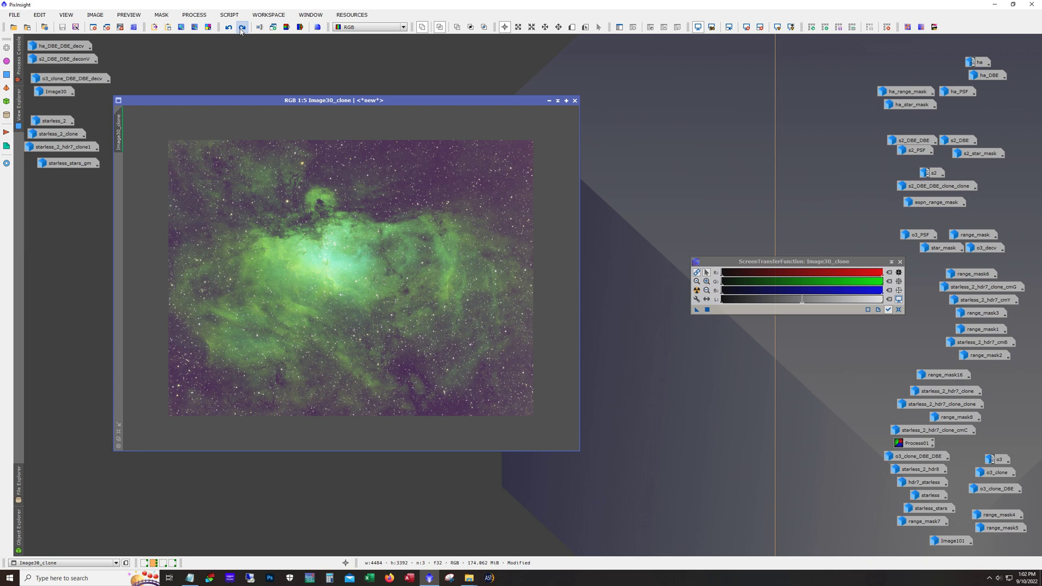
left_click(242, 27)
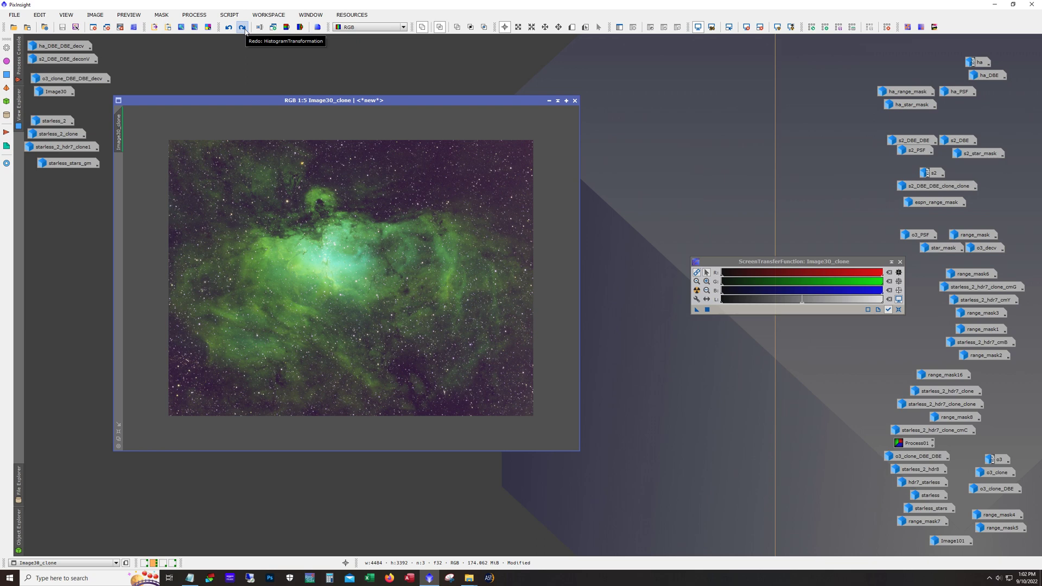
Step: Redo the HistogramTransformation, turn off the screen stretch, and run EZ Soft Stretch
left_click(242, 27)
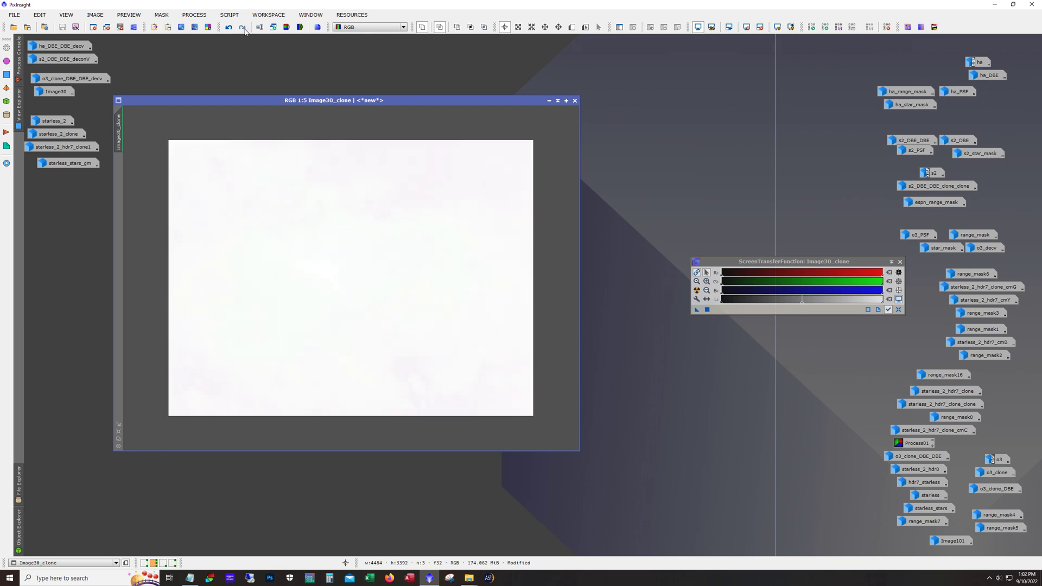
key("ctrl+F12")
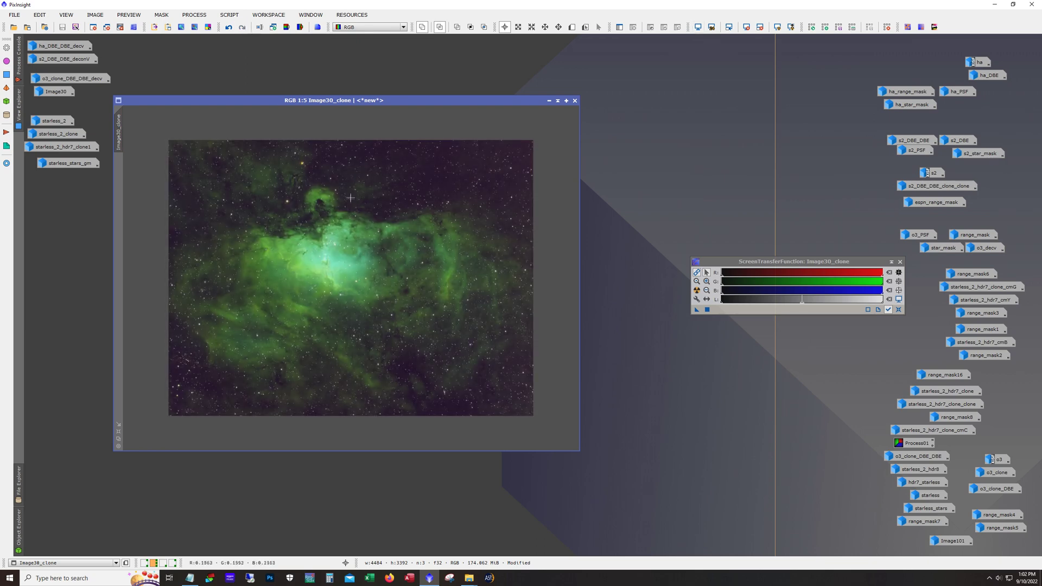
left_click(229, 14)
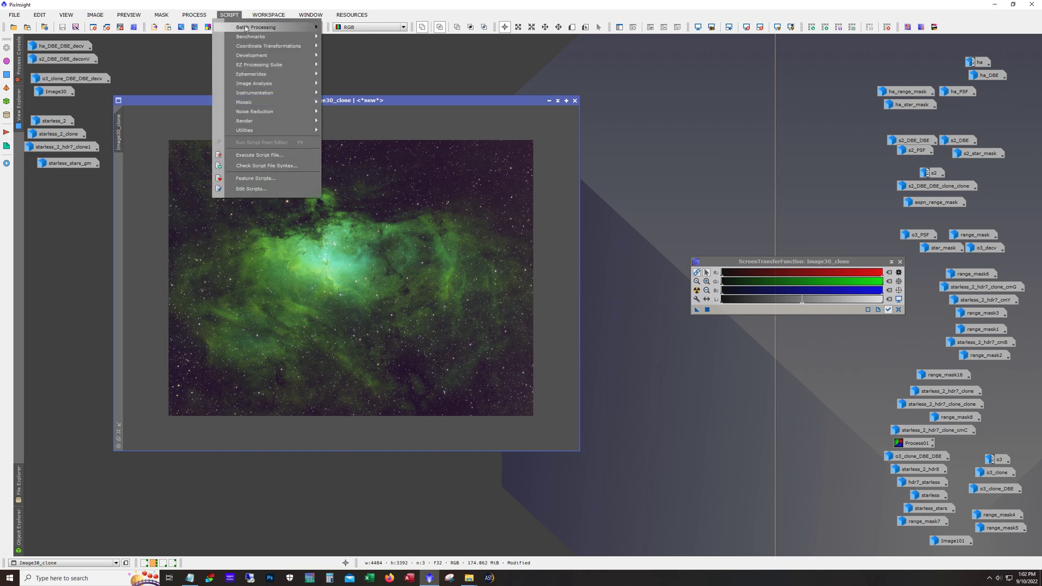
mouse_move(259, 65)
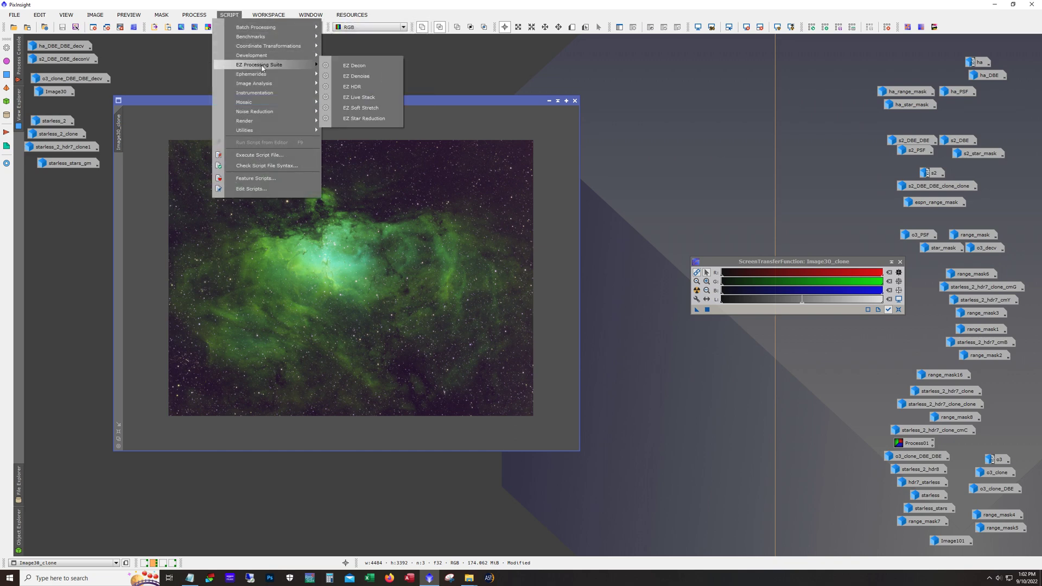
left_click(355, 108)
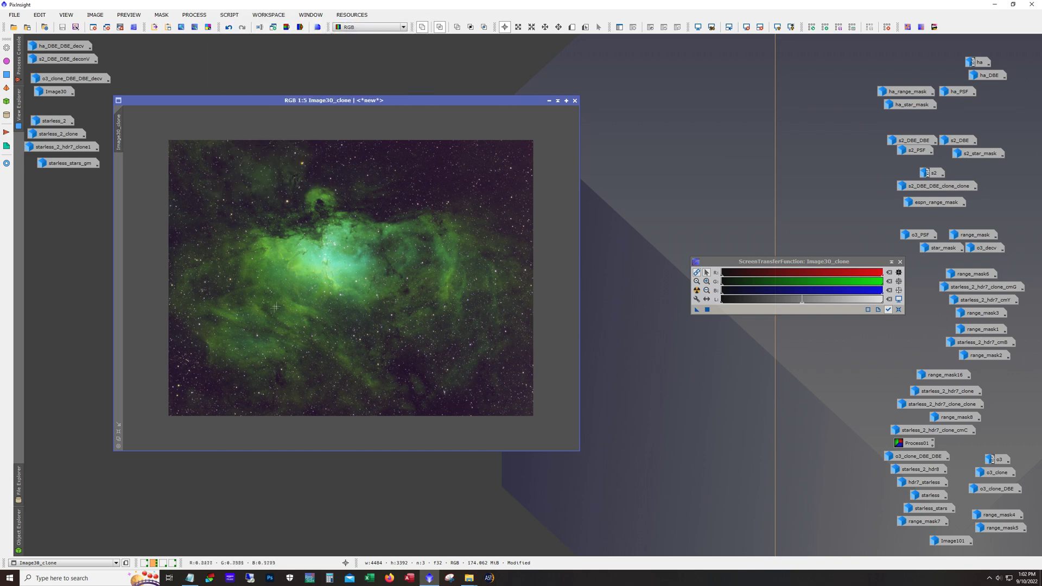
Step: Inspect Image30_clone at 1:1, then minimise it to an icon
scroll(324, 284, "up", 4)
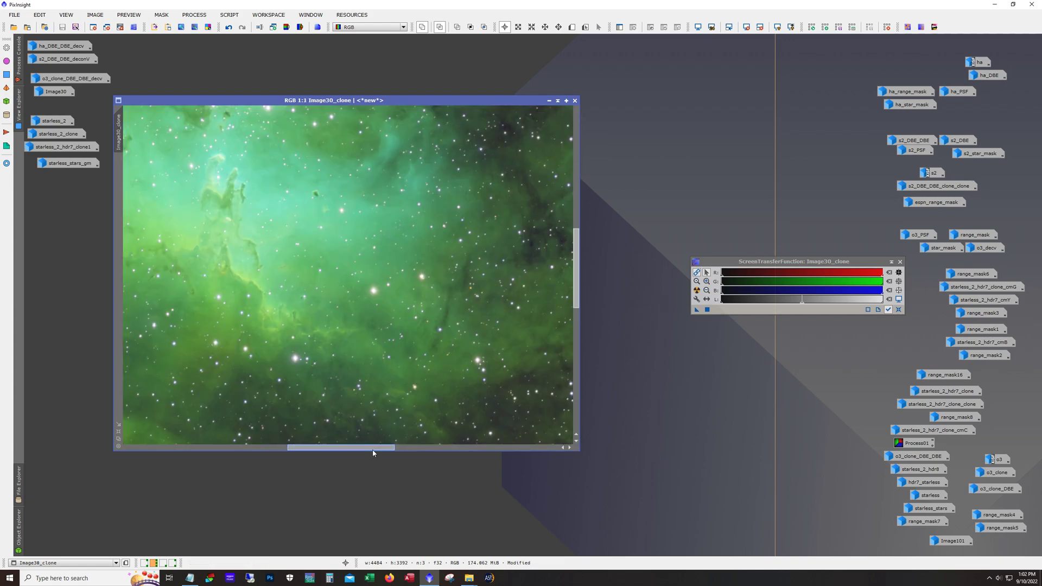
left_click_drag(373, 453, 471, 451)
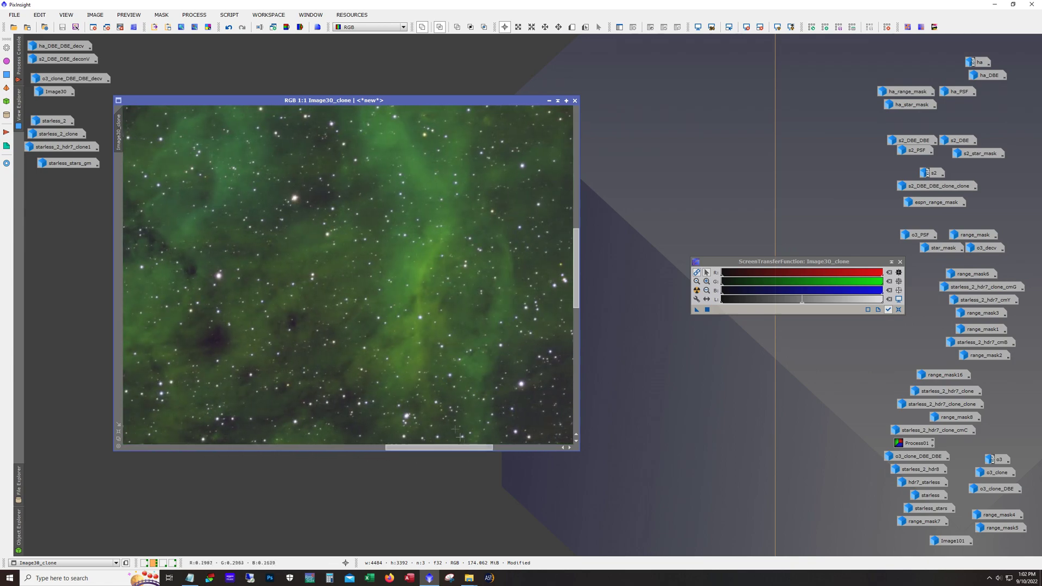
left_click_drag(577, 268, 581, 191)
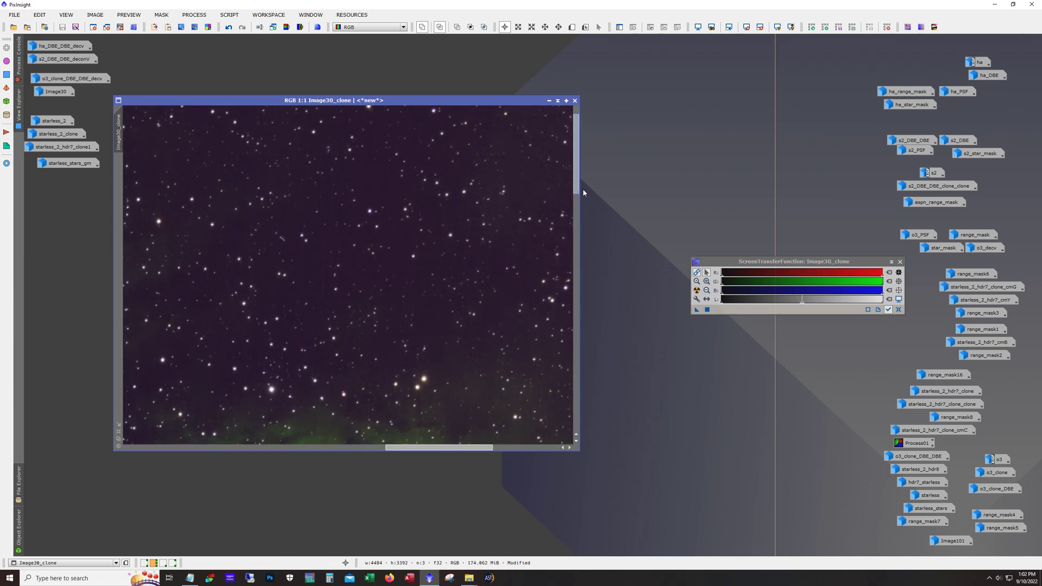
scroll(421, 305, "down", 4)
scroll(422, 306, "up", 1)
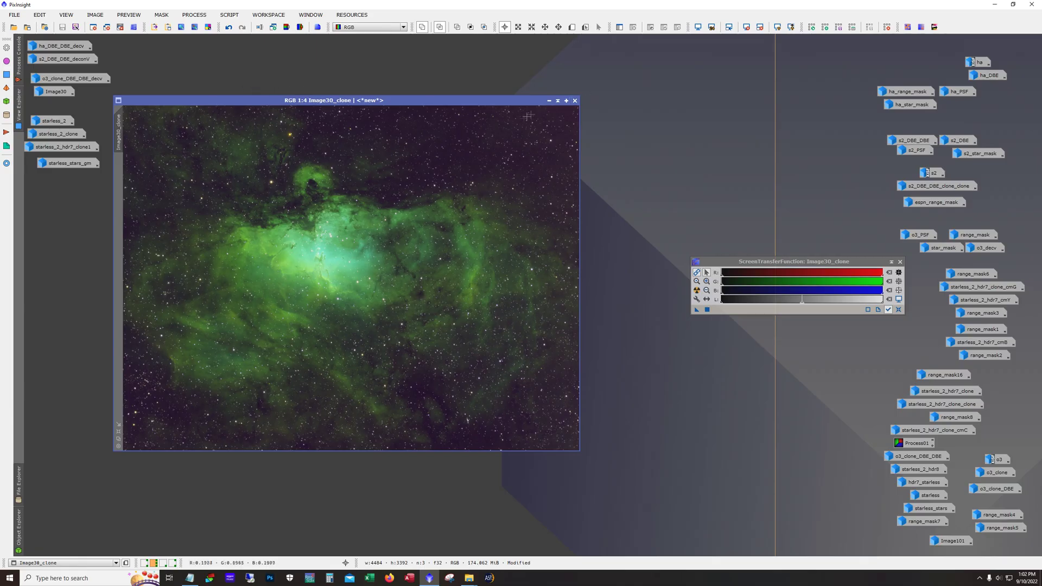
left_click(549, 101)
Step: Open starless_2, then move and enlarge its window up and to the left
double_click(60, 122)
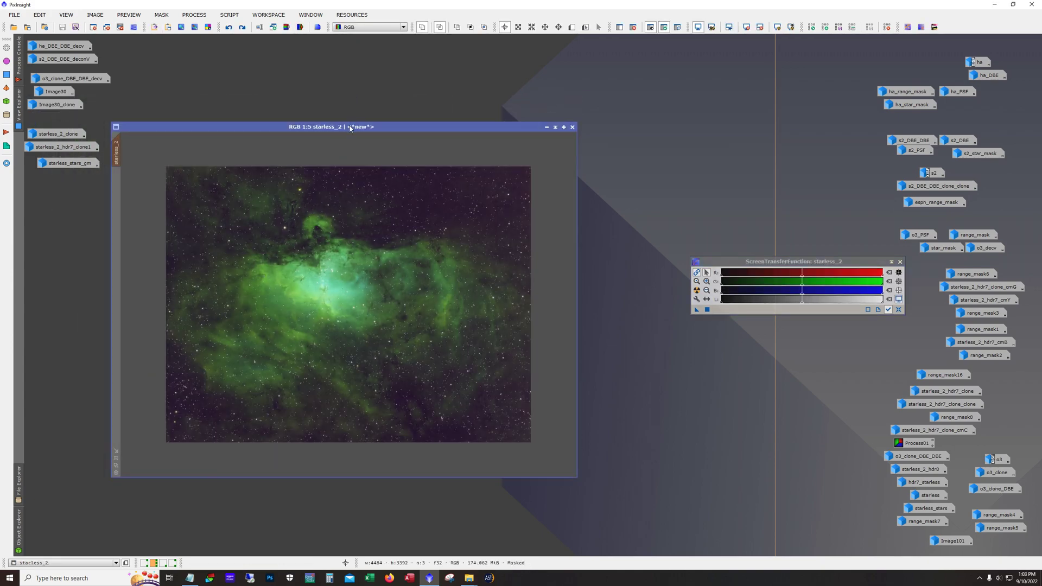
left_click_drag(350, 128, 369, 93)
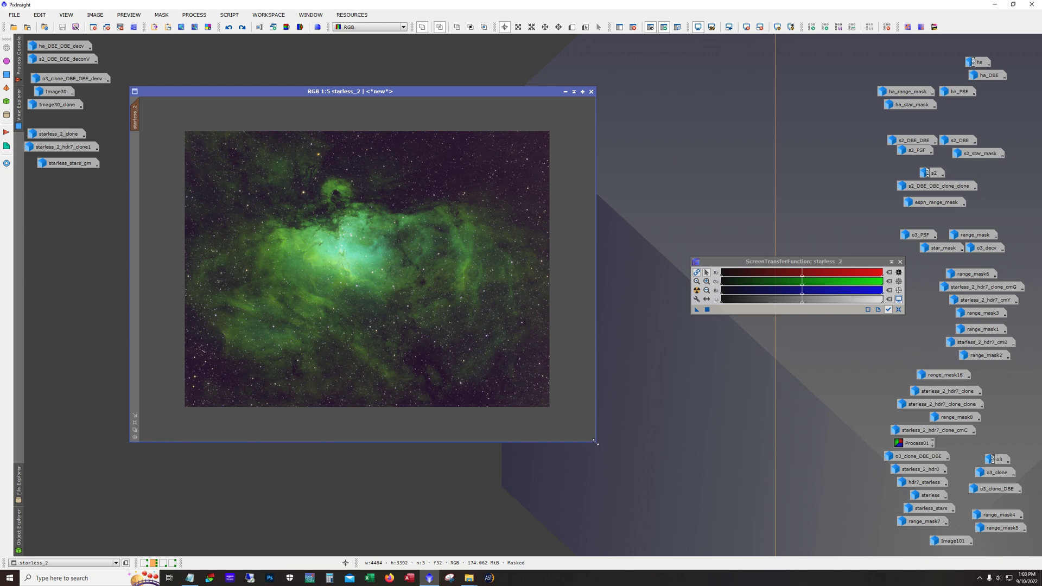
left_click_drag(597, 446, 726, 535)
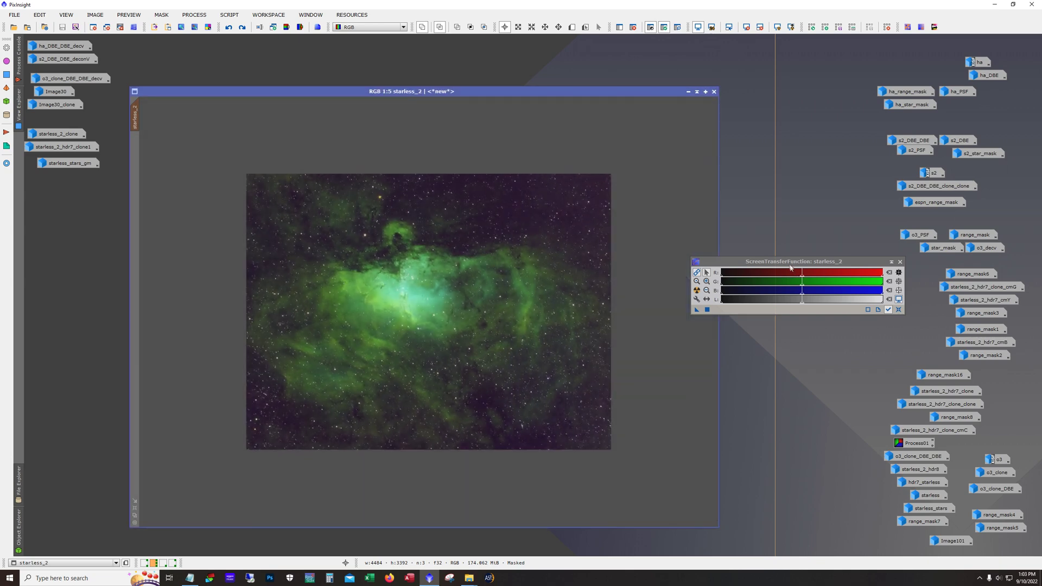
left_click_drag(789, 264, 823, 51)
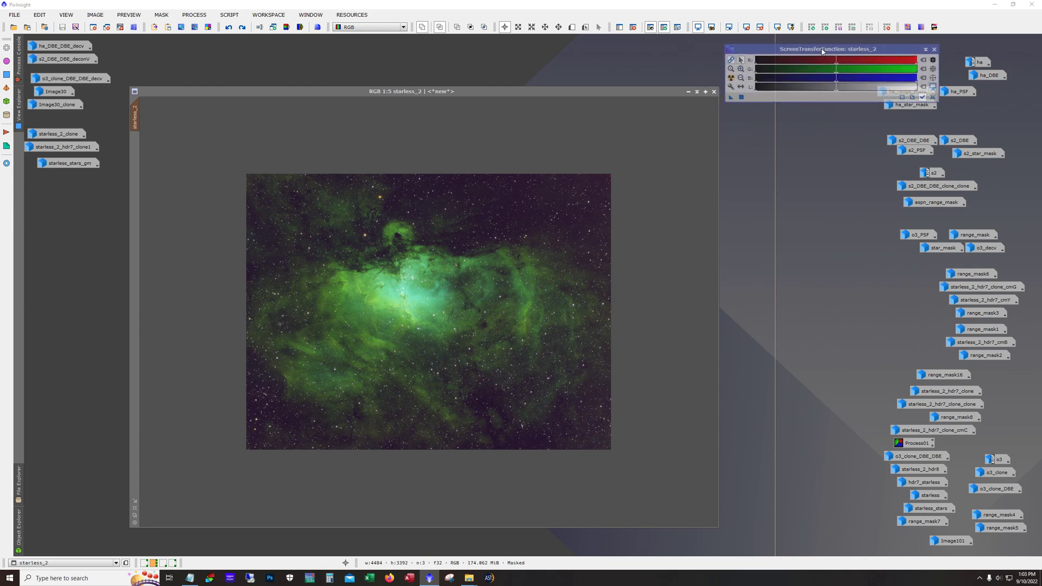
scroll(622, 248, "up", 2)
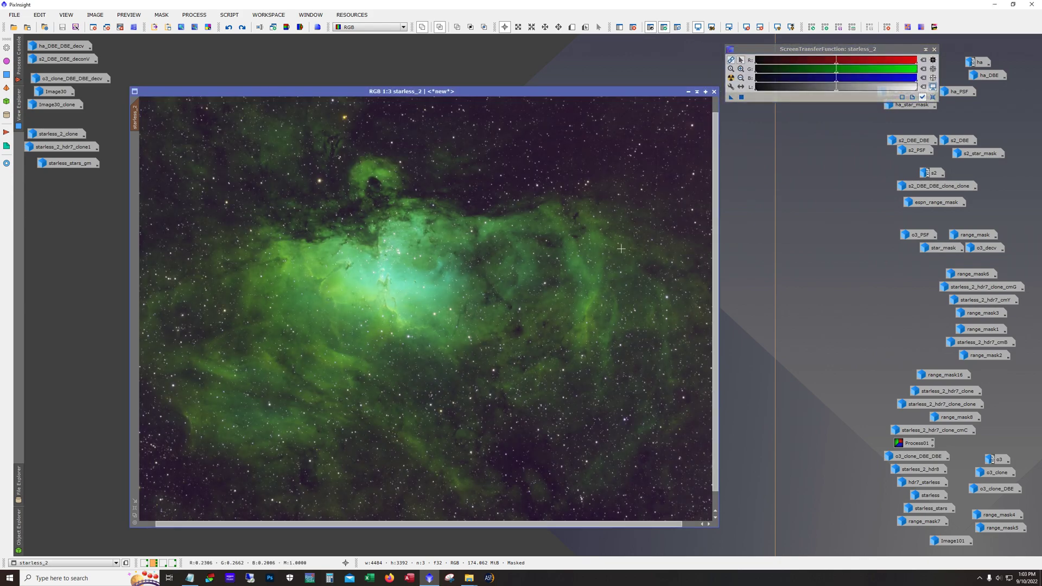
left_click_drag(134, 92, 99, 51)
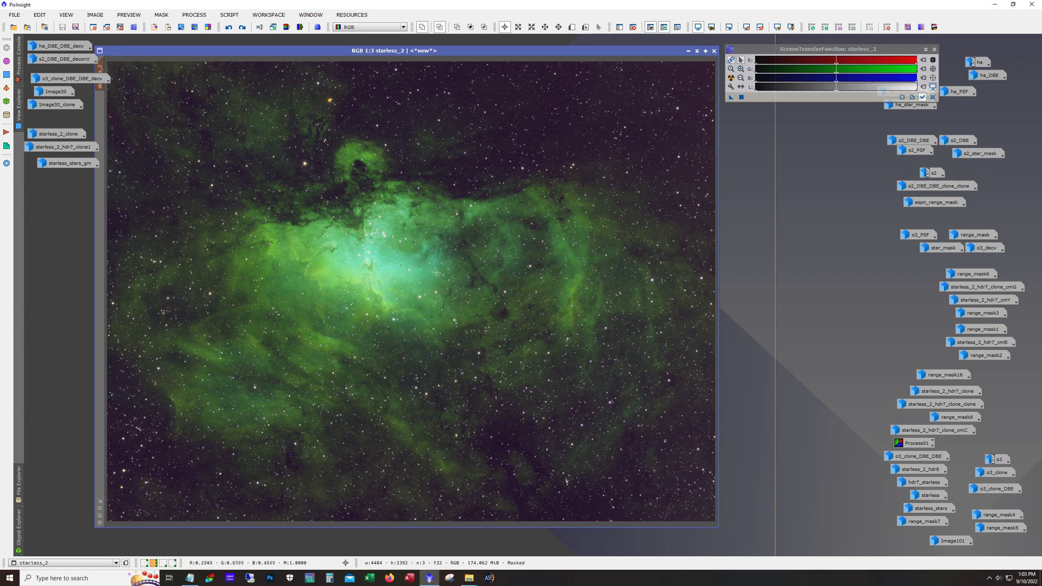
Step: Zoom starless_2 to 2:1 on the pillars and overlay its mask
scroll(475, 326, "up", 3)
scroll(468, 442, "left", 3)
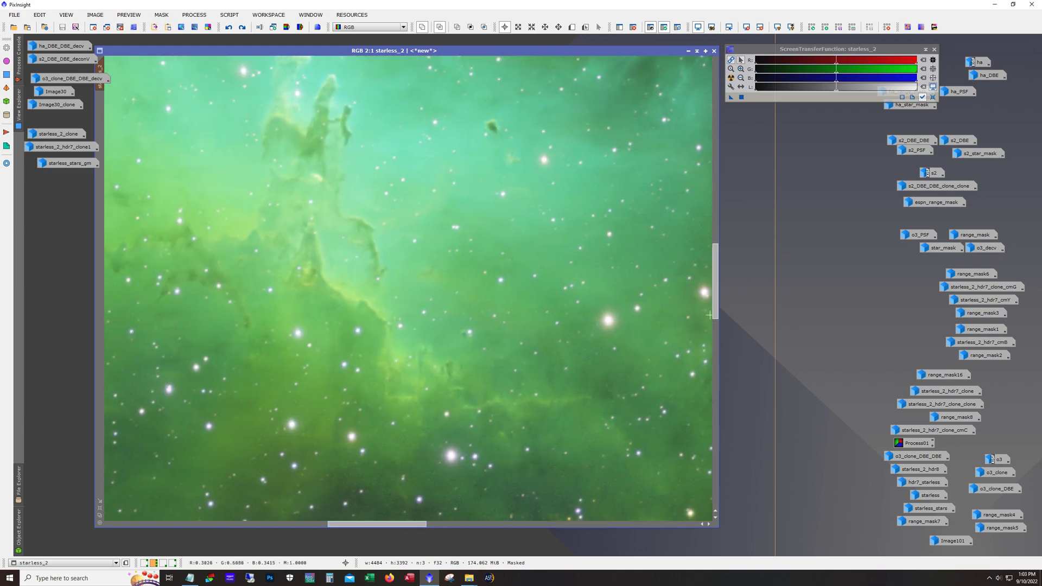
left_click_drag(714, 318, 718, 282)
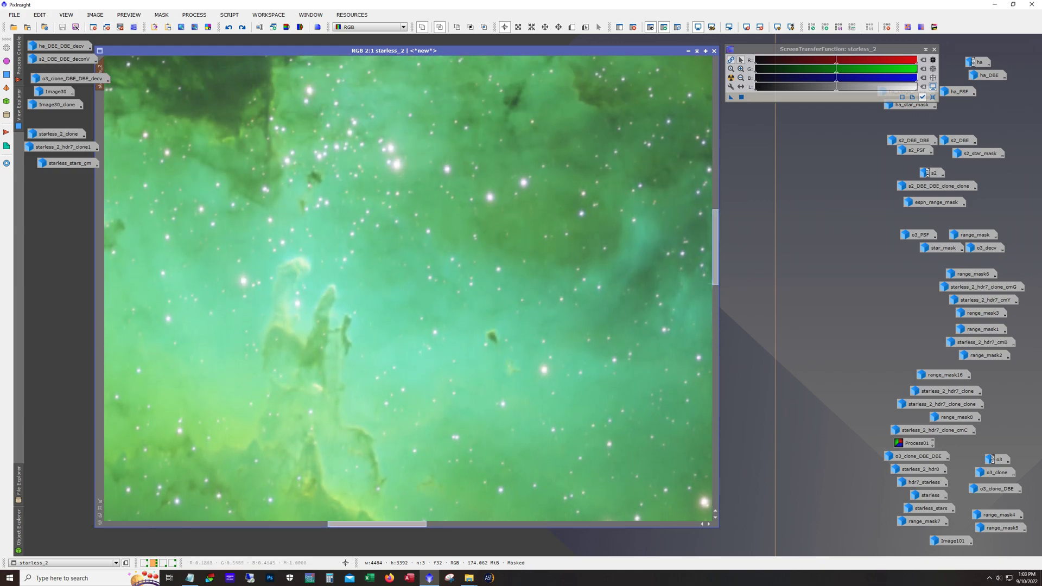
scroll(429, 519, "left", 2)
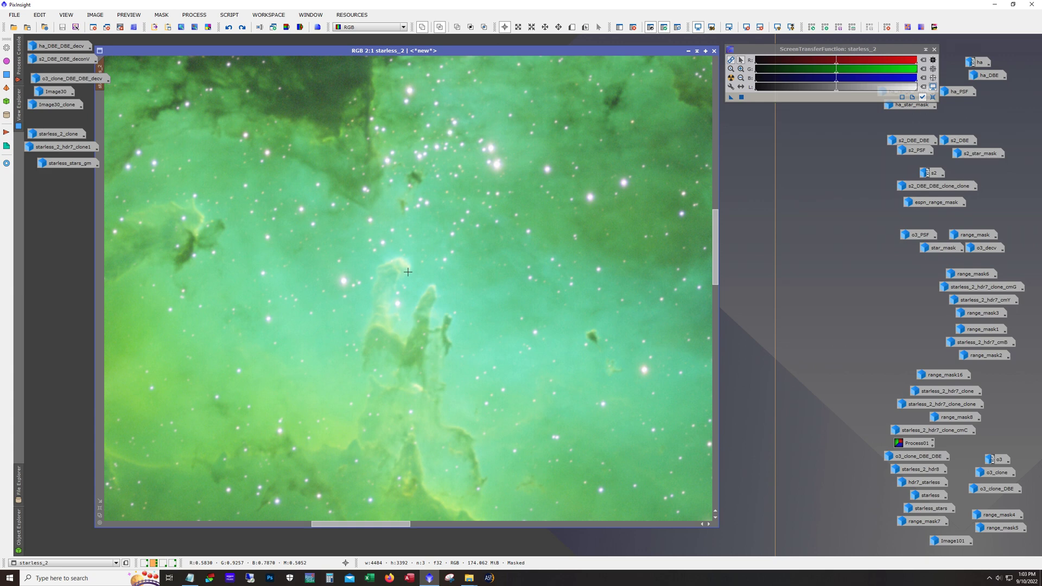
left_click(678, 27)
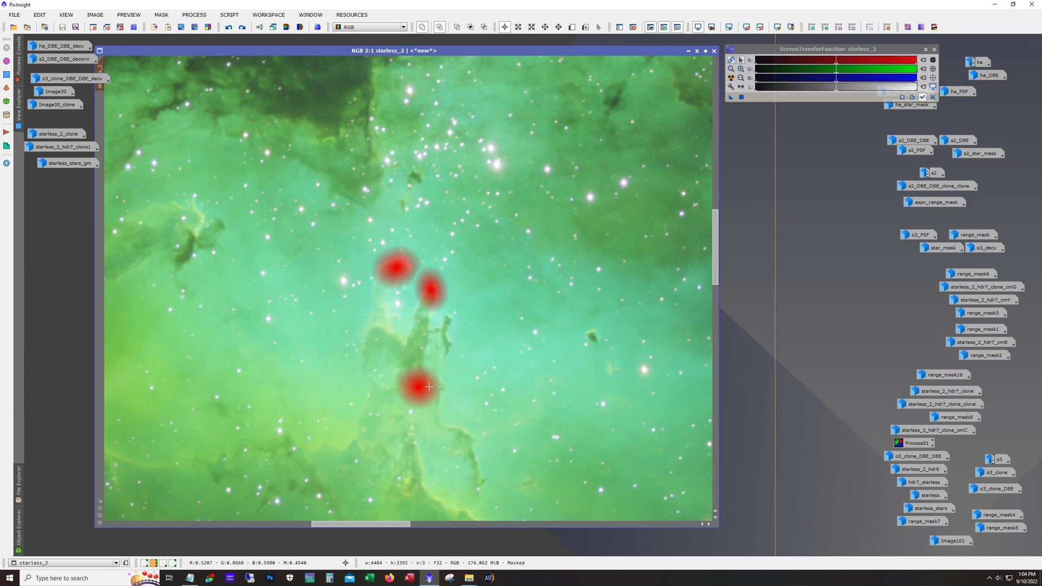
Step: Zoom out and in around the masked pillars, ending at 1:3 with the whole nebula visible
scroll(420, 364, "down", 1)
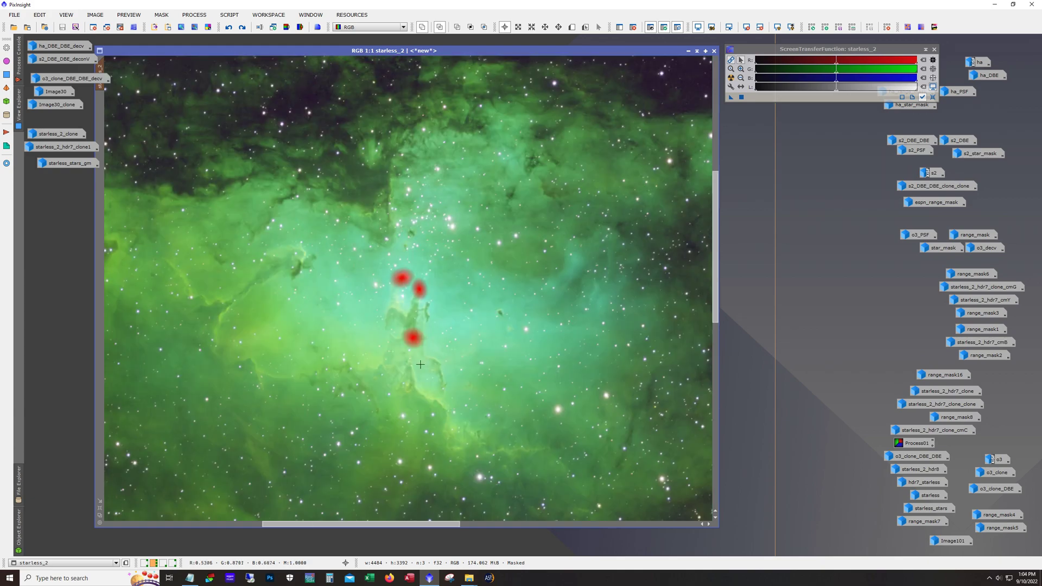
scroll(420, 364, "down", 2)
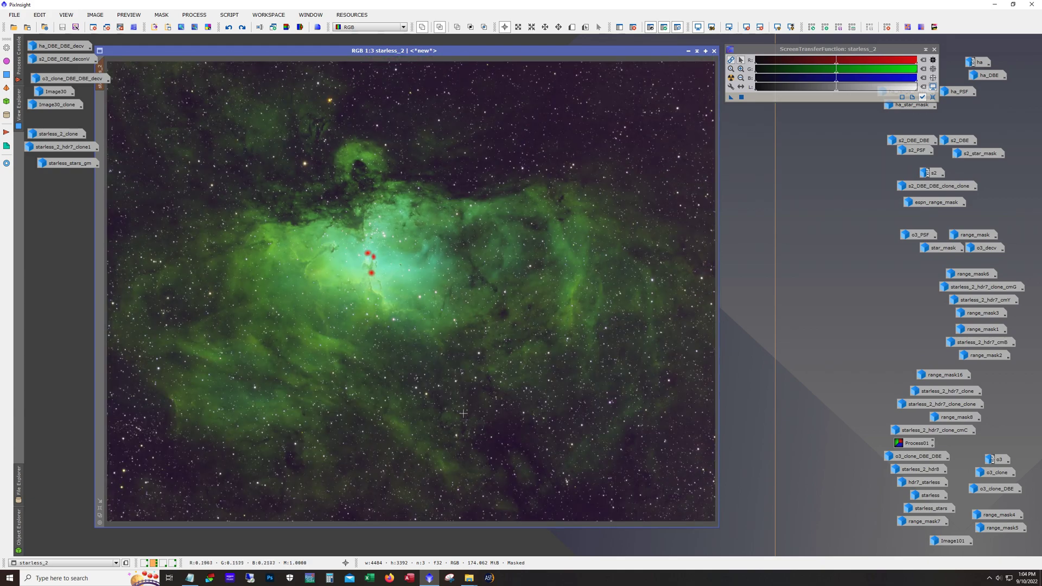
scroll(398, 303, "up", 2)
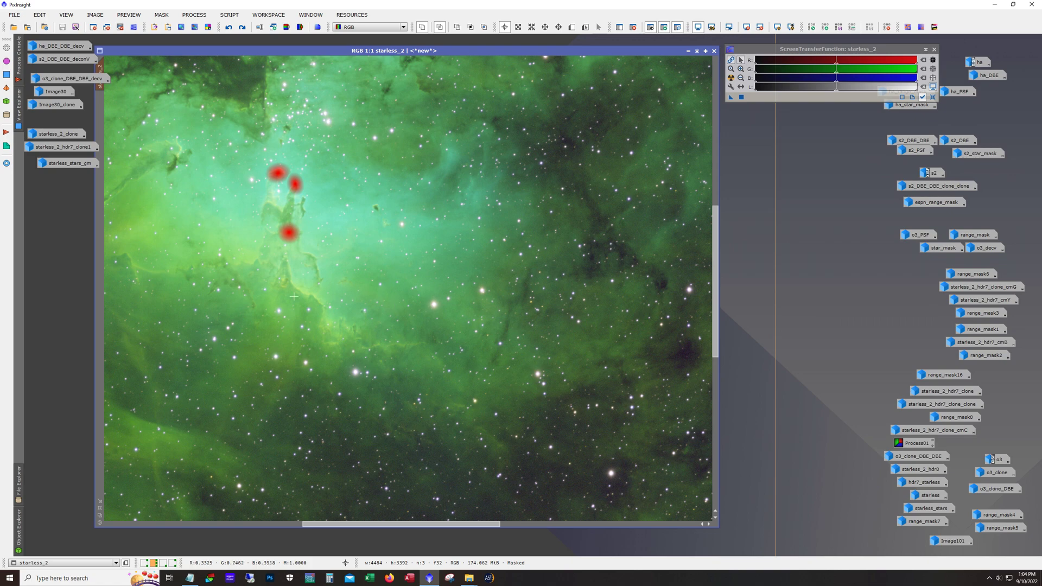
scroll(293, 296, "down", 2)
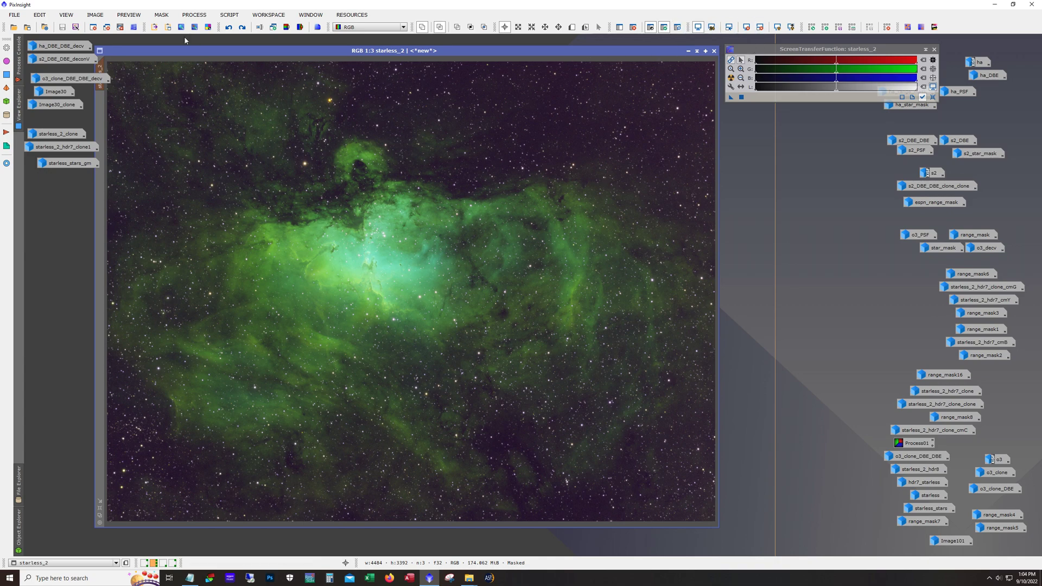
Step: Step starless_2's history back to the dark green-blue starless version, then minimize it
left_click(242, 28)
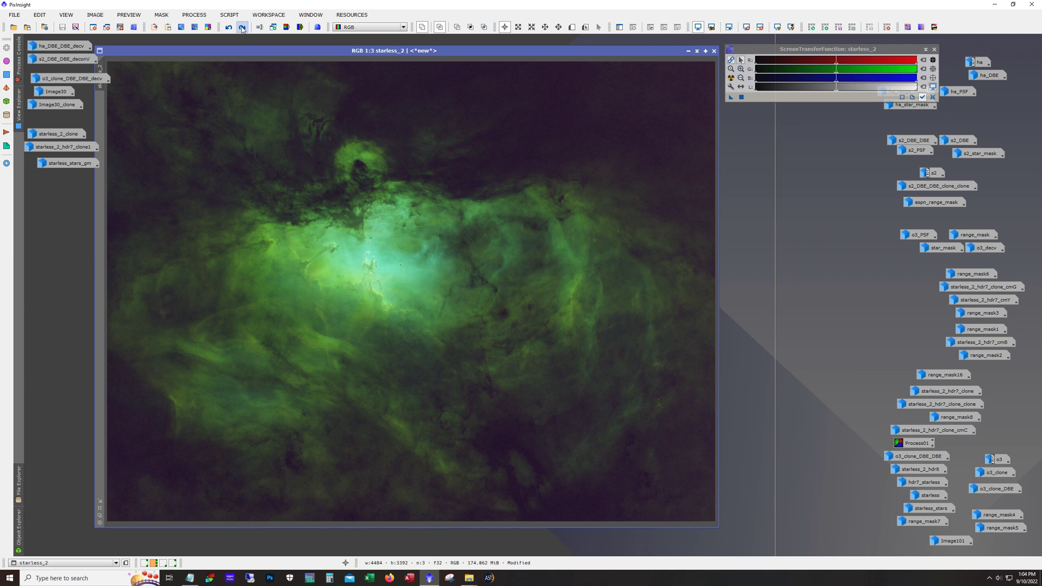
left_click(242, 28)
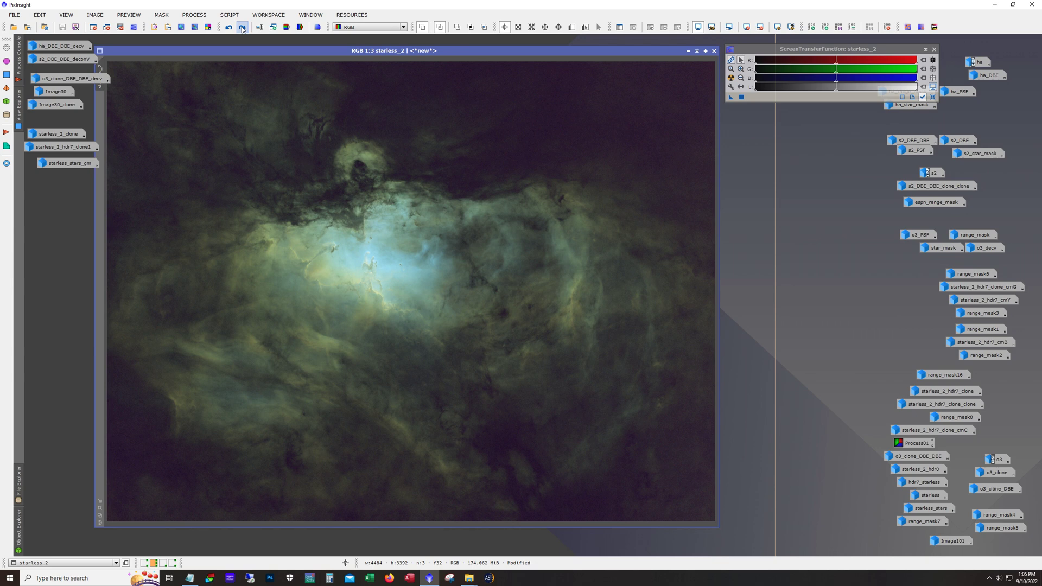
left_click(242, 28)
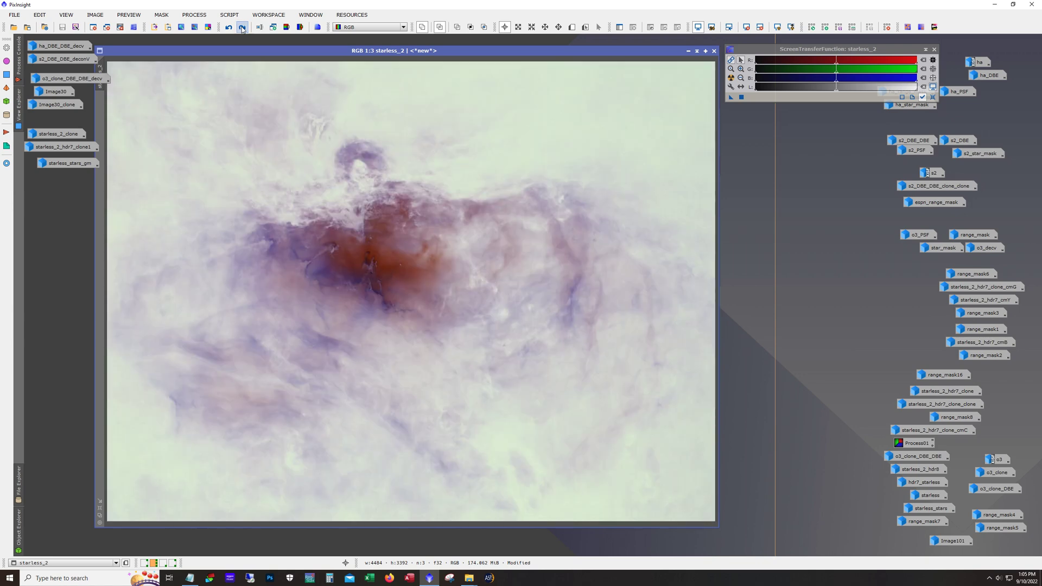
left_click(242, 28)
left_click(242, 27)
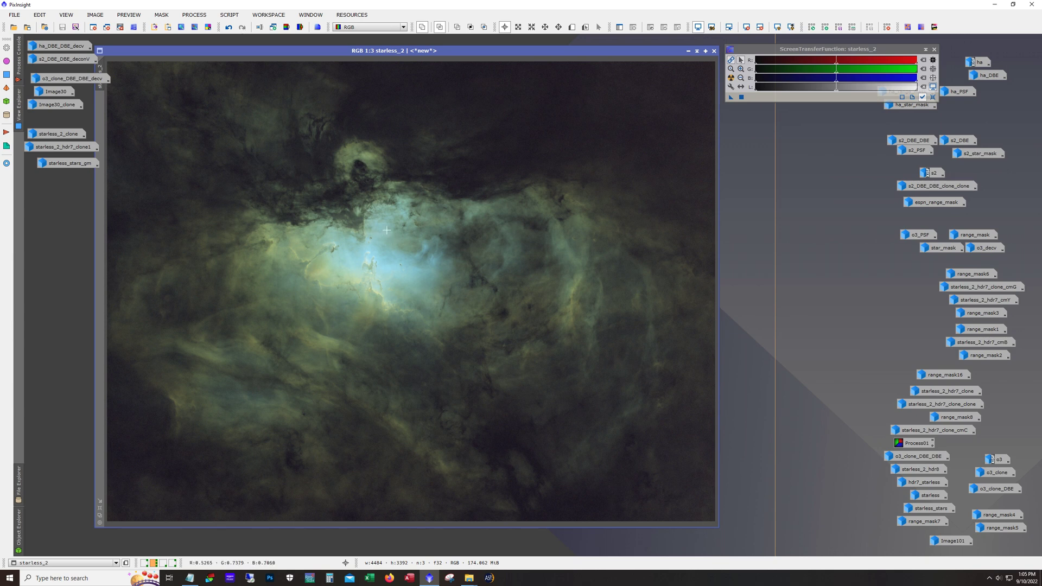
left_click(688, 51)
Step: Open starless_2_clone and compare its sharper and softer versions, leaving the softer, brighter-core one
double_click(69, 139)
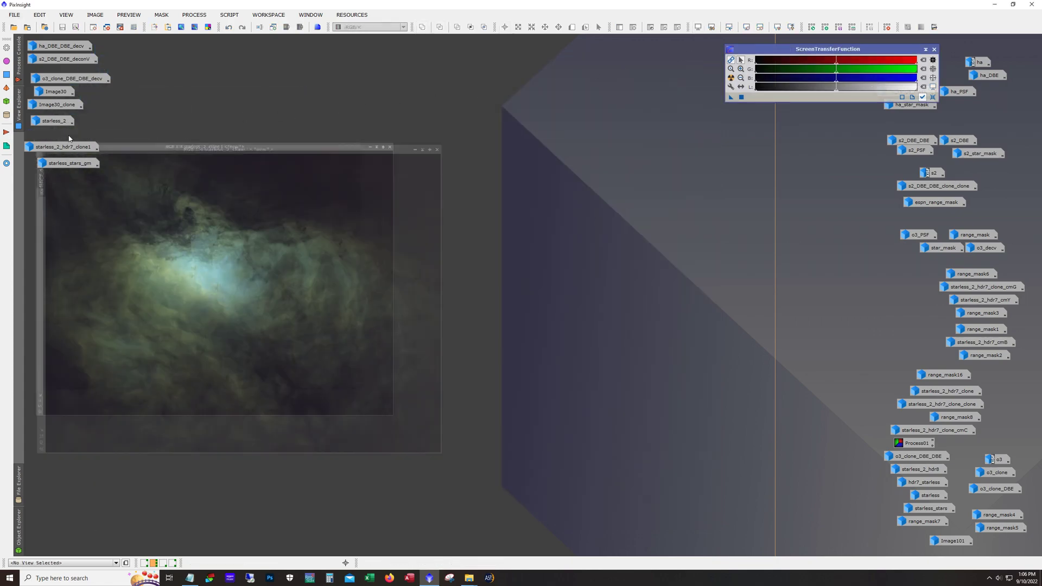
left_click_drag(273, 152, 364, 98)
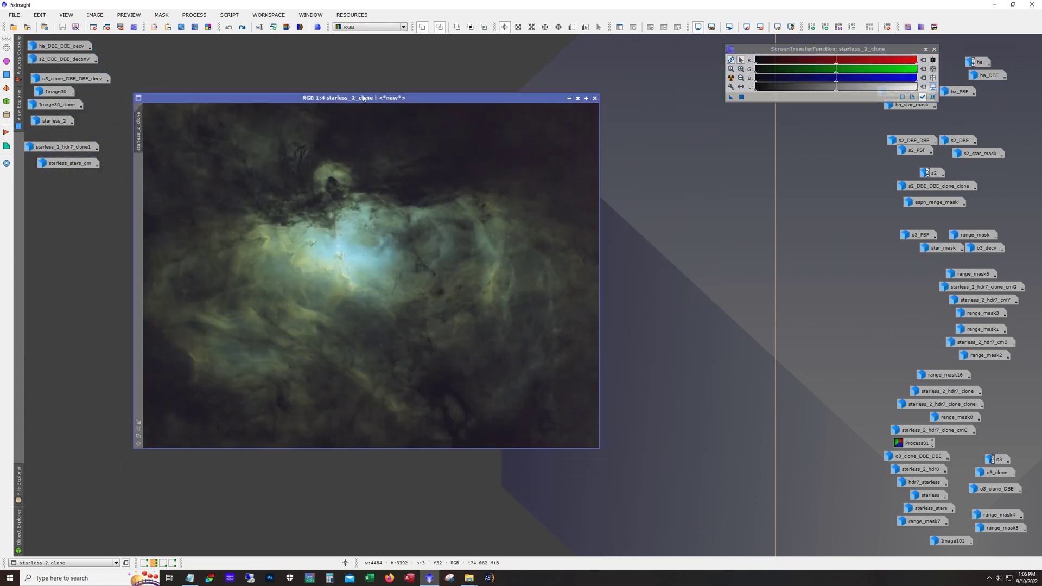
left_click(247, 29)
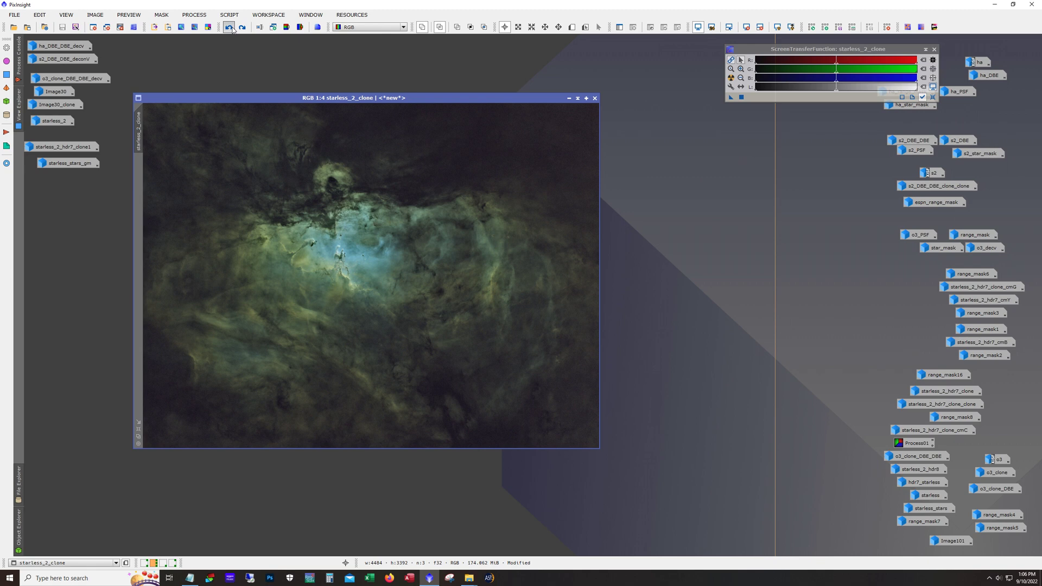
left_click(230, 29)
left_click(242, 28)
left_click(229, 27)
left_click(242, 28)
left_click(229, 27)
left_click(195, 15)
mouse_move(217, 27)
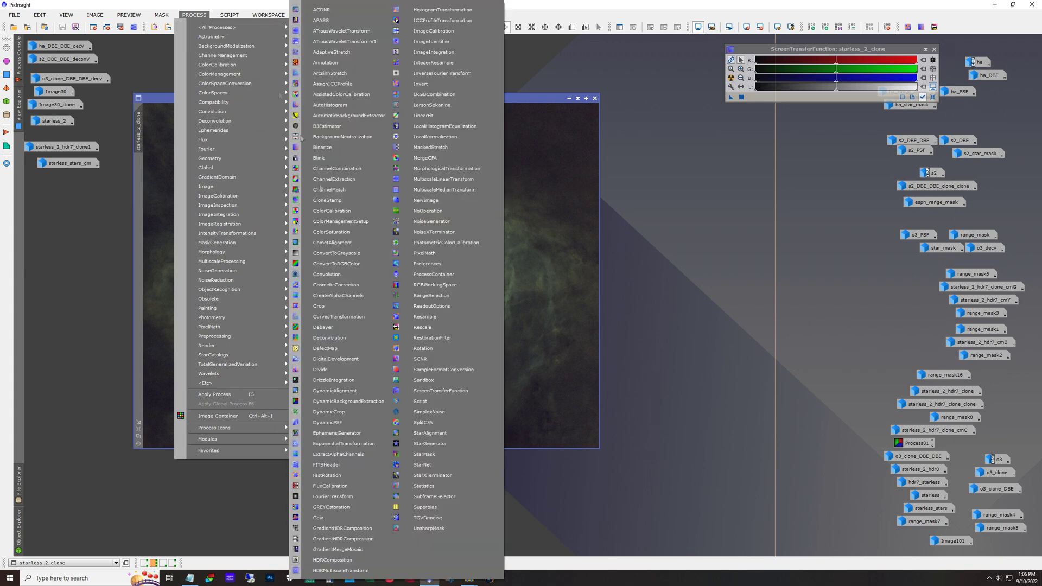
Step: Apply HDRMultiscaleTransform (7 layers, 2 iterations, inverted, to lightness) to starless_2_clone
left_click(359, 571)
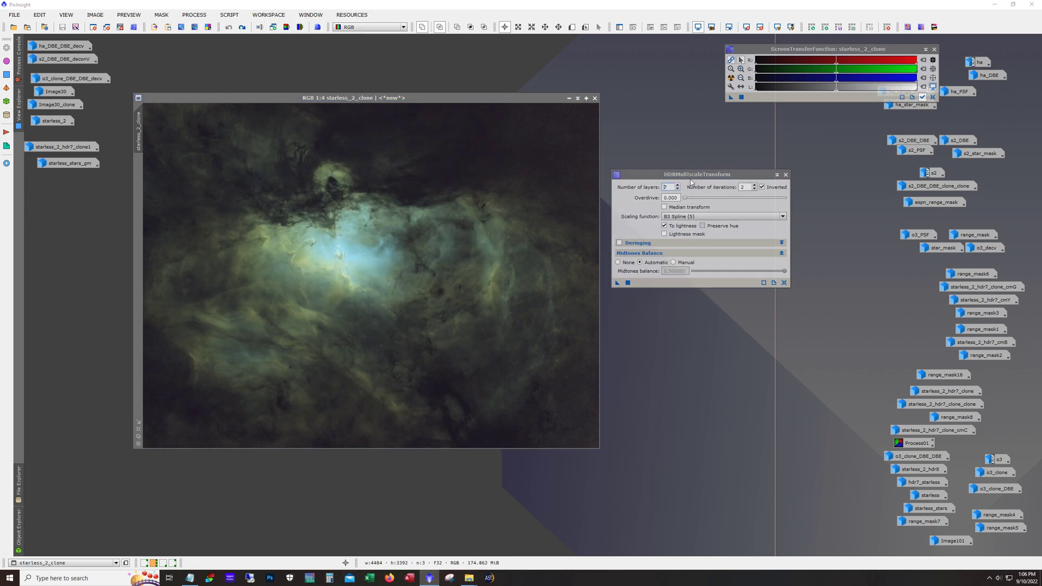
left_click_drag(691, 174, 734, 158)
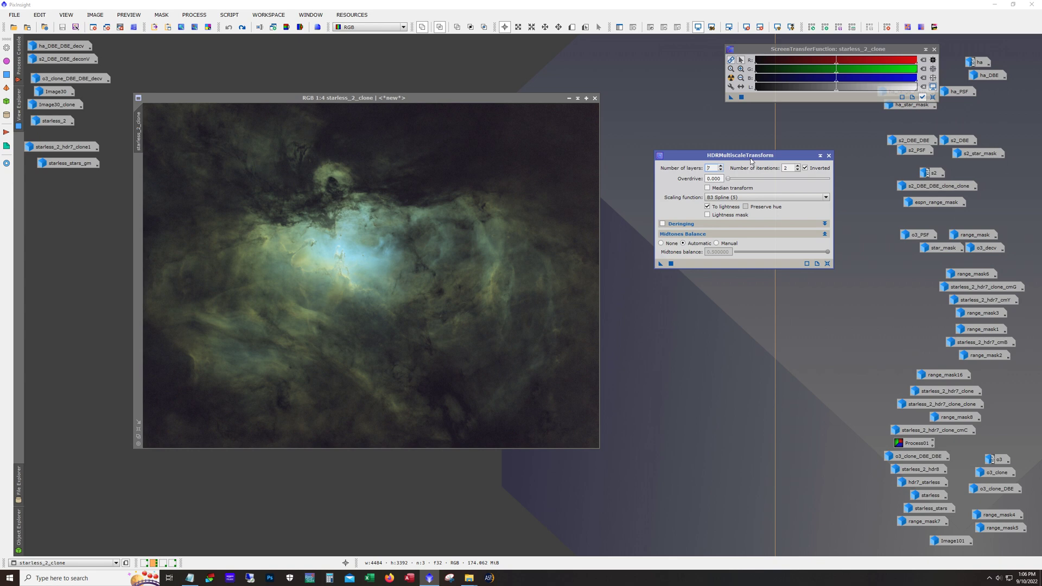
left_click_drag(752, 161, 743, 158)
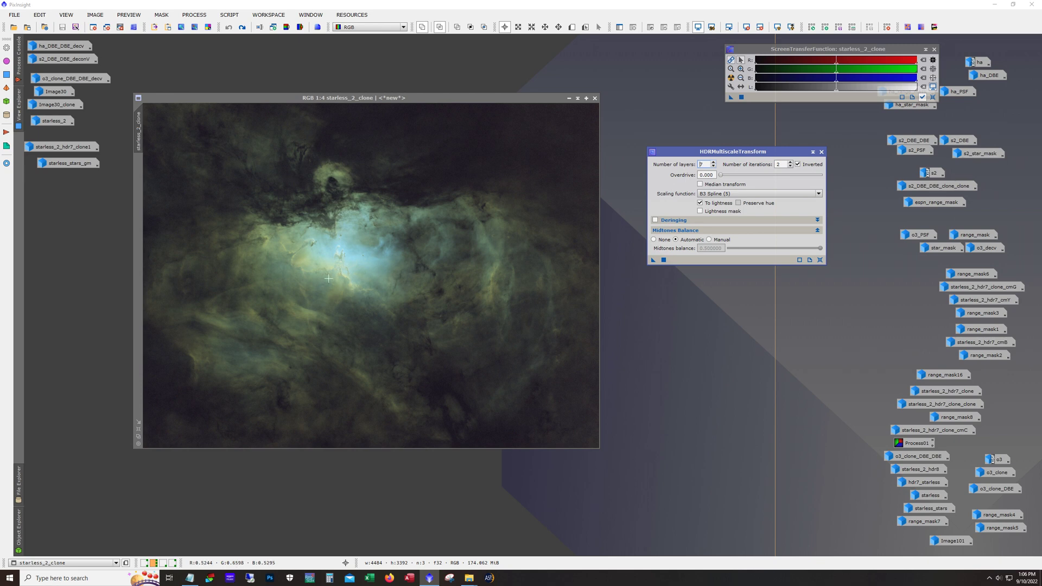
left_click(242, 27)
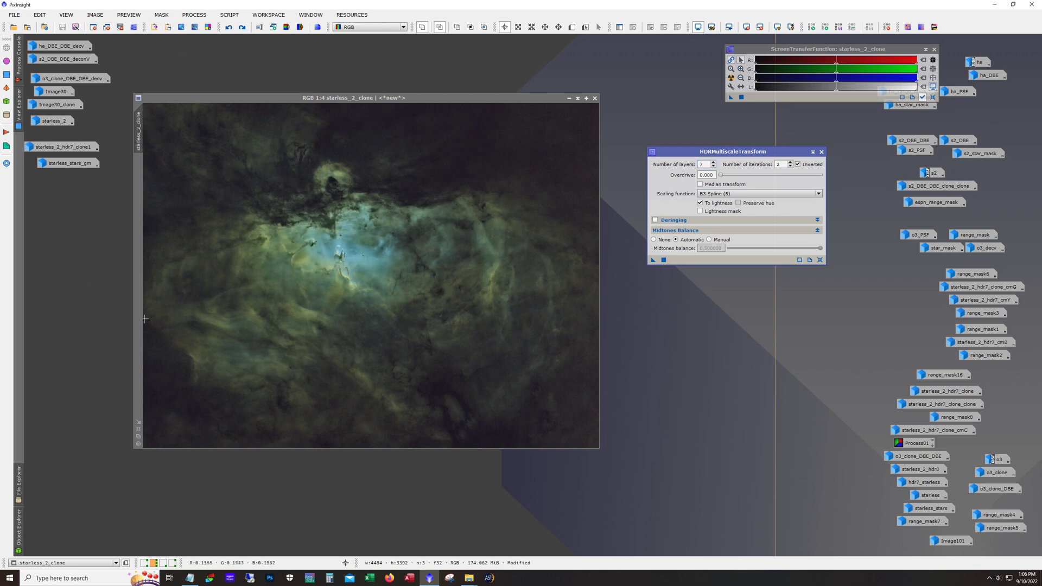
Step: Zoom into the HDR-compressed core at 1:1, then back out to 1:2
key("ctrl+plus")
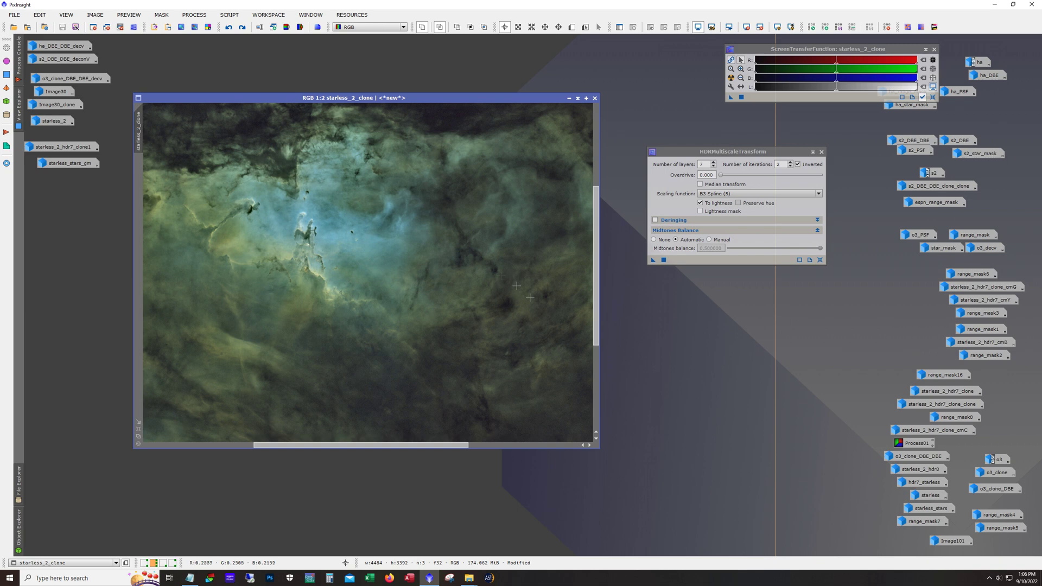
left_click_drag(596, 321, 596, 382)
left_click_drag(395, 447, 427, 452)
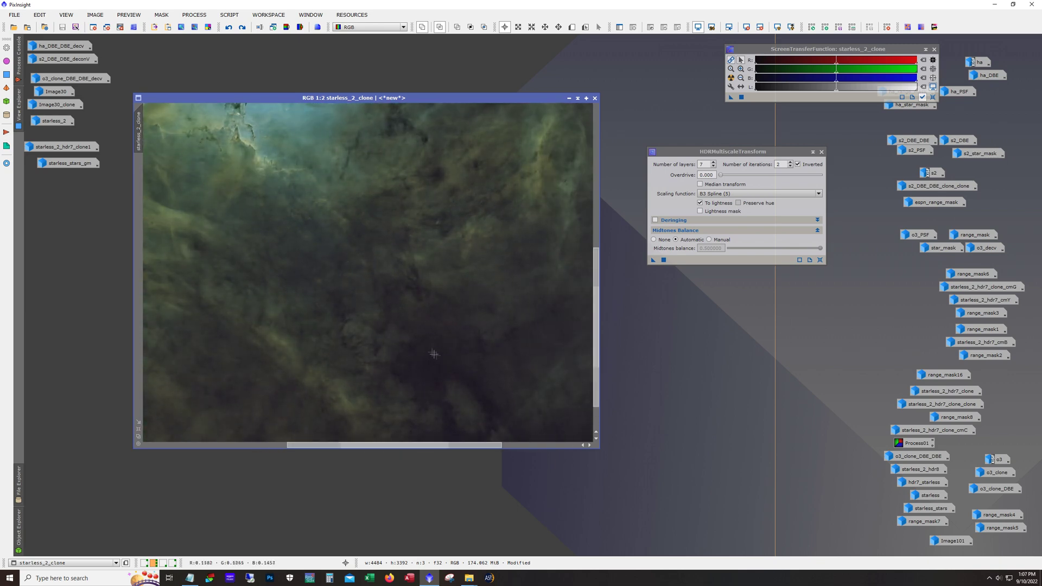
key("ctrl+plus")
key("ctrl+minus")
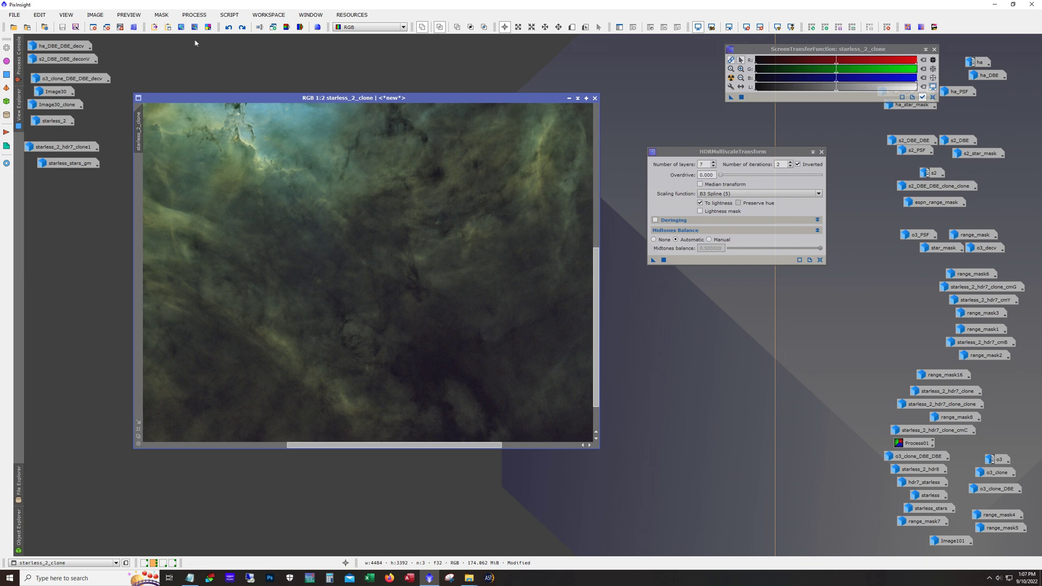
Step: Toggle the HDR compression off and on to compare, ending compressed at 1:4
left_click(228, 29)
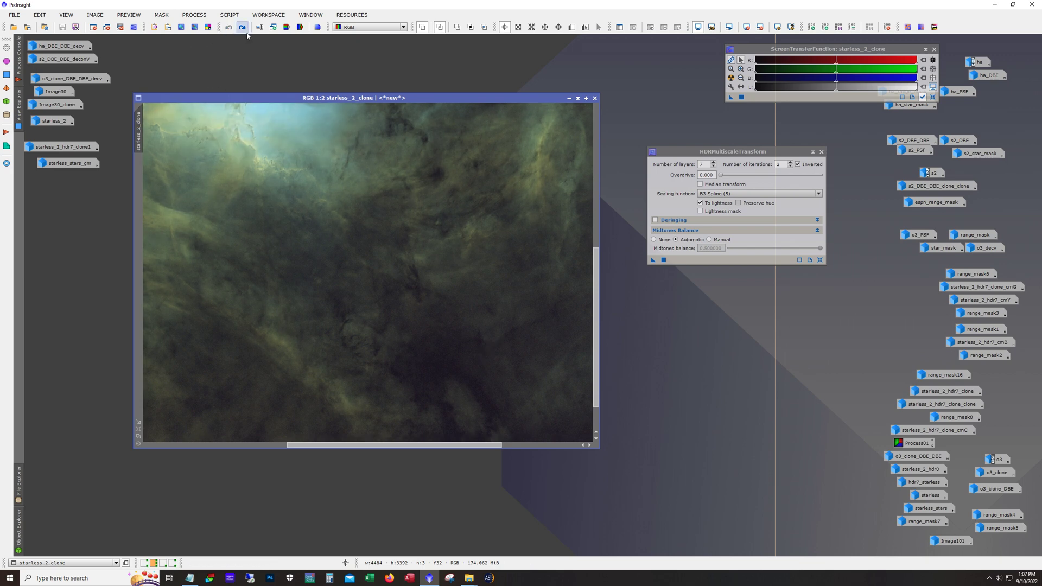
left_click(243, 30)
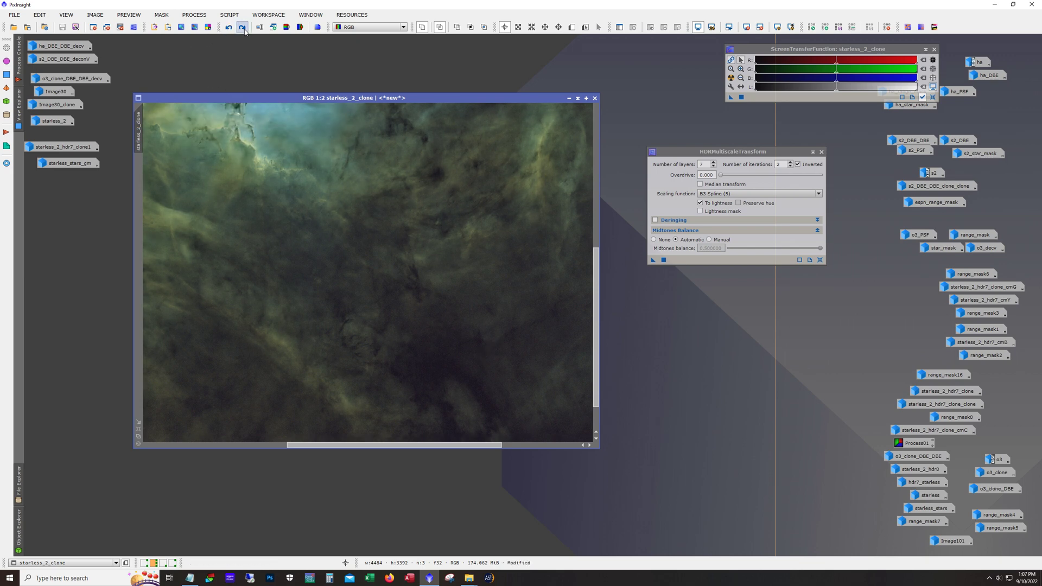
left_click(228, 28)
left_click(242, 29)
left_click(228, 28)
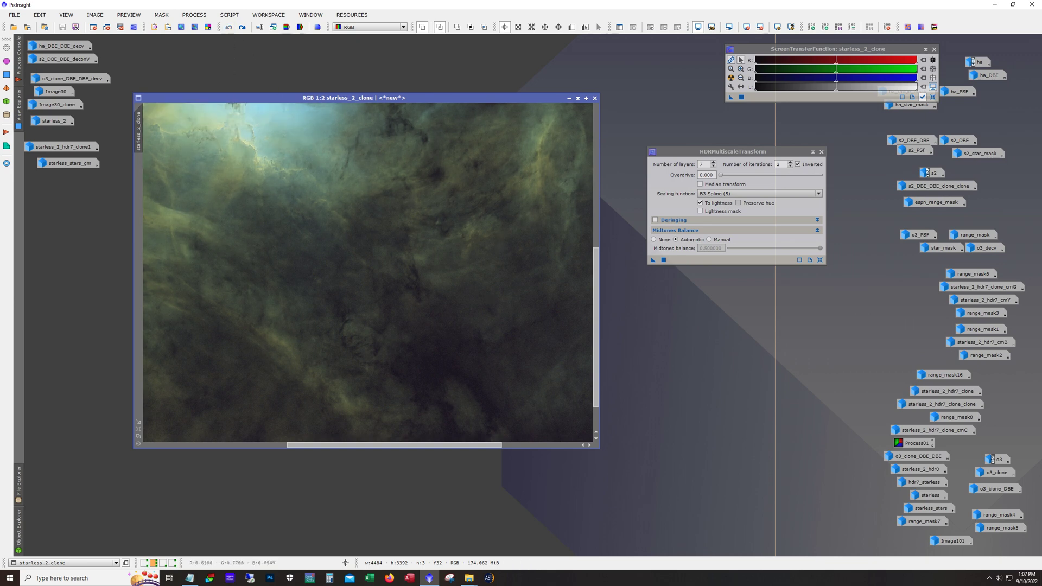
left_click(242, 27)
scroll(240, 322, "down", 2)
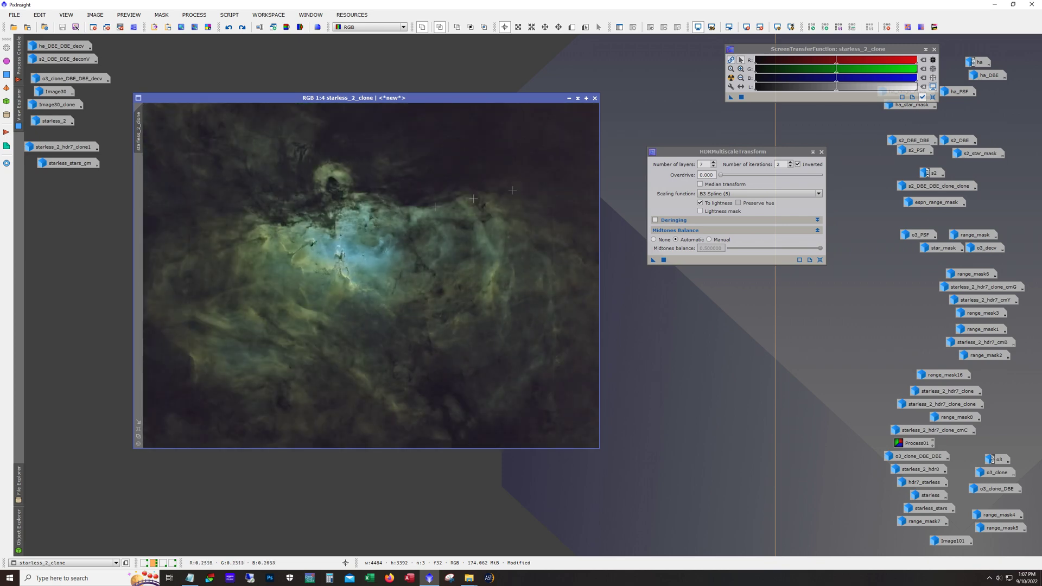
Step: Change the HDR layer count to 6 and compare starless_2_clone before and after
left_click(706, 165)
double_click(707, 163)
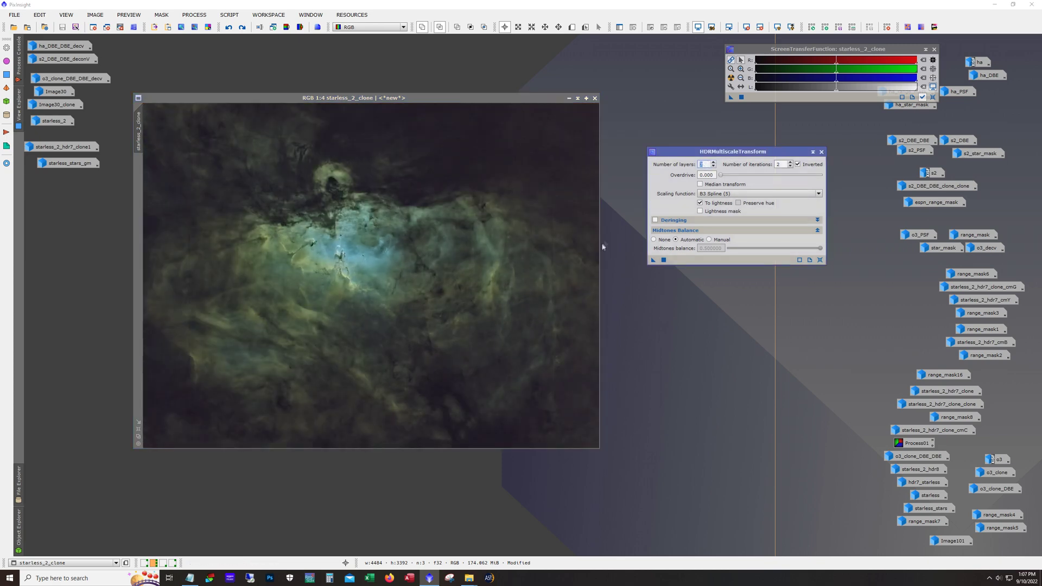
type("6")
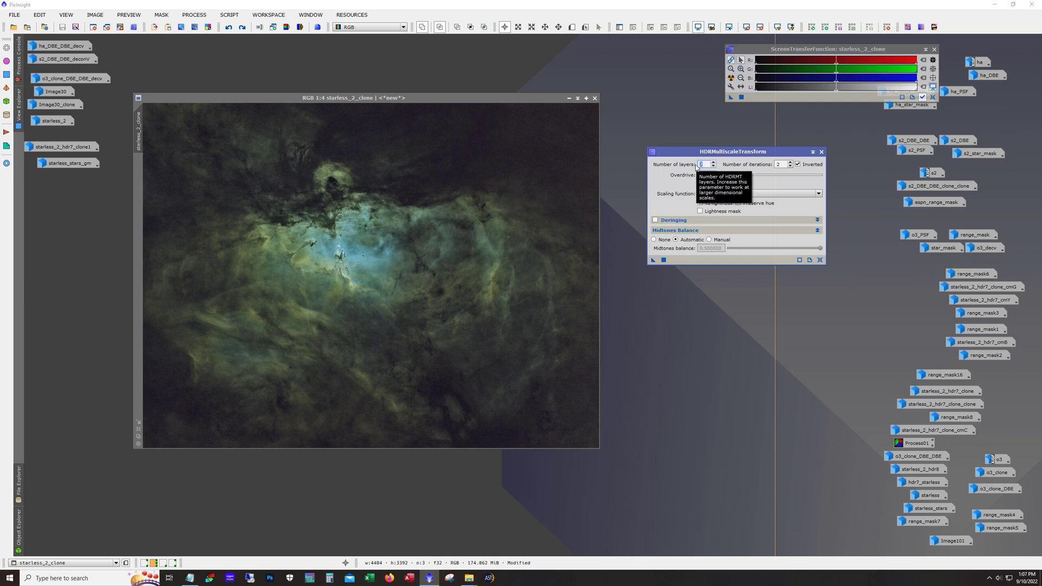
left_click(713, 163)
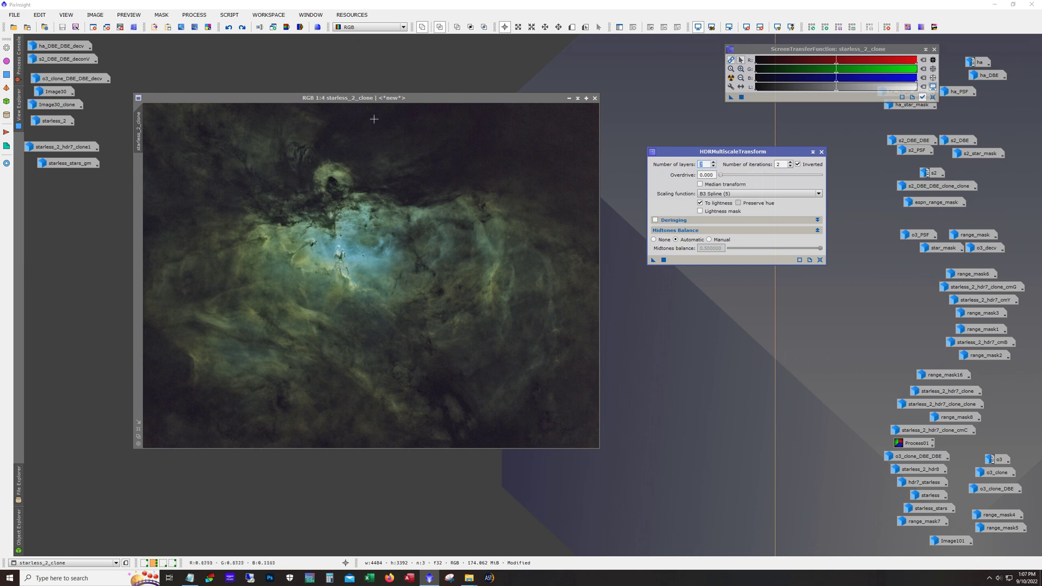
left_click(376, 103)
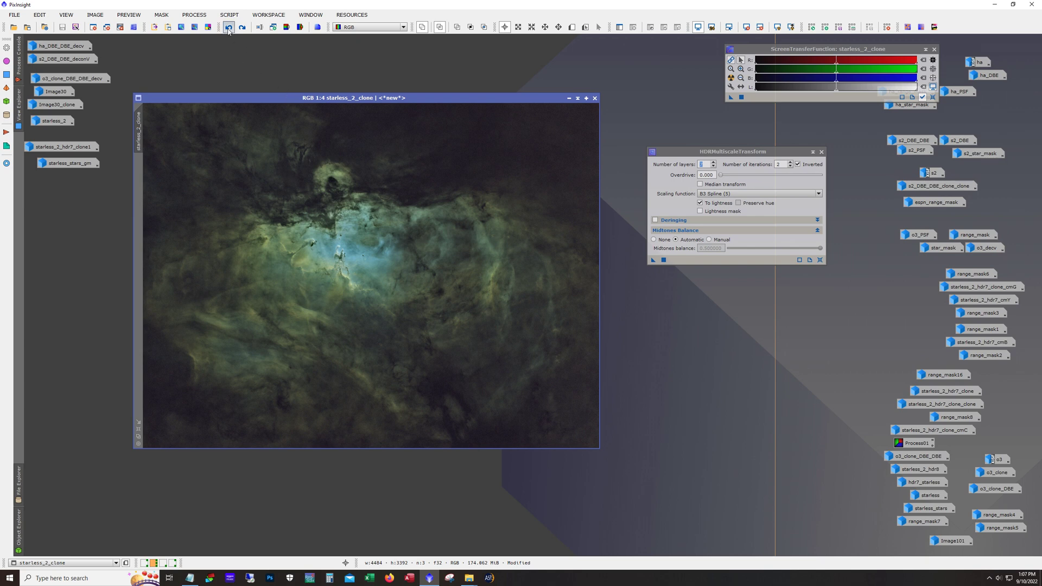
key("ctrl+z")
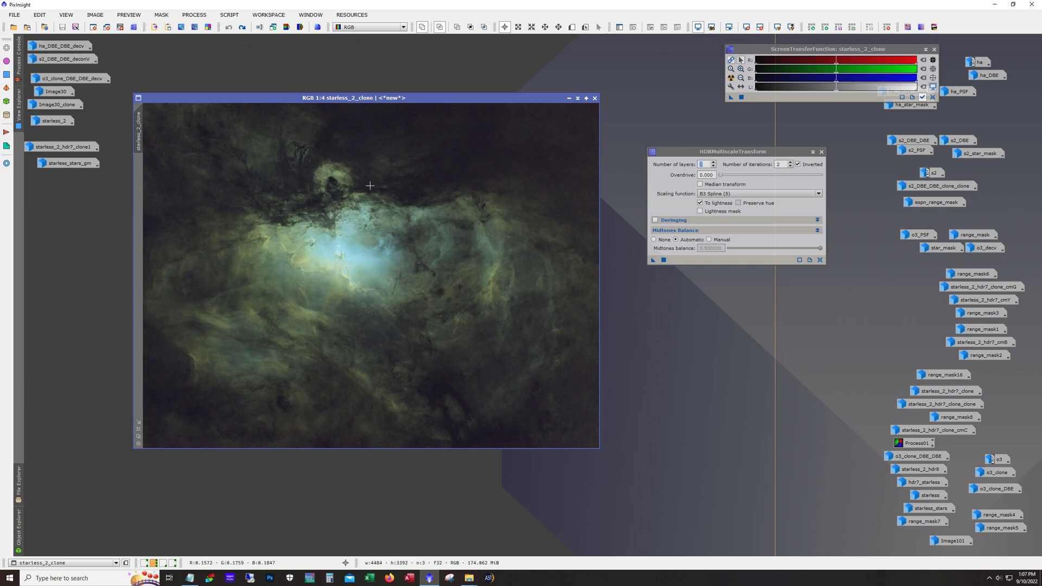
left_click(243, 27)
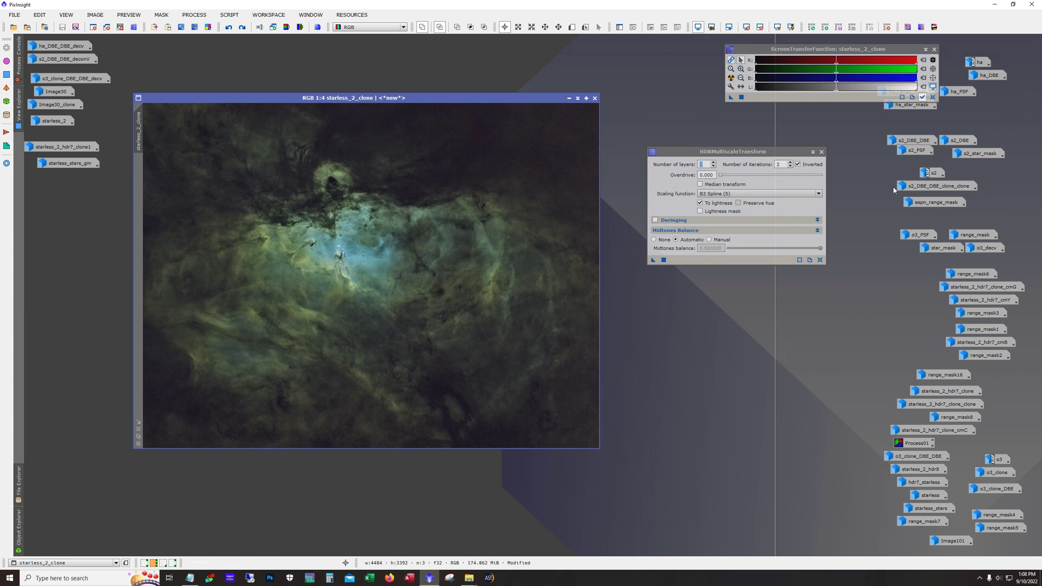
Step: Close the HDR tool and redo starless_2_hdr7's steps up to its full orange-and-blue colour
left_click(821, 151)
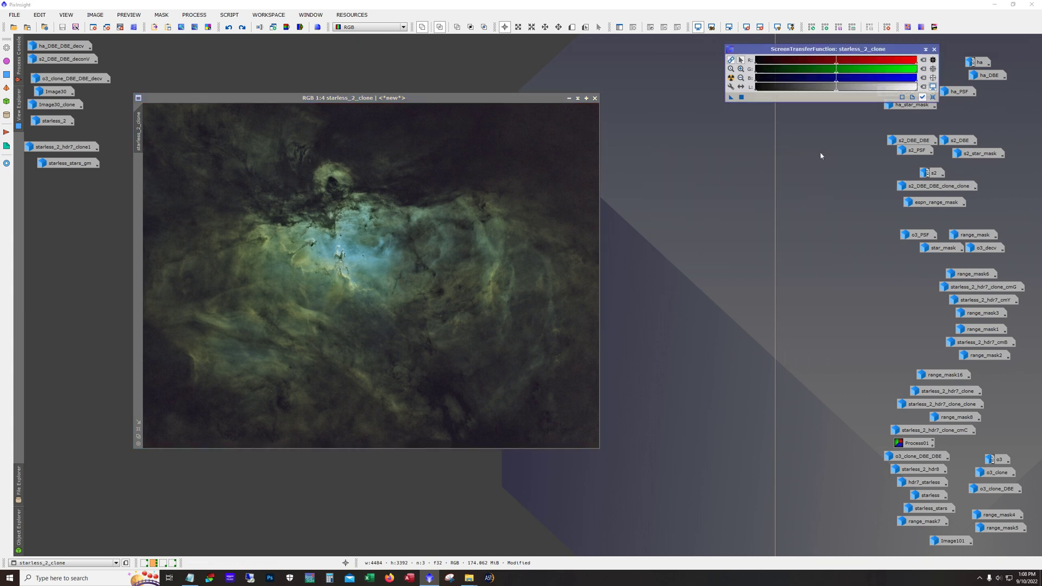
left_click(247, 31)
left_click(246, 31)
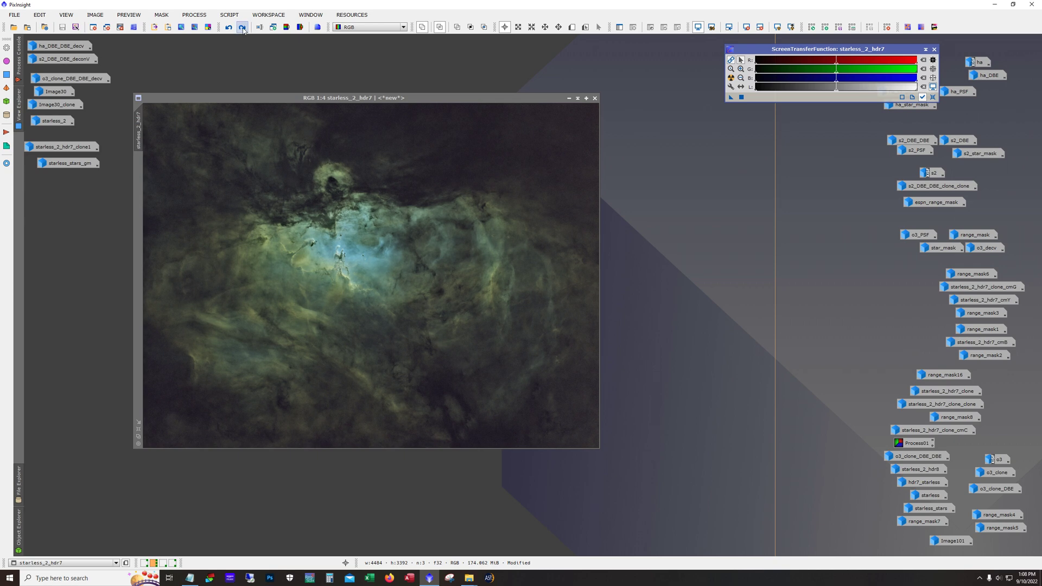
left_click(245, 30)
left_click(243, 30)
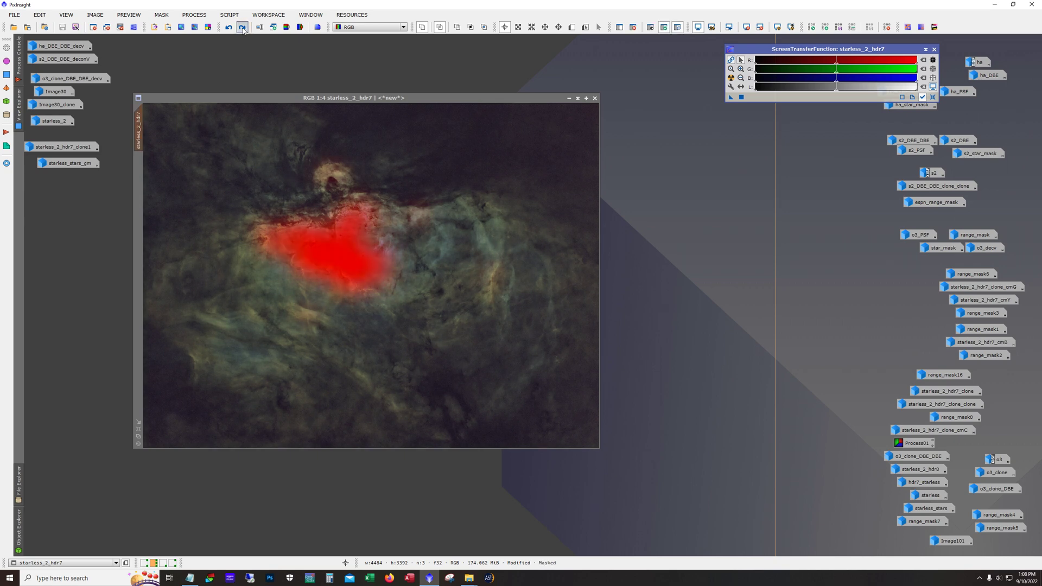
left_click(243, 30)
left_click(243, 30)
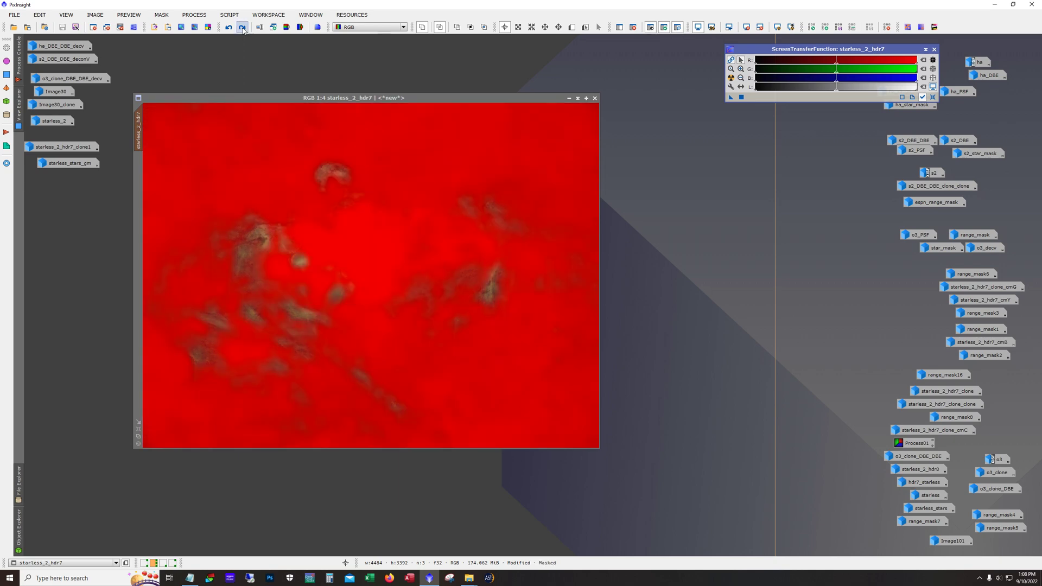
left_click(243, 31)
left_click(243, 31)
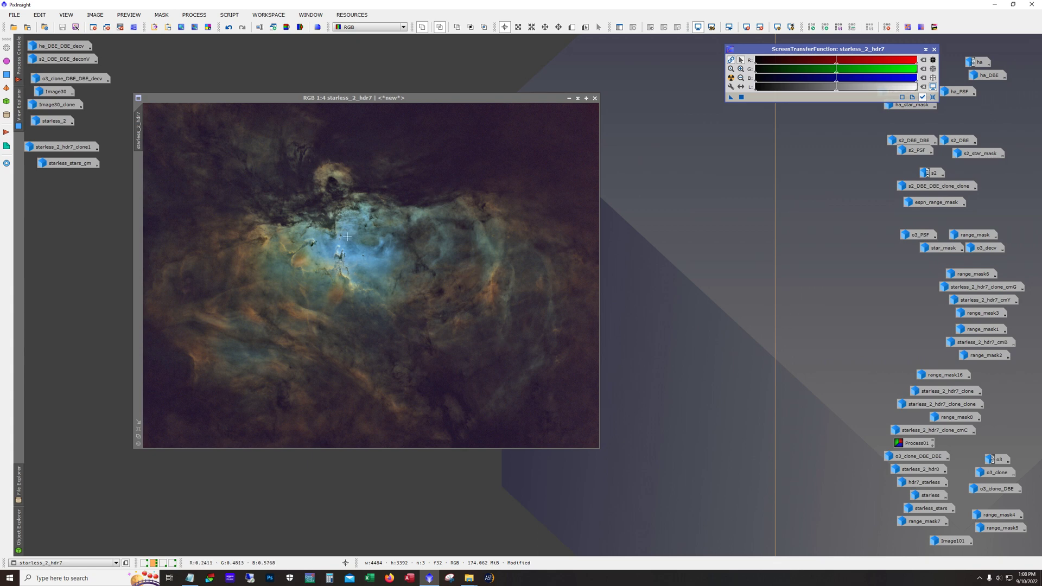
Step: Zoom starless_2_hdr7 to 1:1, pan around, and make its window wider and taller
scroll(337, 228, "up", 3)
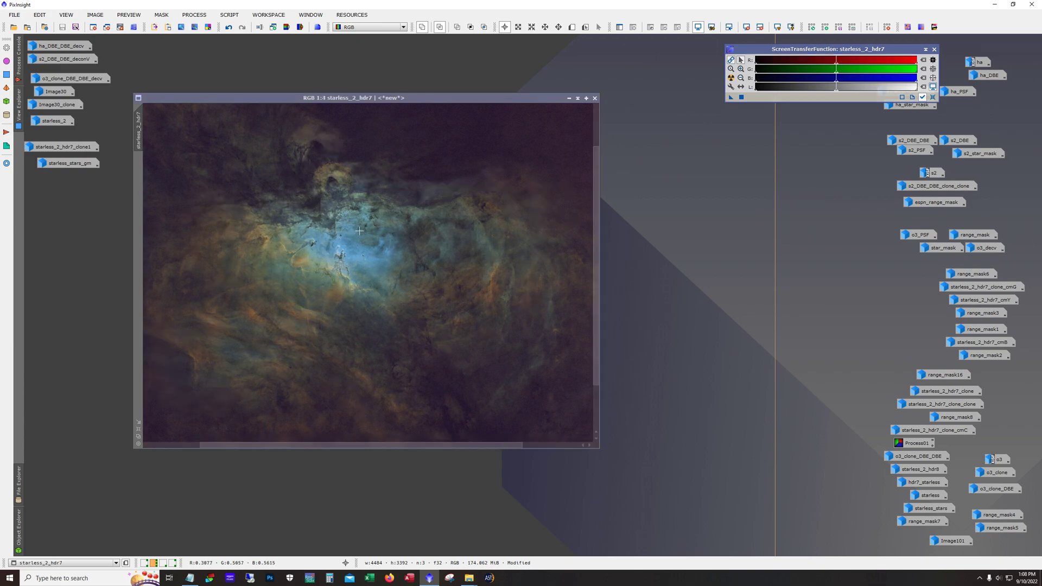
left_click_drag(361, 445, 321, 445)
scroll(596, 274, "up", 3)
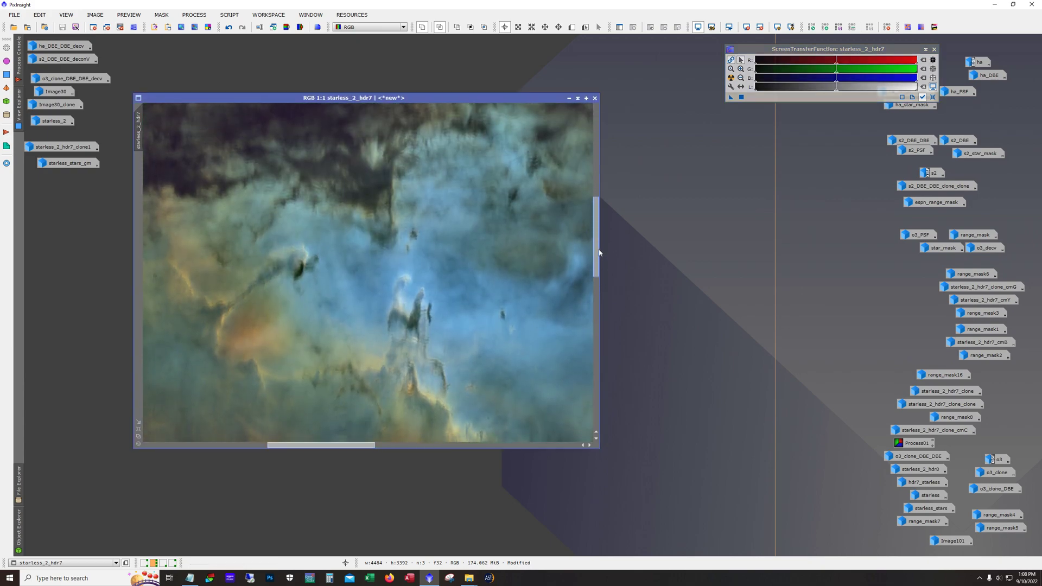
left_click_drag(599, 273, 728, 272)
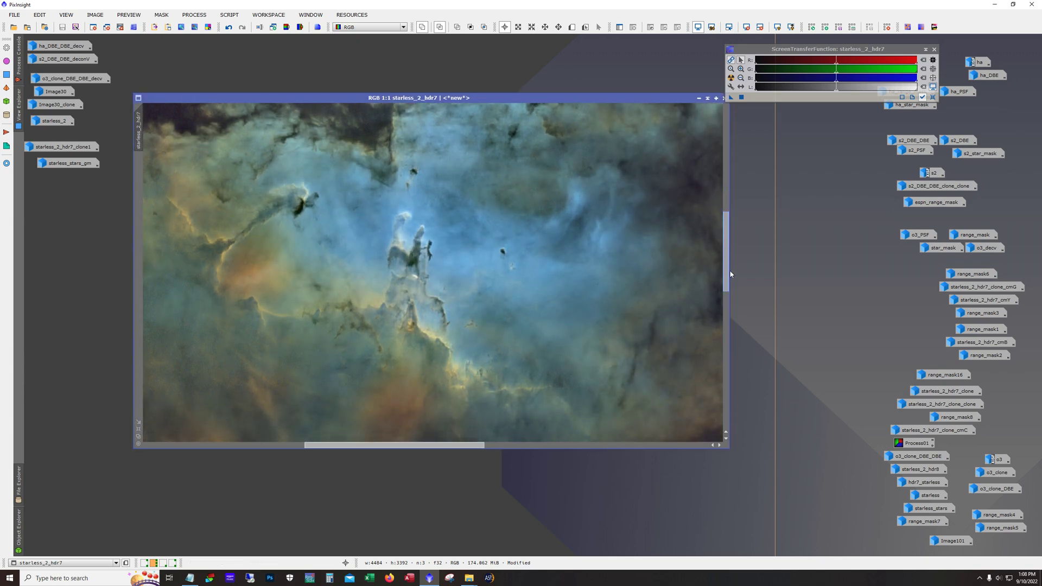
left_click_drag(478, 98, 478, 76)
left_click_drag(728, 259, 709, 249)
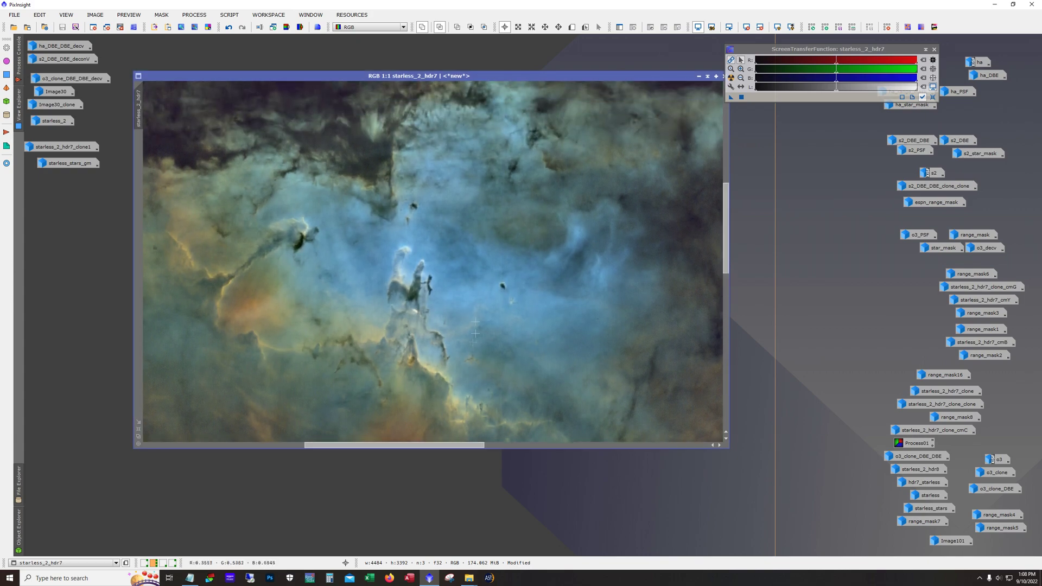
scroll(426, 275, "down", 3)
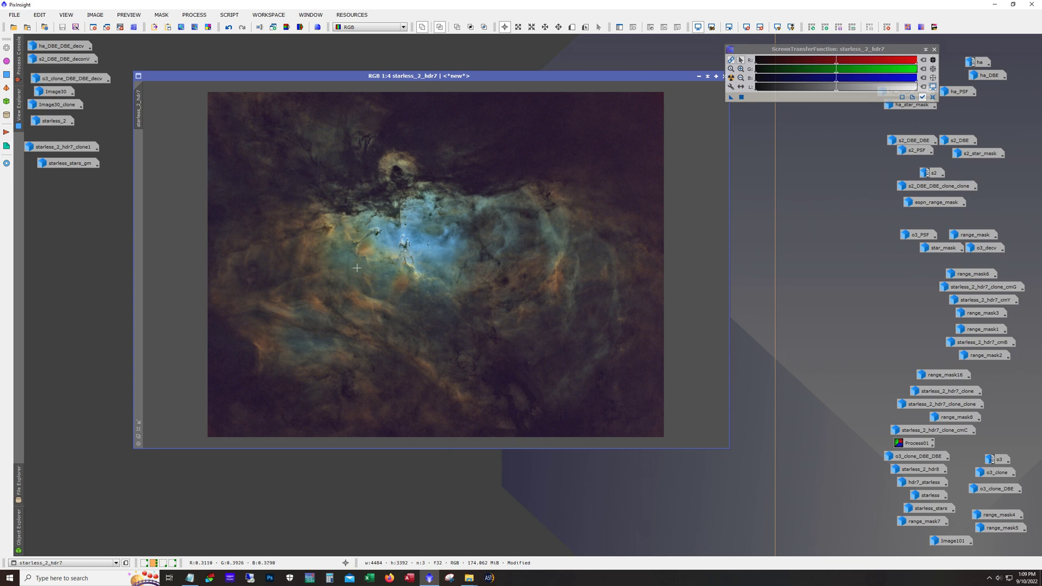
double_click(60, 147)
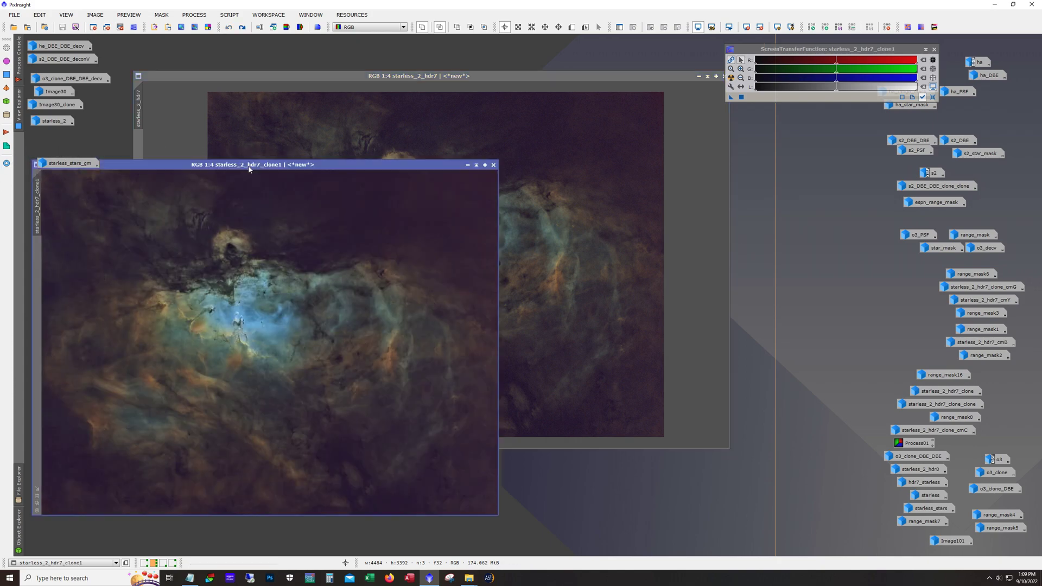
Step: Restore starless_2_hdr7_clone1's final colours with two redos, then switch to the Image58 workspace
left_click_drag(250, 170, 320, 130)
left_click(242, 28)
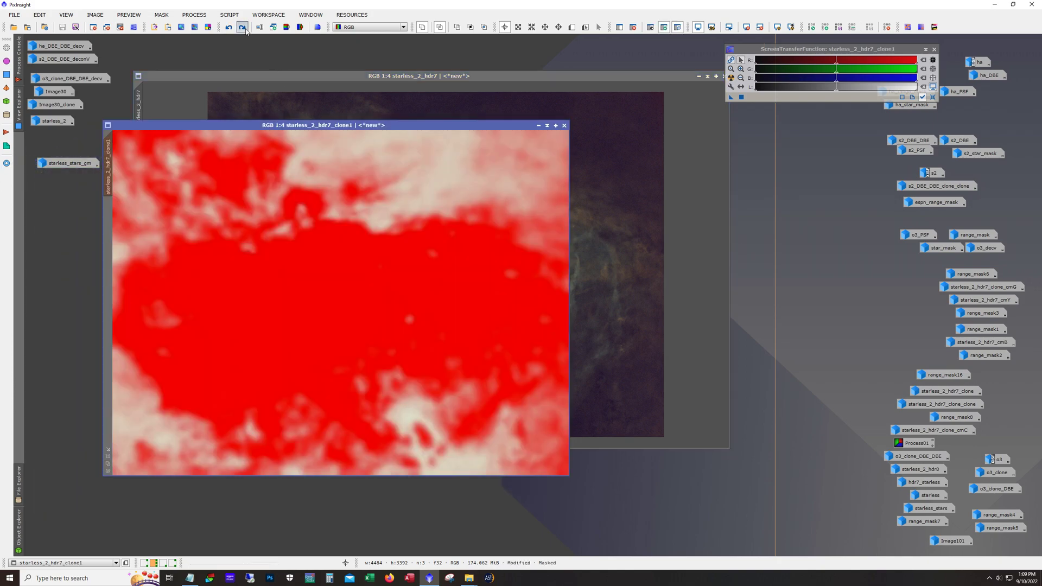
left_click(242, 28)
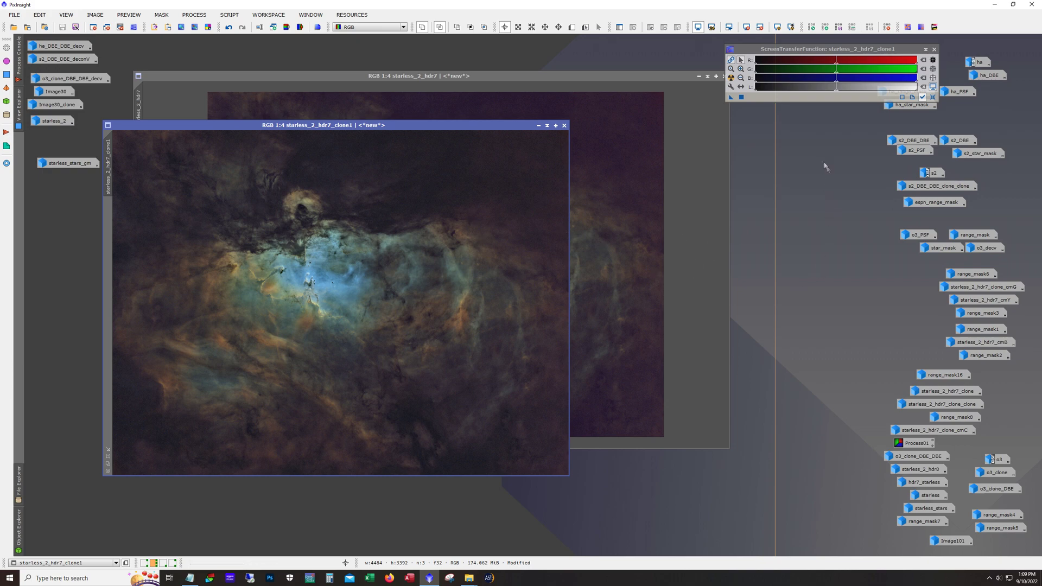
left_click_drag(825, 166, 980, 502)
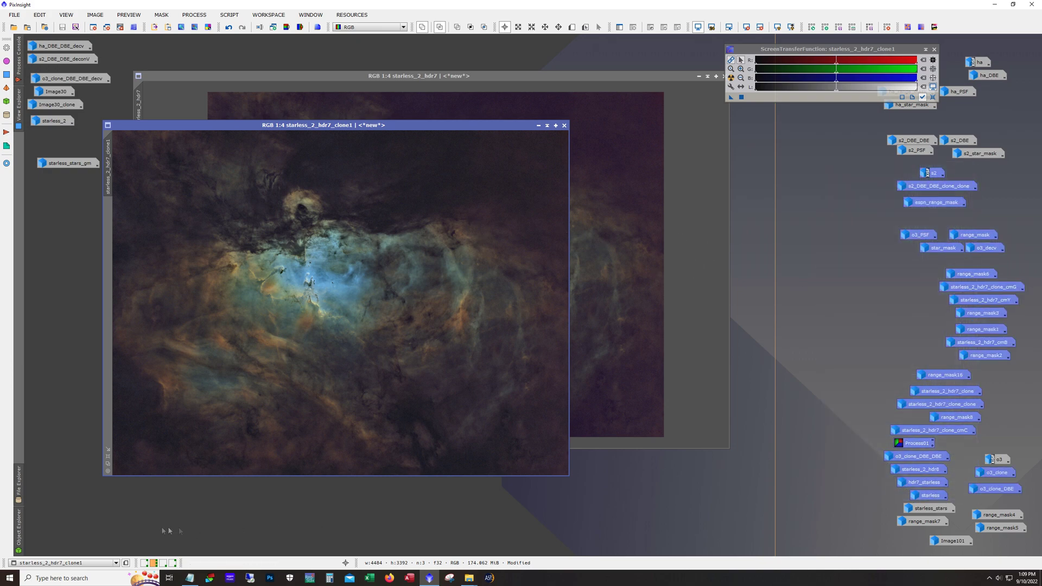
left_click(164, 564)
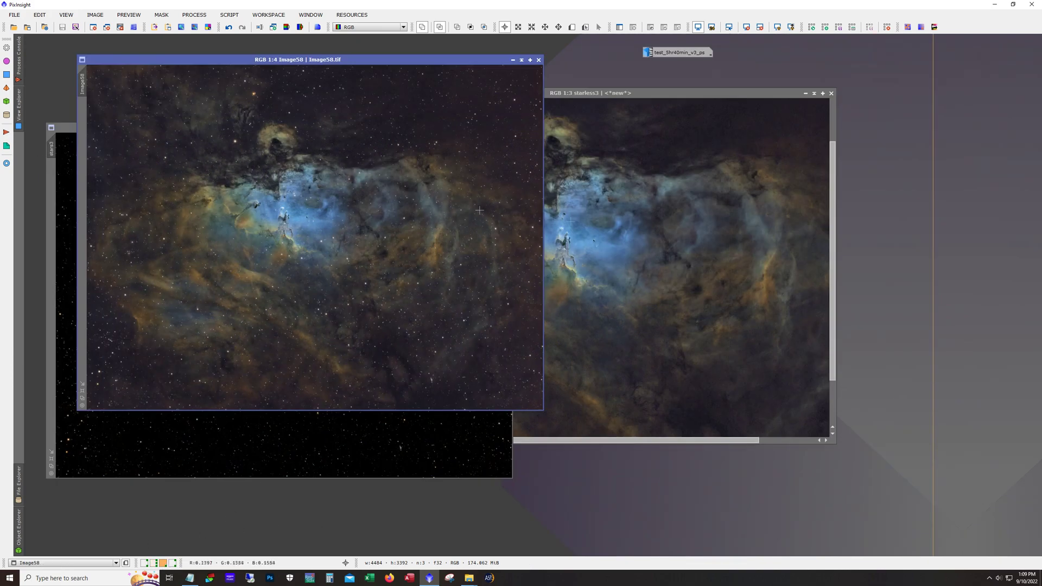
Step: Rearrange the icons, placing range_mask14 and starless3_v3_ps_cmB under range_mask12
left_click(172, 563)
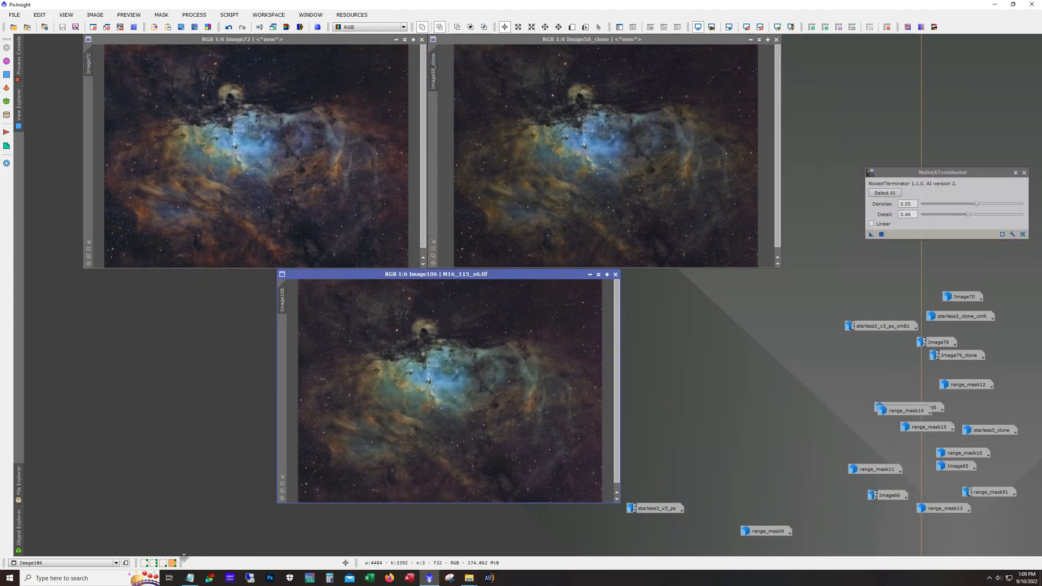
left_click_drag(652, 510, 882, 513)
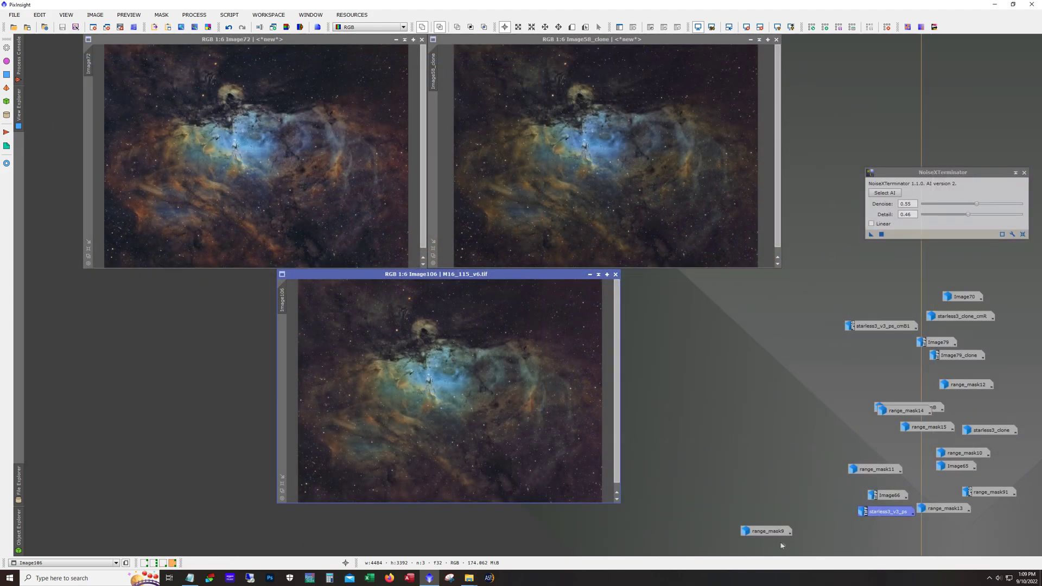
left_click(777, 532)
left_click_drag(770, 531, 890, 521)
left_click_drag(875, 328, 936, 338)
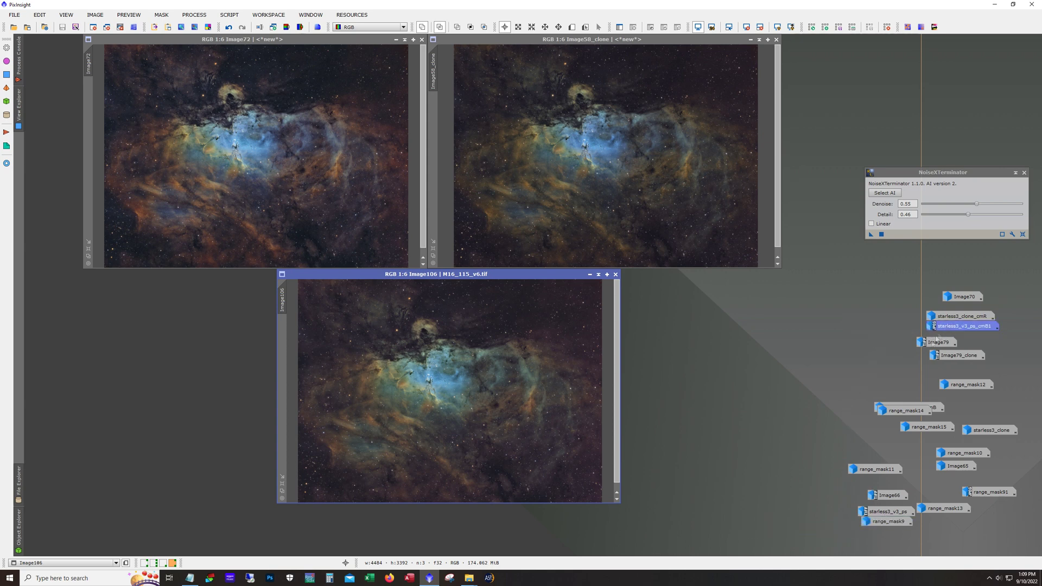
left_click_drag(897, 407, 901, 398)
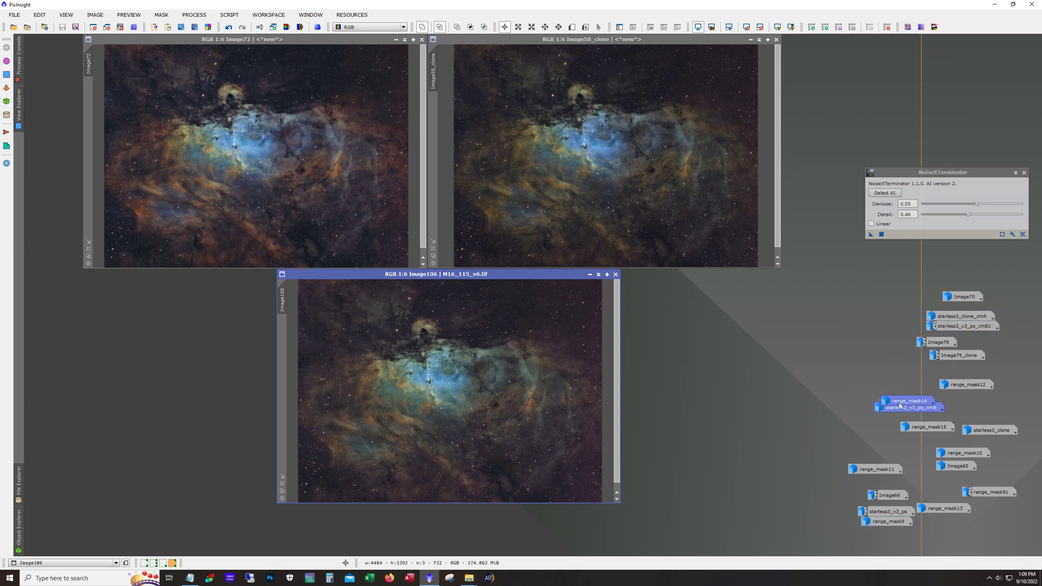
left_click_drag(900, 404, 954, 401)
left_click(142, 388)
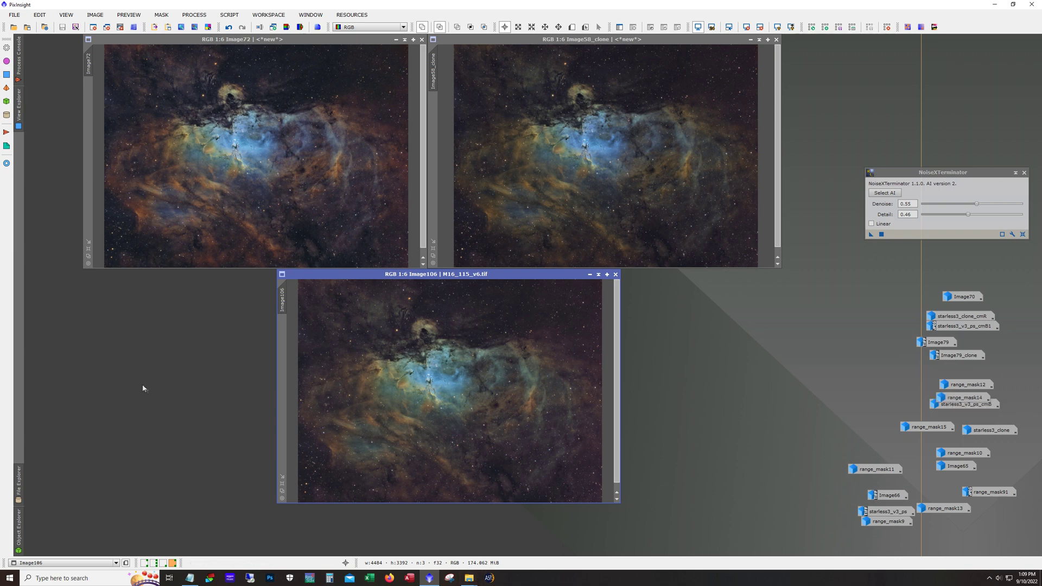
Step: Shift Image106 slightly, then maximize Image72 and zoom it to 1:3
left_click(76, 578)
left_click(710, 384)
left_click(360, 279)
left_click_drag(360, 279, 340, 293)
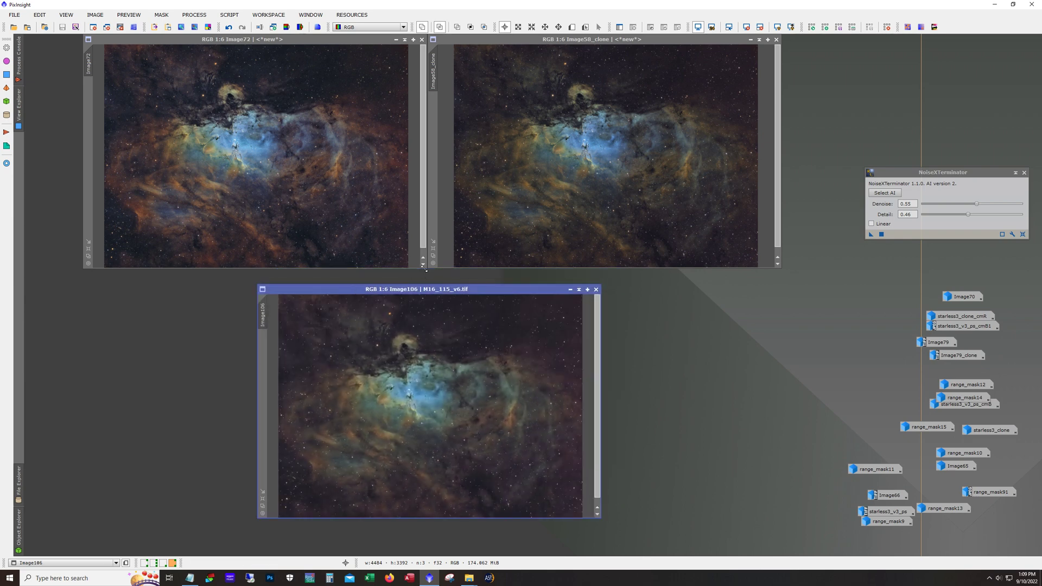
double_click(423, 268)
scroll(756, 384, "up", 3)
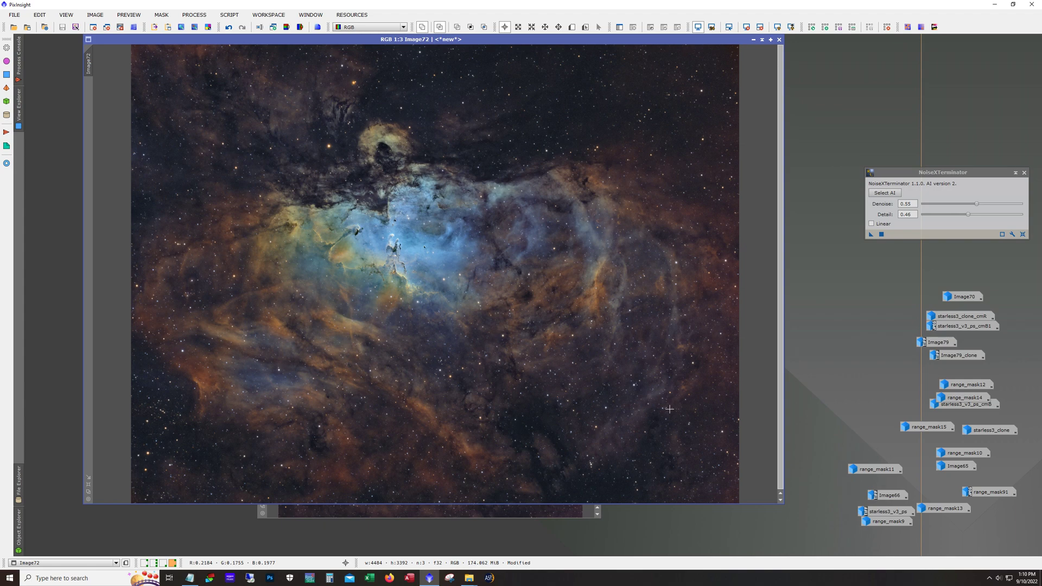
Step: Minimize Image72, then move, enlarge and zoom Image58_clone to 1:3
left_click(754, 40)
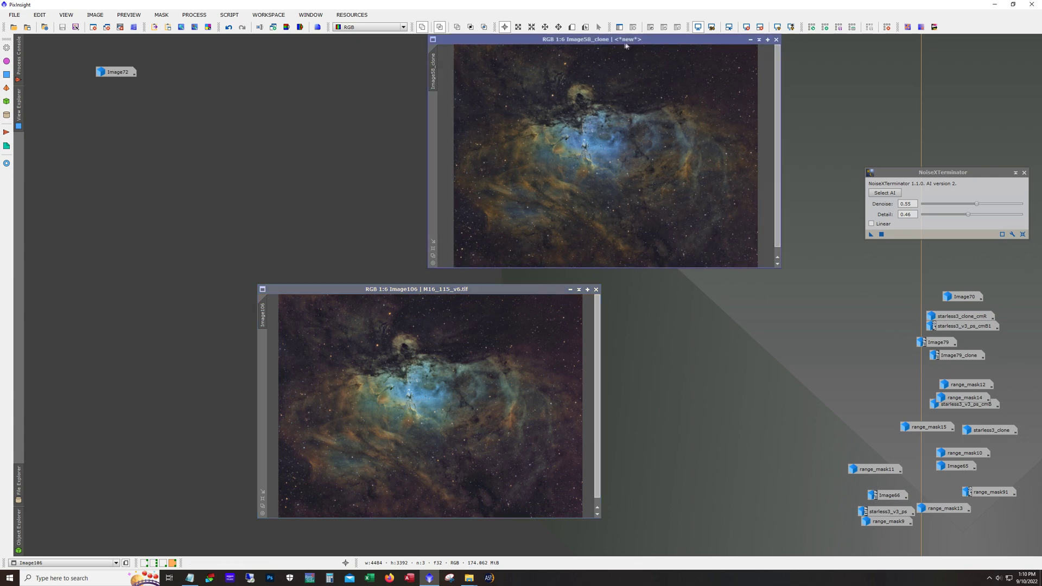
left_click_drag(623, 42, 413, 44)
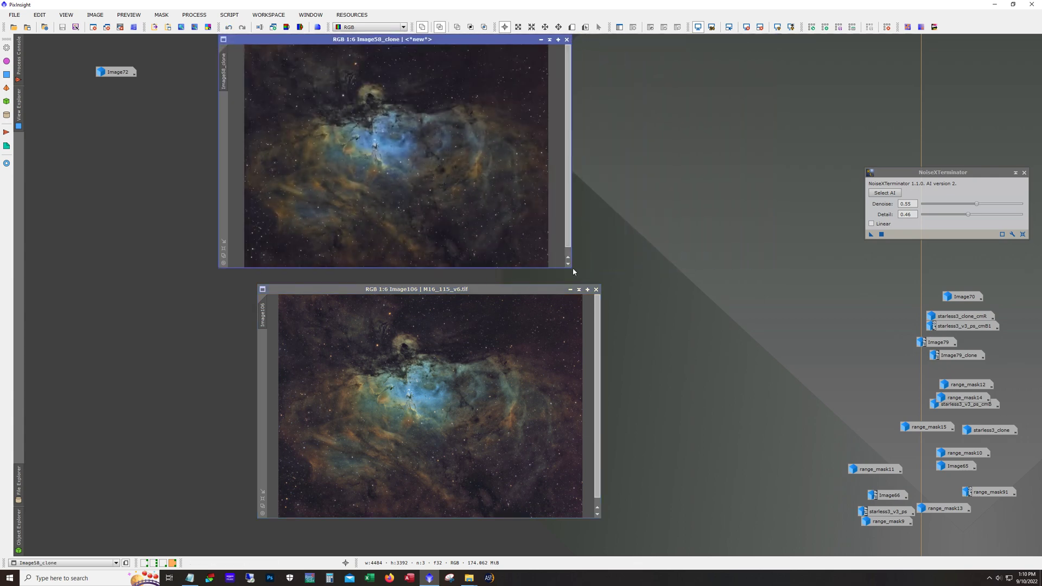
left_click_drag(572, 268, 864, 495)
scroll(648, 304, "up", 3)
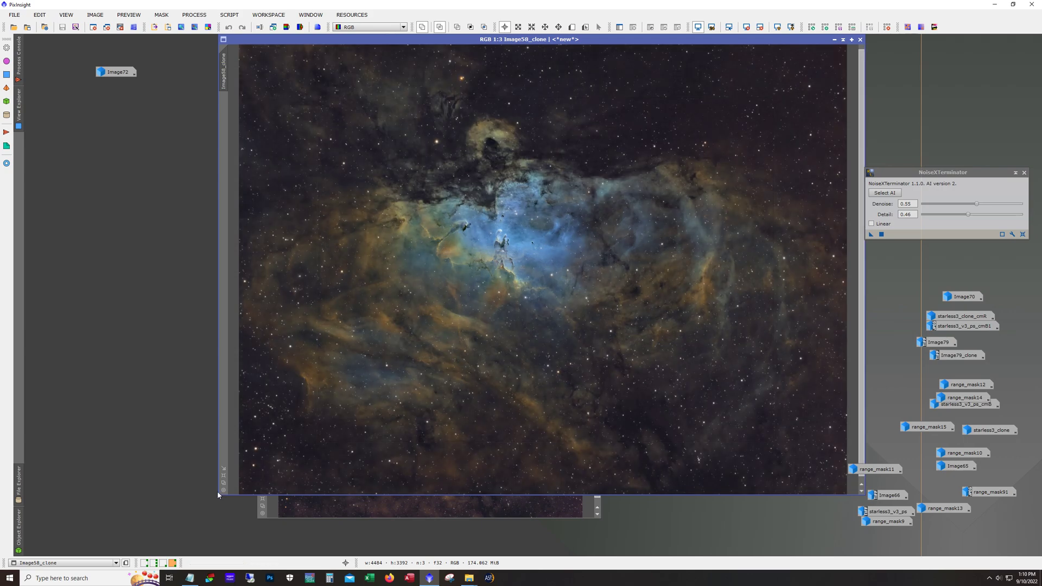
left_click_drag(221, 497, 95, 522)
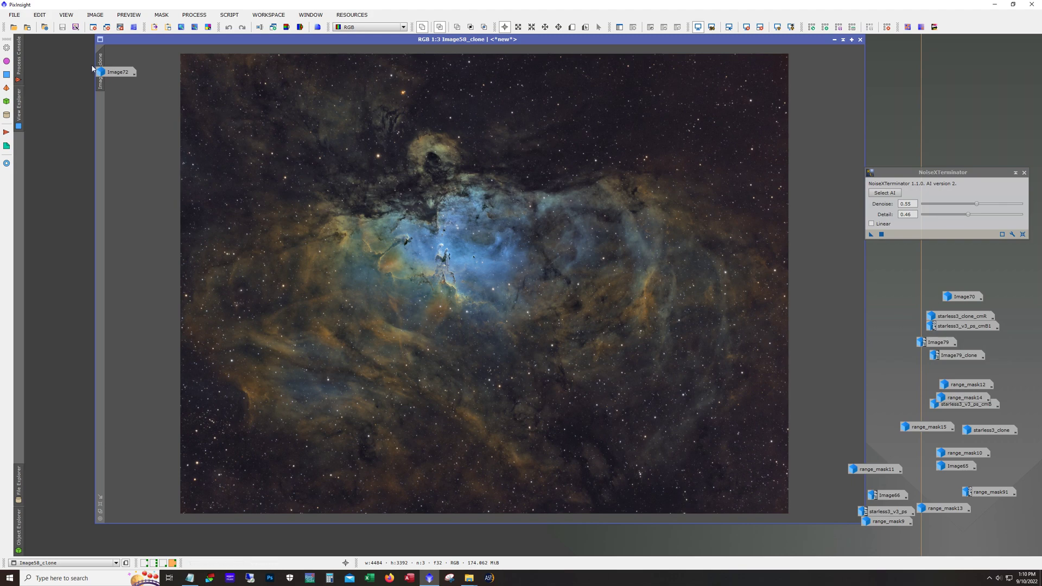
Step: Compare Image72 with Image58_clone, then iconize both, leaving Image106 open
double_click(114, 72)
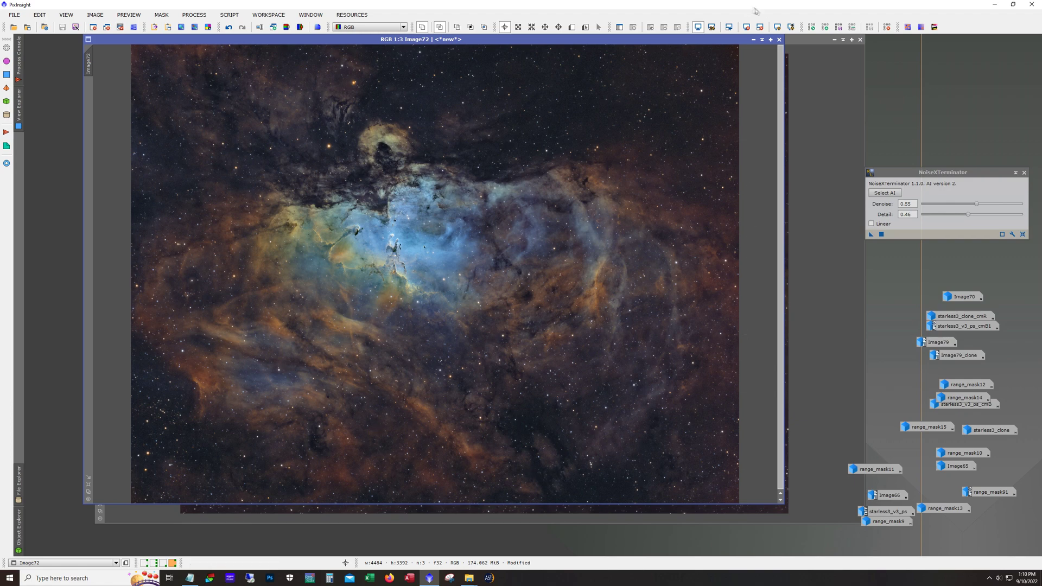
left_click(754, 39)
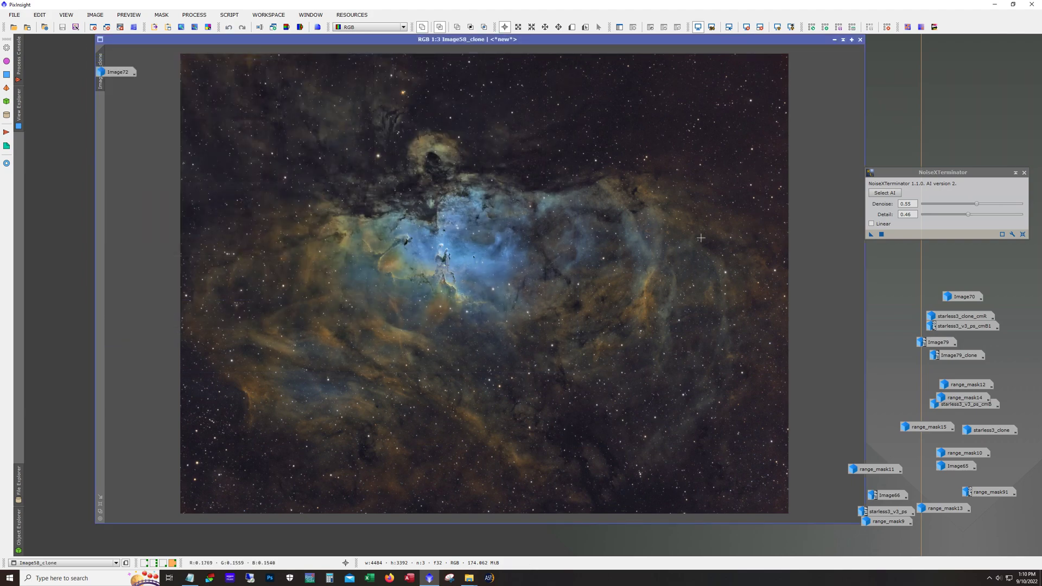
left_click(834, 41)
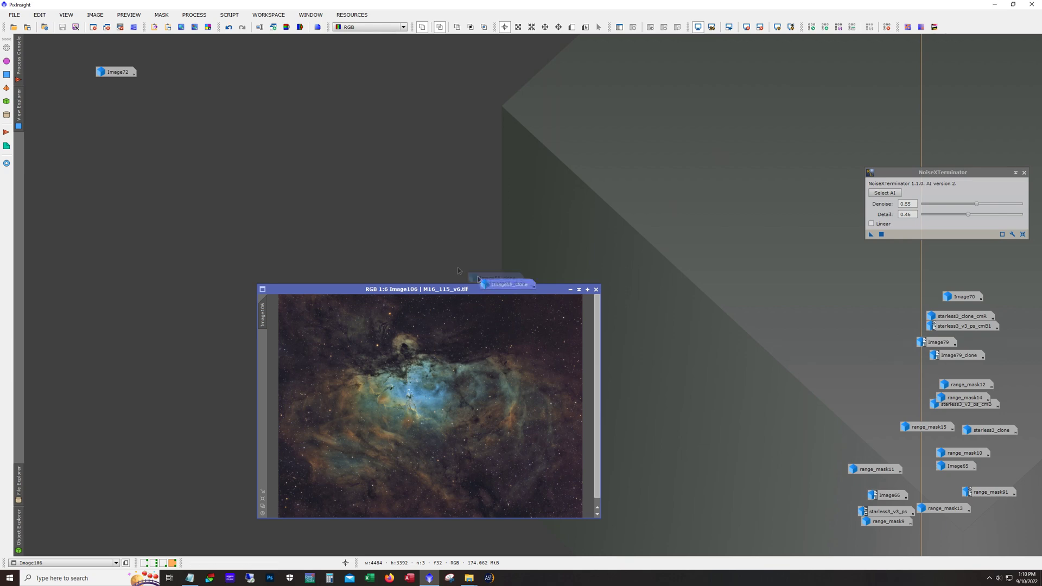
Step: Move the Image58_clone icon to the top left and stretch Image106 across the workspace
left_click_drag(487, 283, 80, 87)
left_click_drag(413, 290, 228, 59)
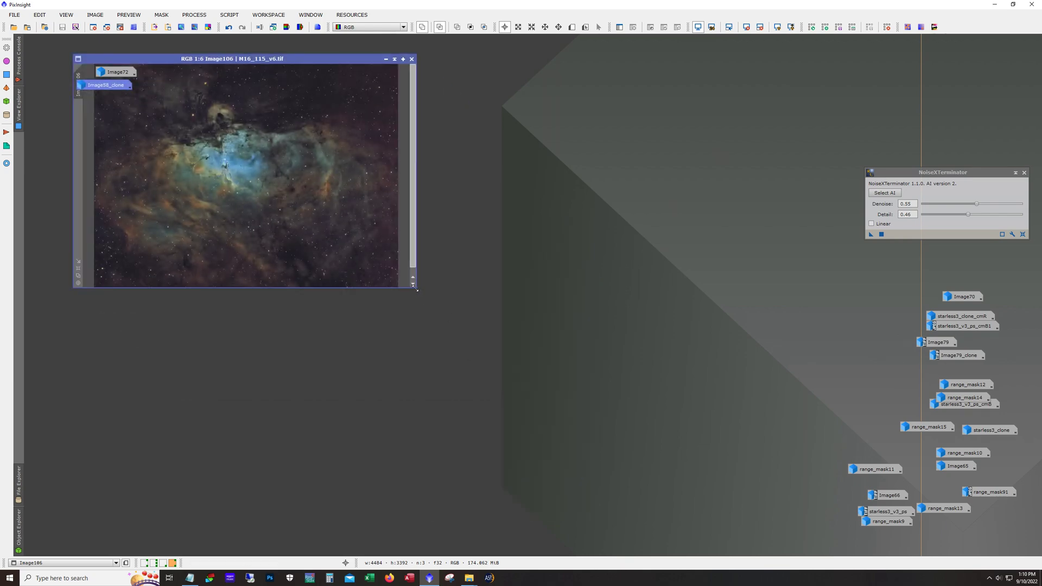
left_click_drag(416, 289, 842, 514)
scroll(691, 375, "up", 3)
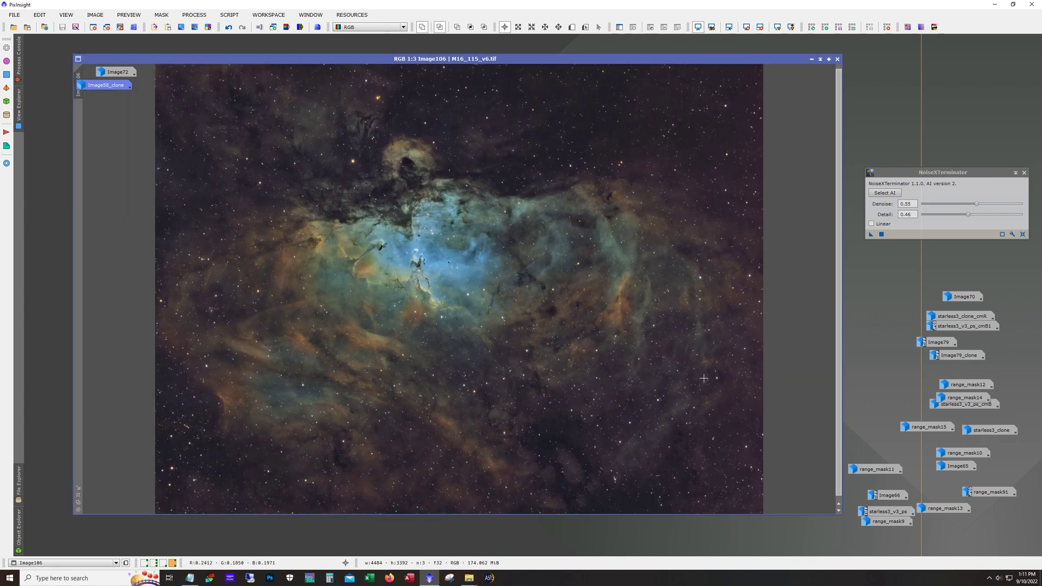
mouse_move(860, 474)
scroll(609, 389, "down", 1)
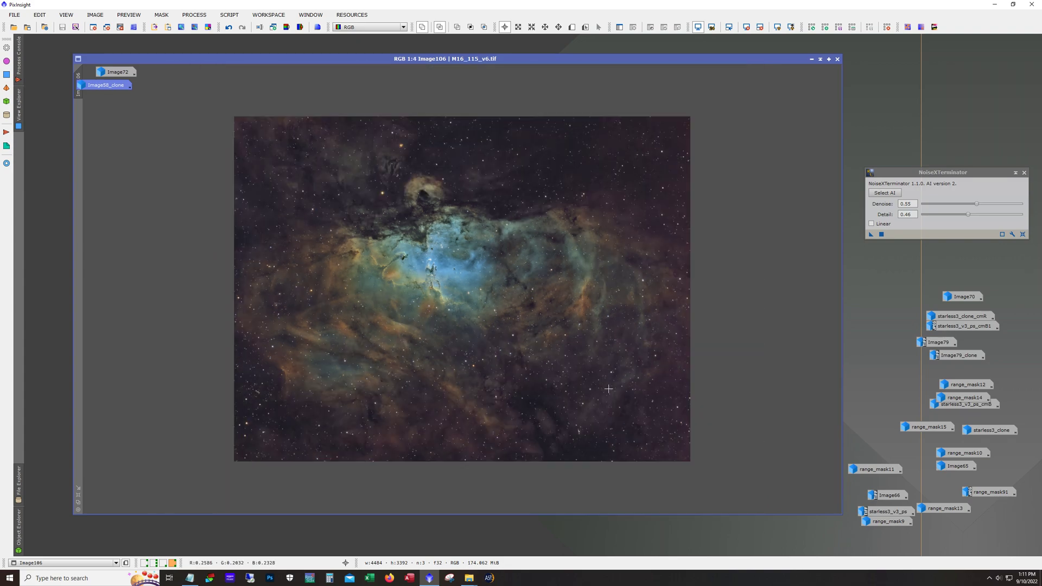
Step: Restore Image72 and Image58_clone as windows, then bring Image106 to the front, enlarged further
double_click(119, 75)
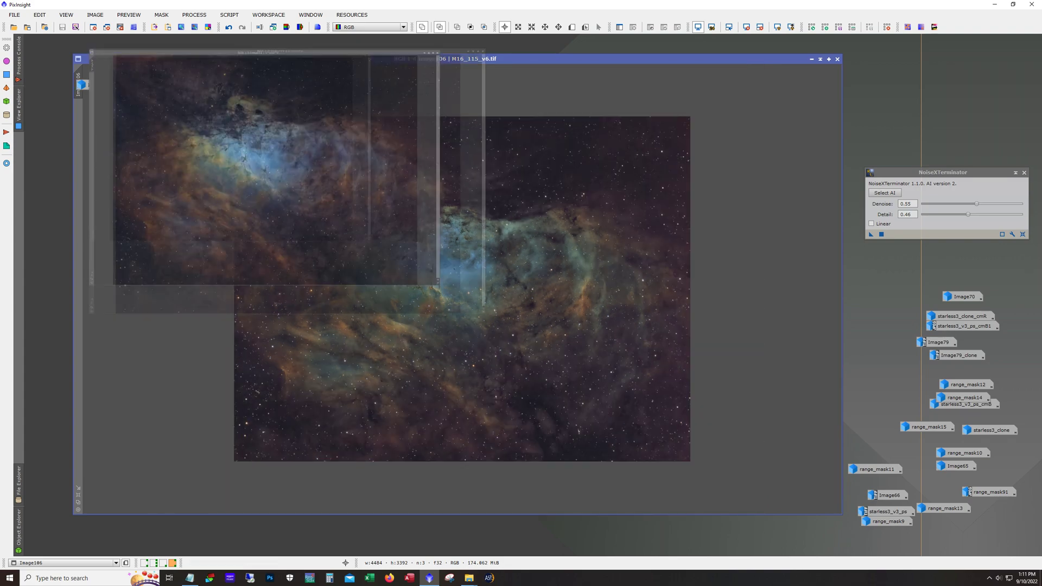
double_click(104, 85)
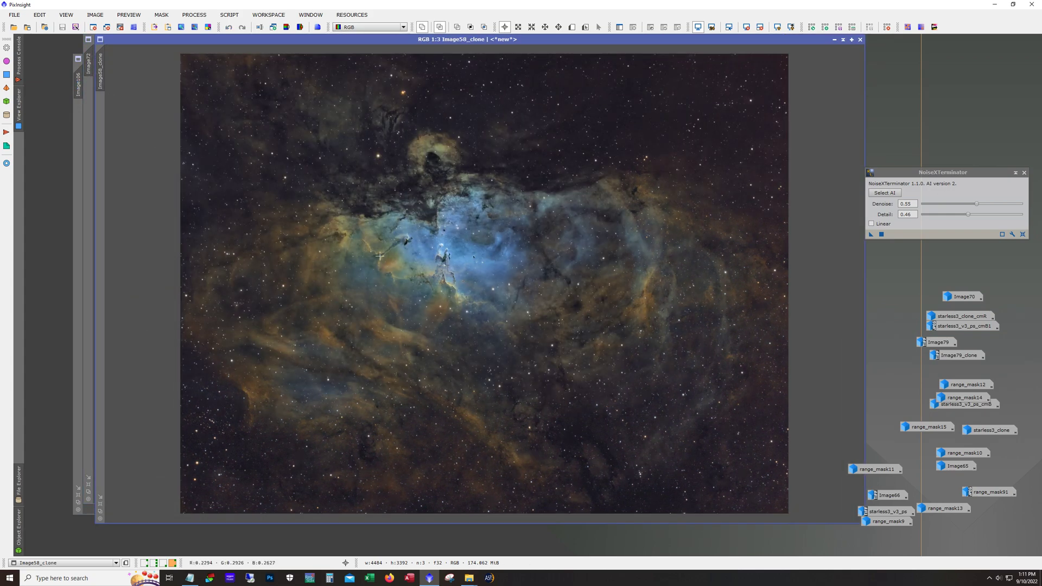
left_click(82, 511)
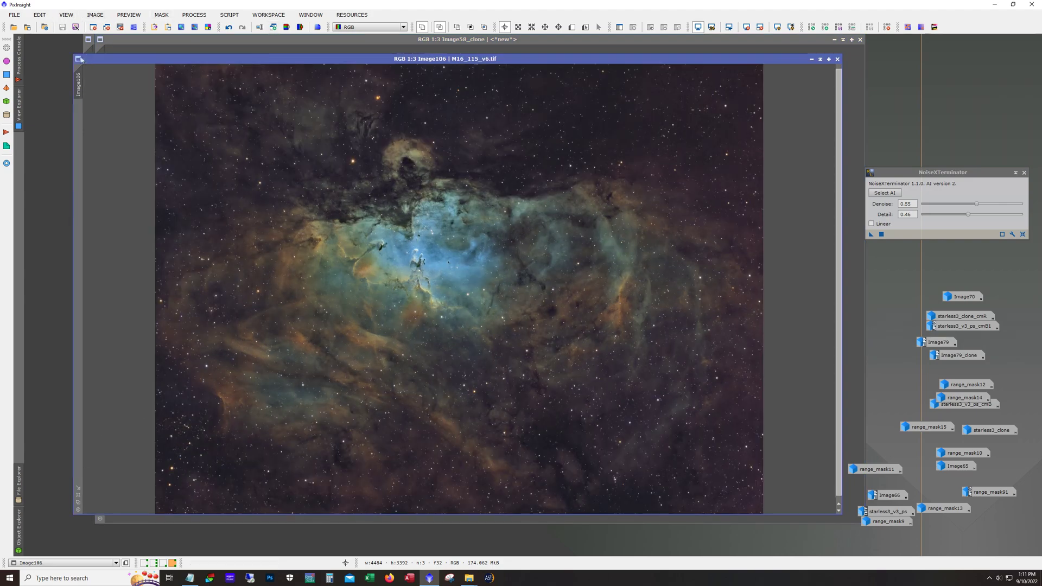
left_click_drag(71, 53, 65, 38)
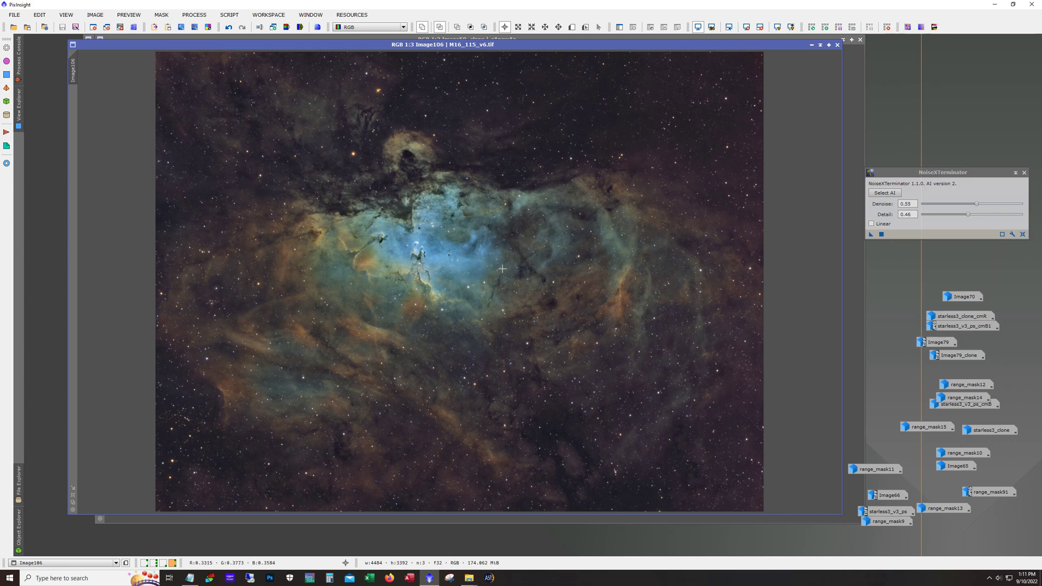
scroll(507, 271, "up", 2)
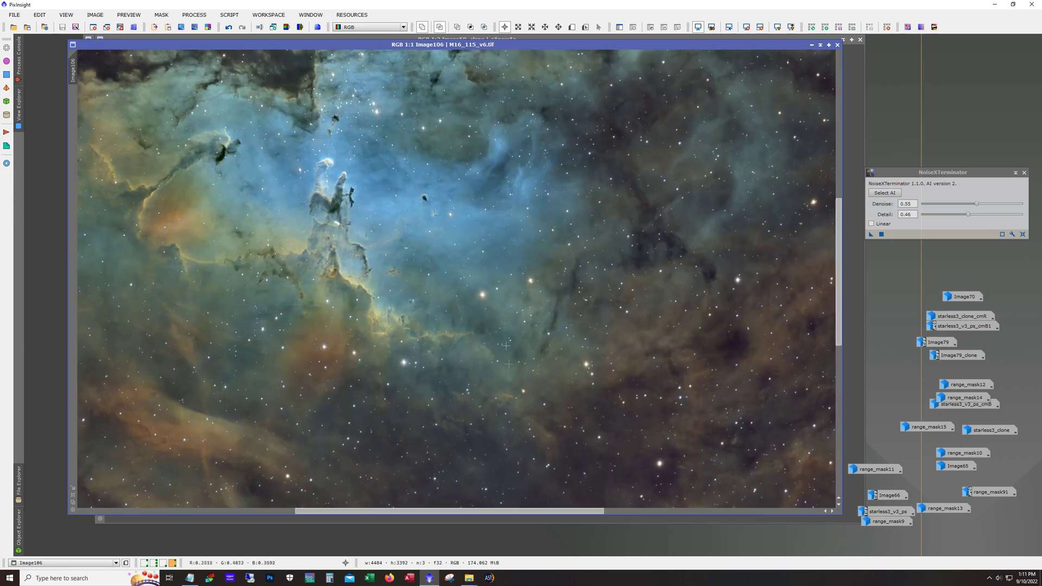
left_click_drag(551, 514, 483, 514)
scroll(530, 373, "up", 1)
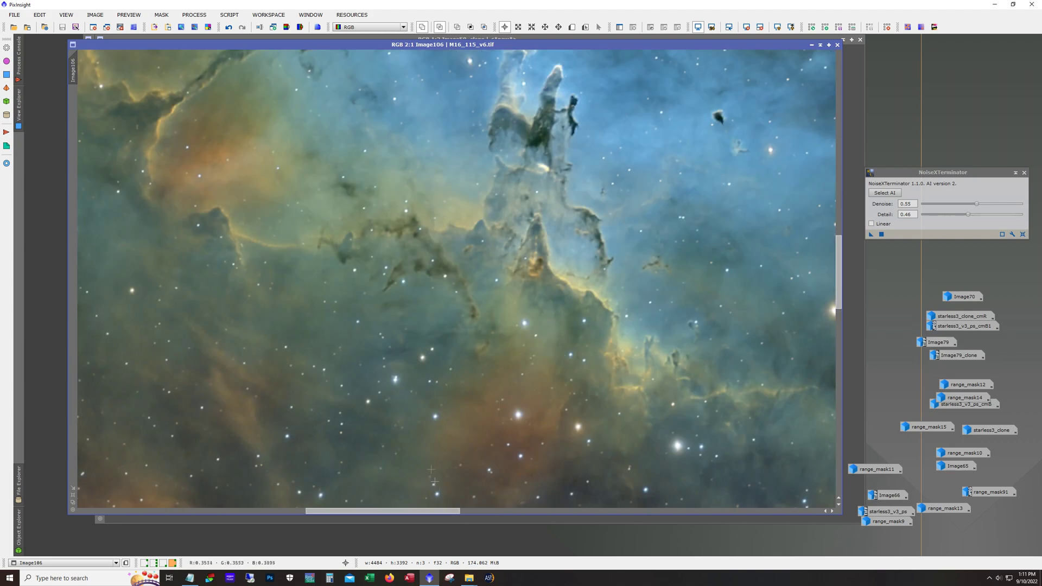
mouse_move(444, 513)
left_mouse_down()
mouse_move(367, 513)
mouse_move(691, 521)
mouse_move(426, 516)
left_mouse_up()
scroll(468, 366, "down", 1)
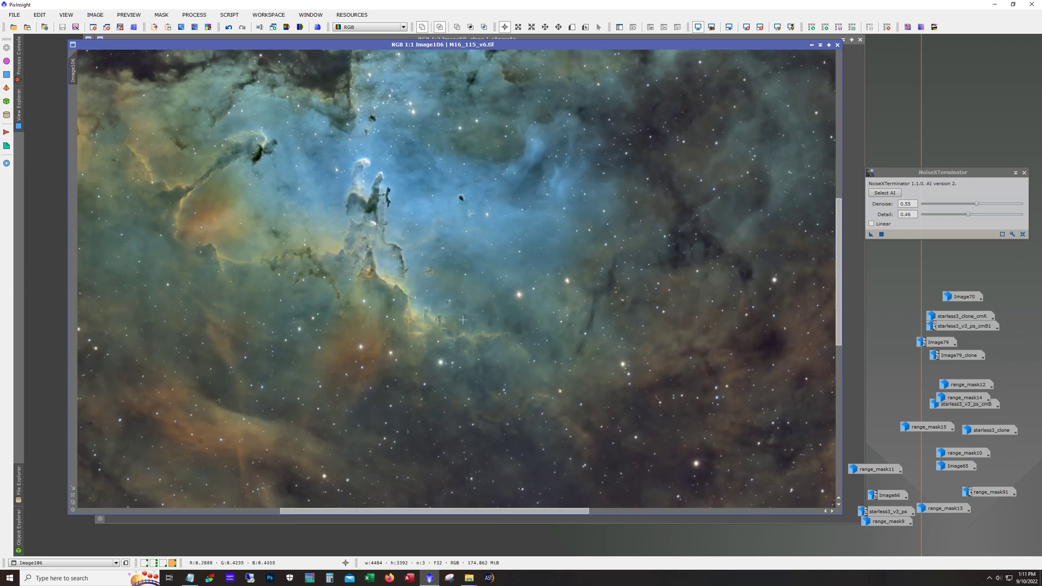
scroll(463, 319, "up", 1)
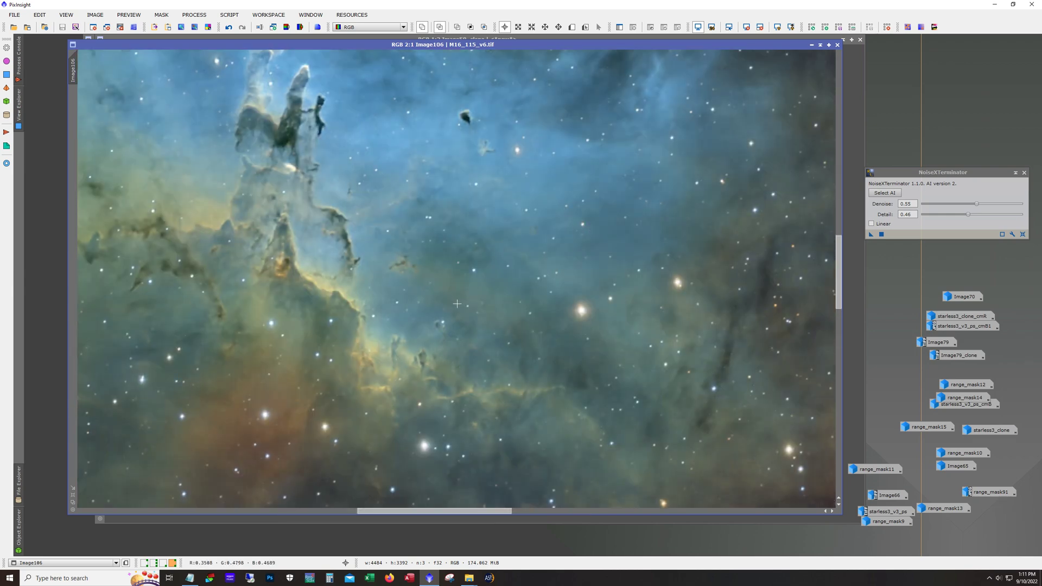
scroll(457, 304, "down", 2)
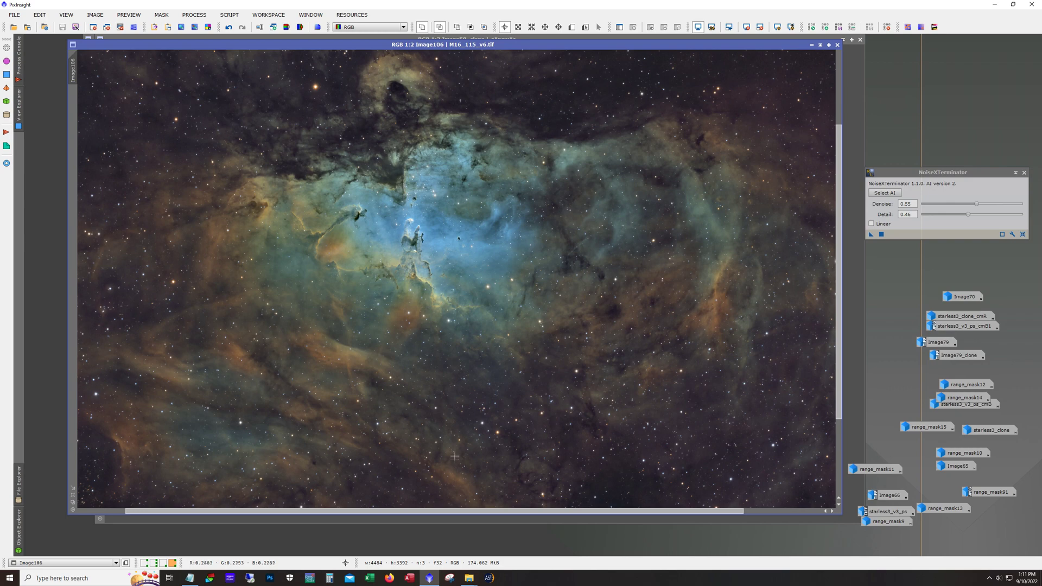
scroll(456, 467, "up", 1)
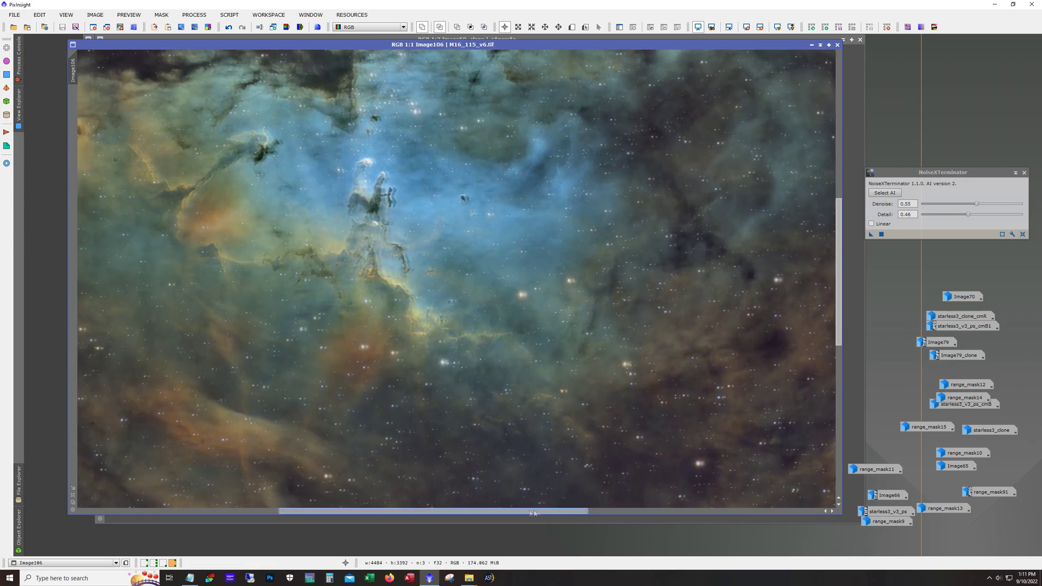
left_click_drag(533, 513, 474, 513)
left_click_drag(839, 337, 834, 271)
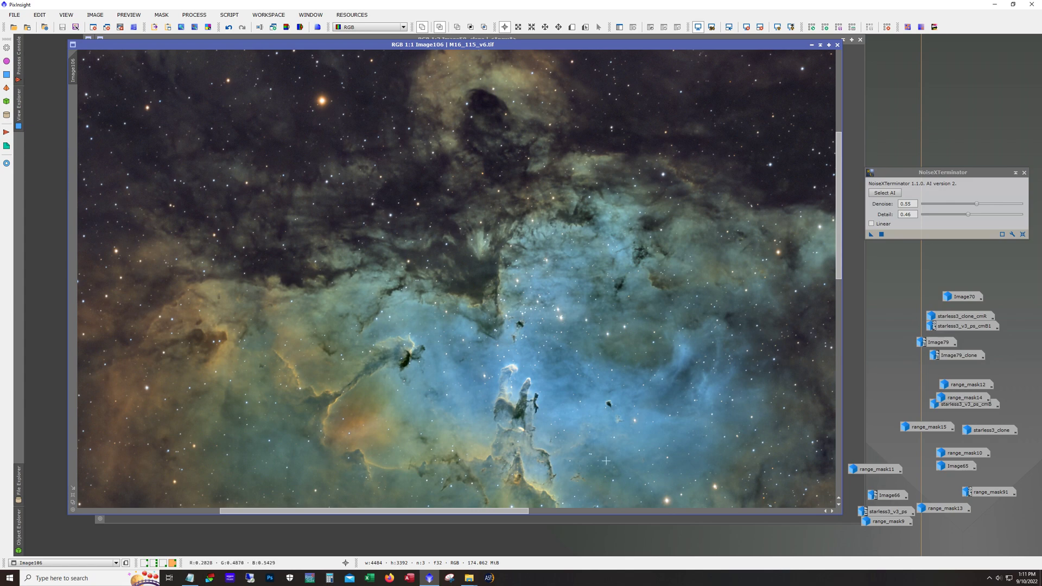
scroll(606, 460, "down", 3)
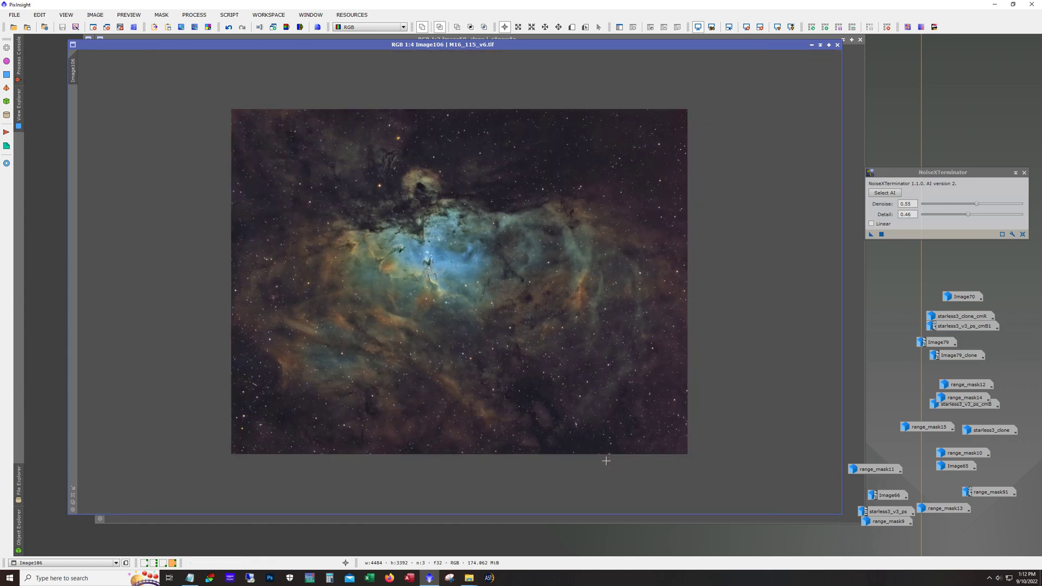